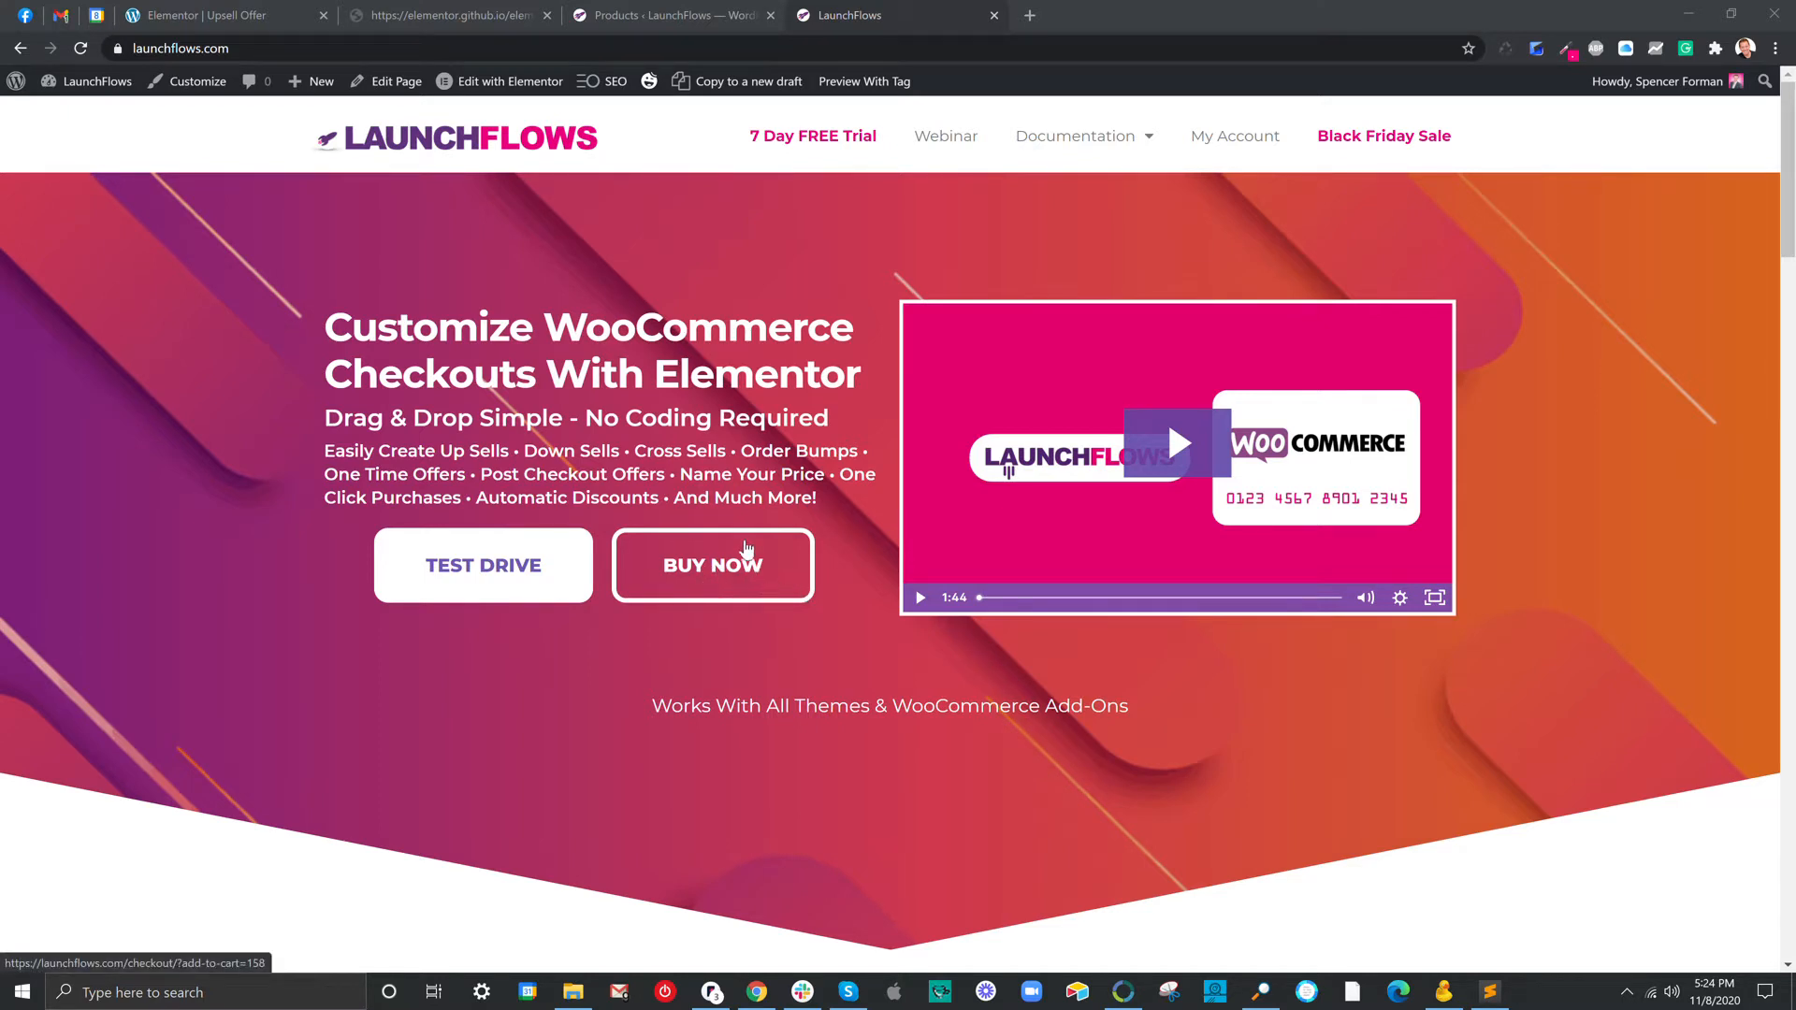
Open the Black Friday Sale page, review both special offer cards and get the Consultation + LaunchFlows offer.
left_click(1353, 140)
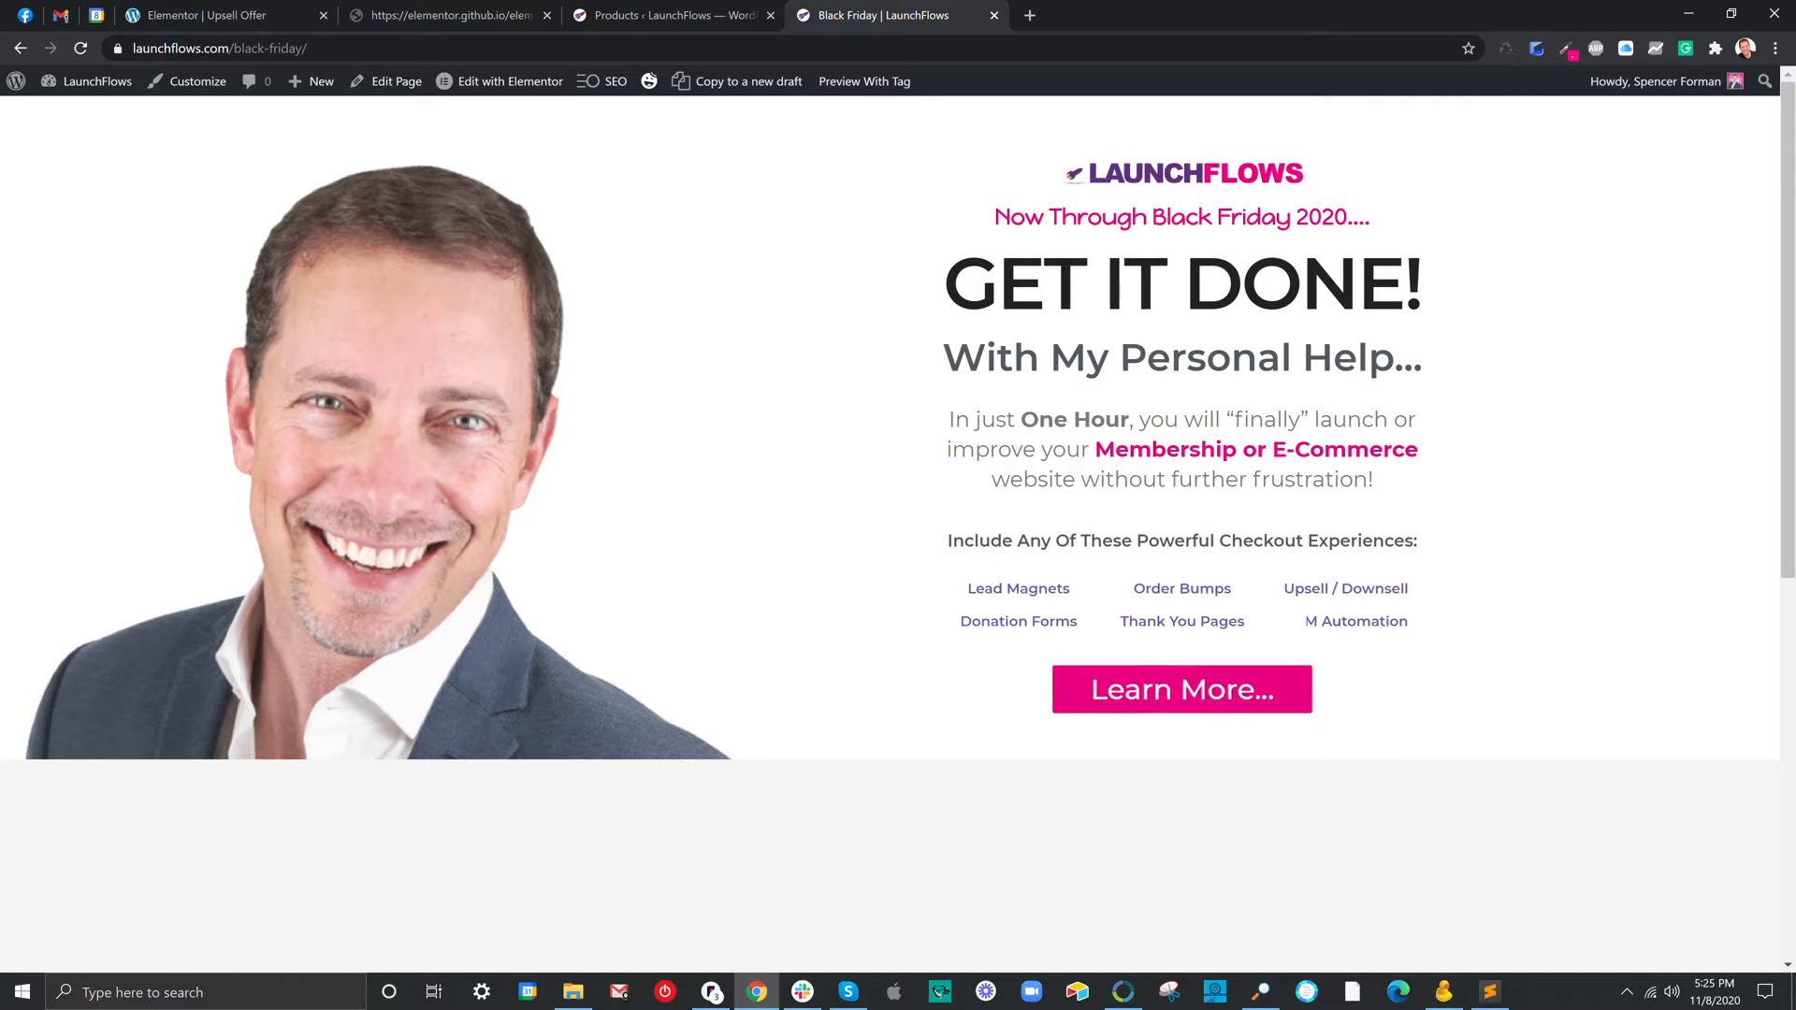
left_click(1253, 689)
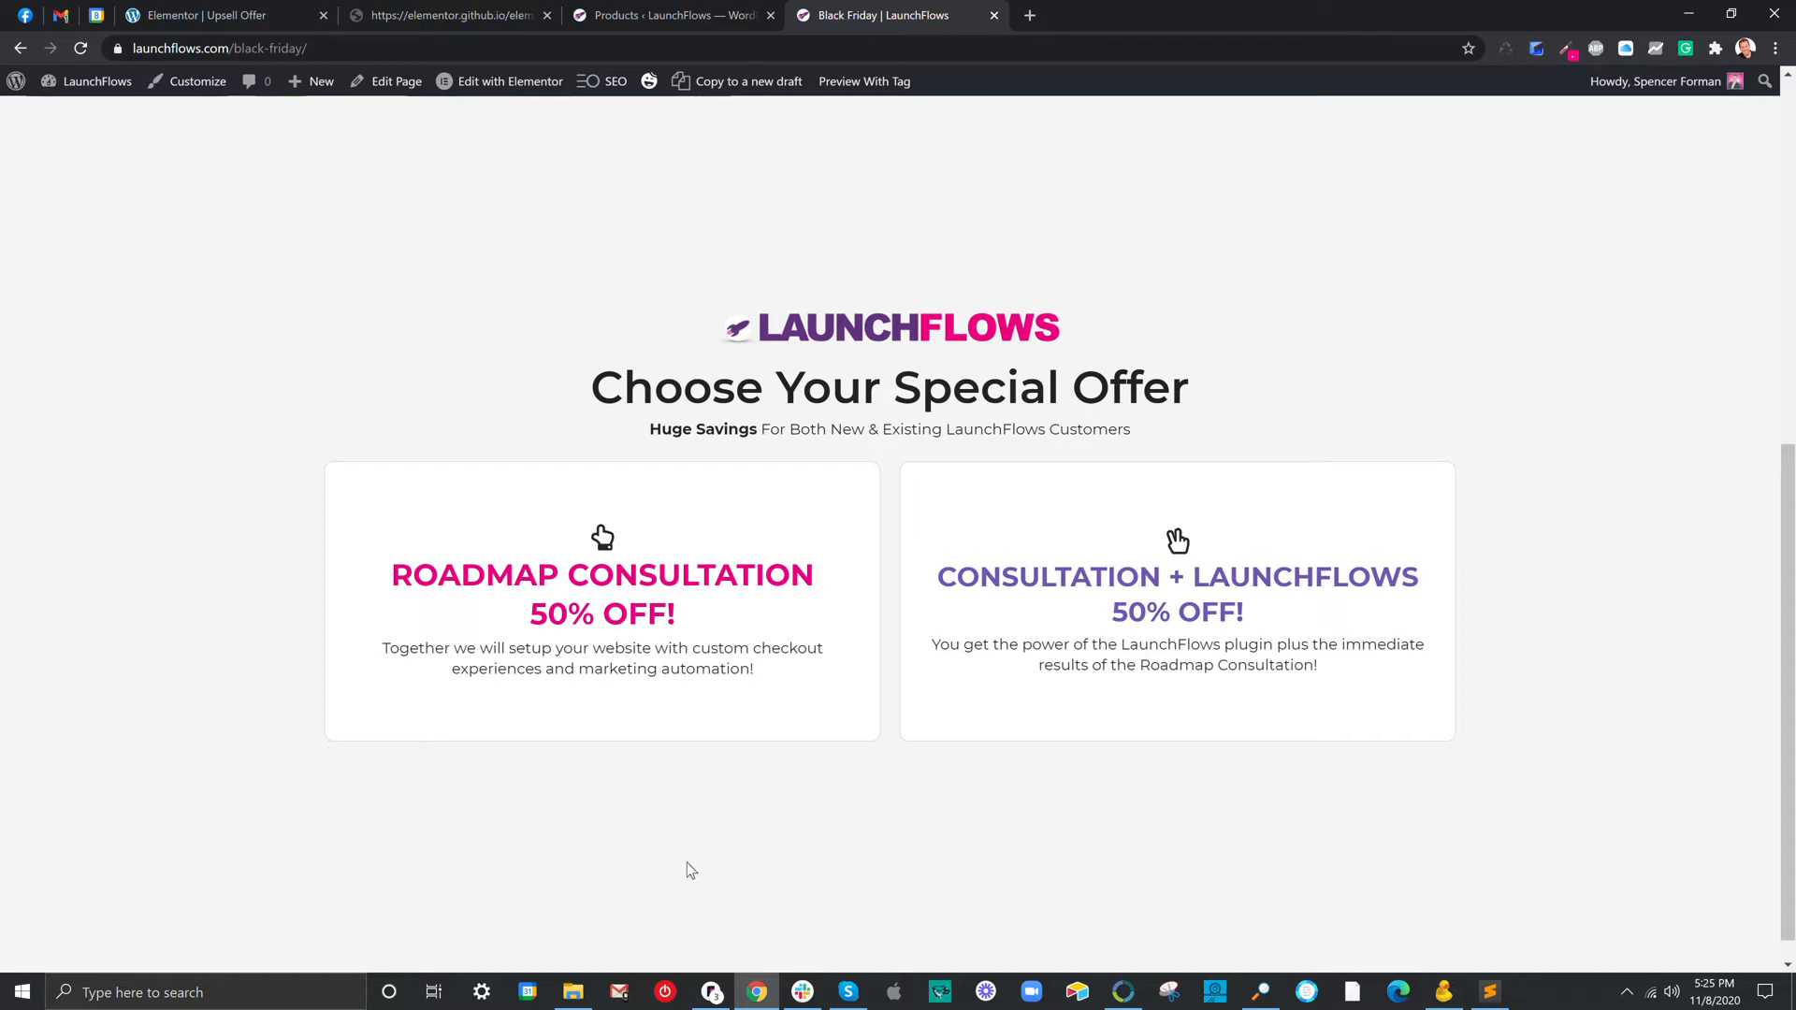
mouse_move(646, 620)
mouse_move(1066, 646)
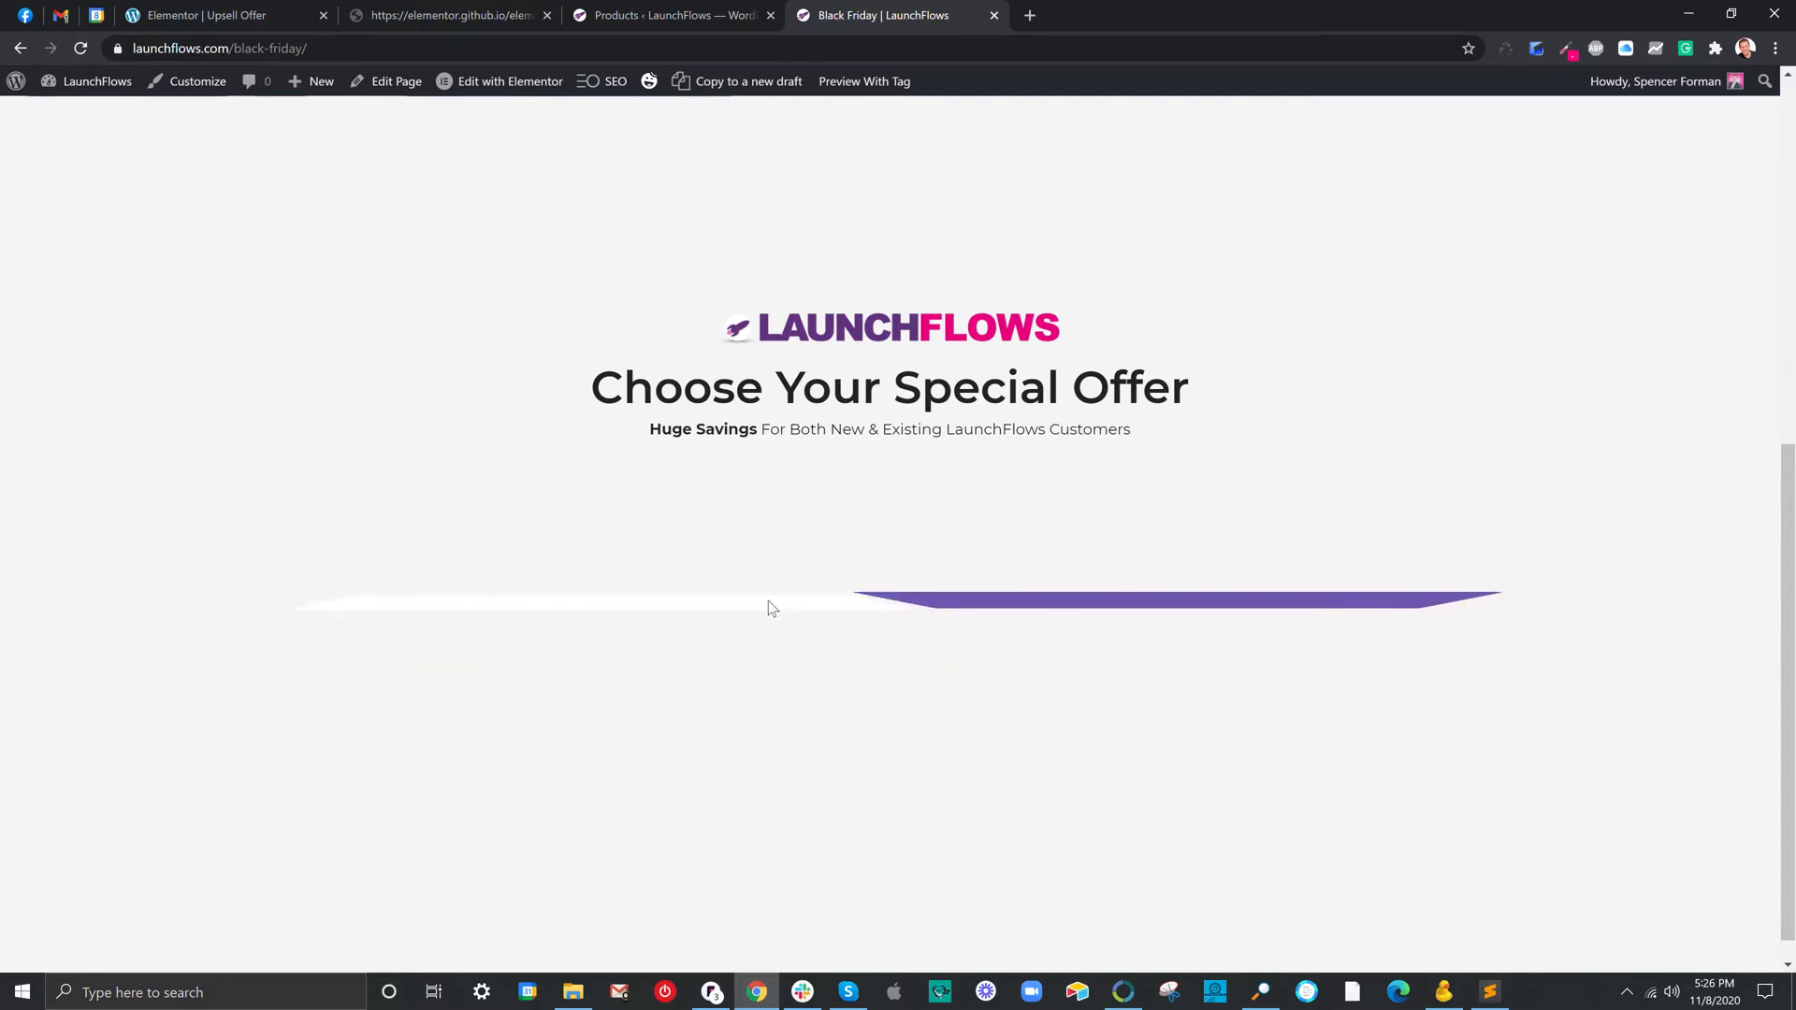
mouse_move(773, 601)
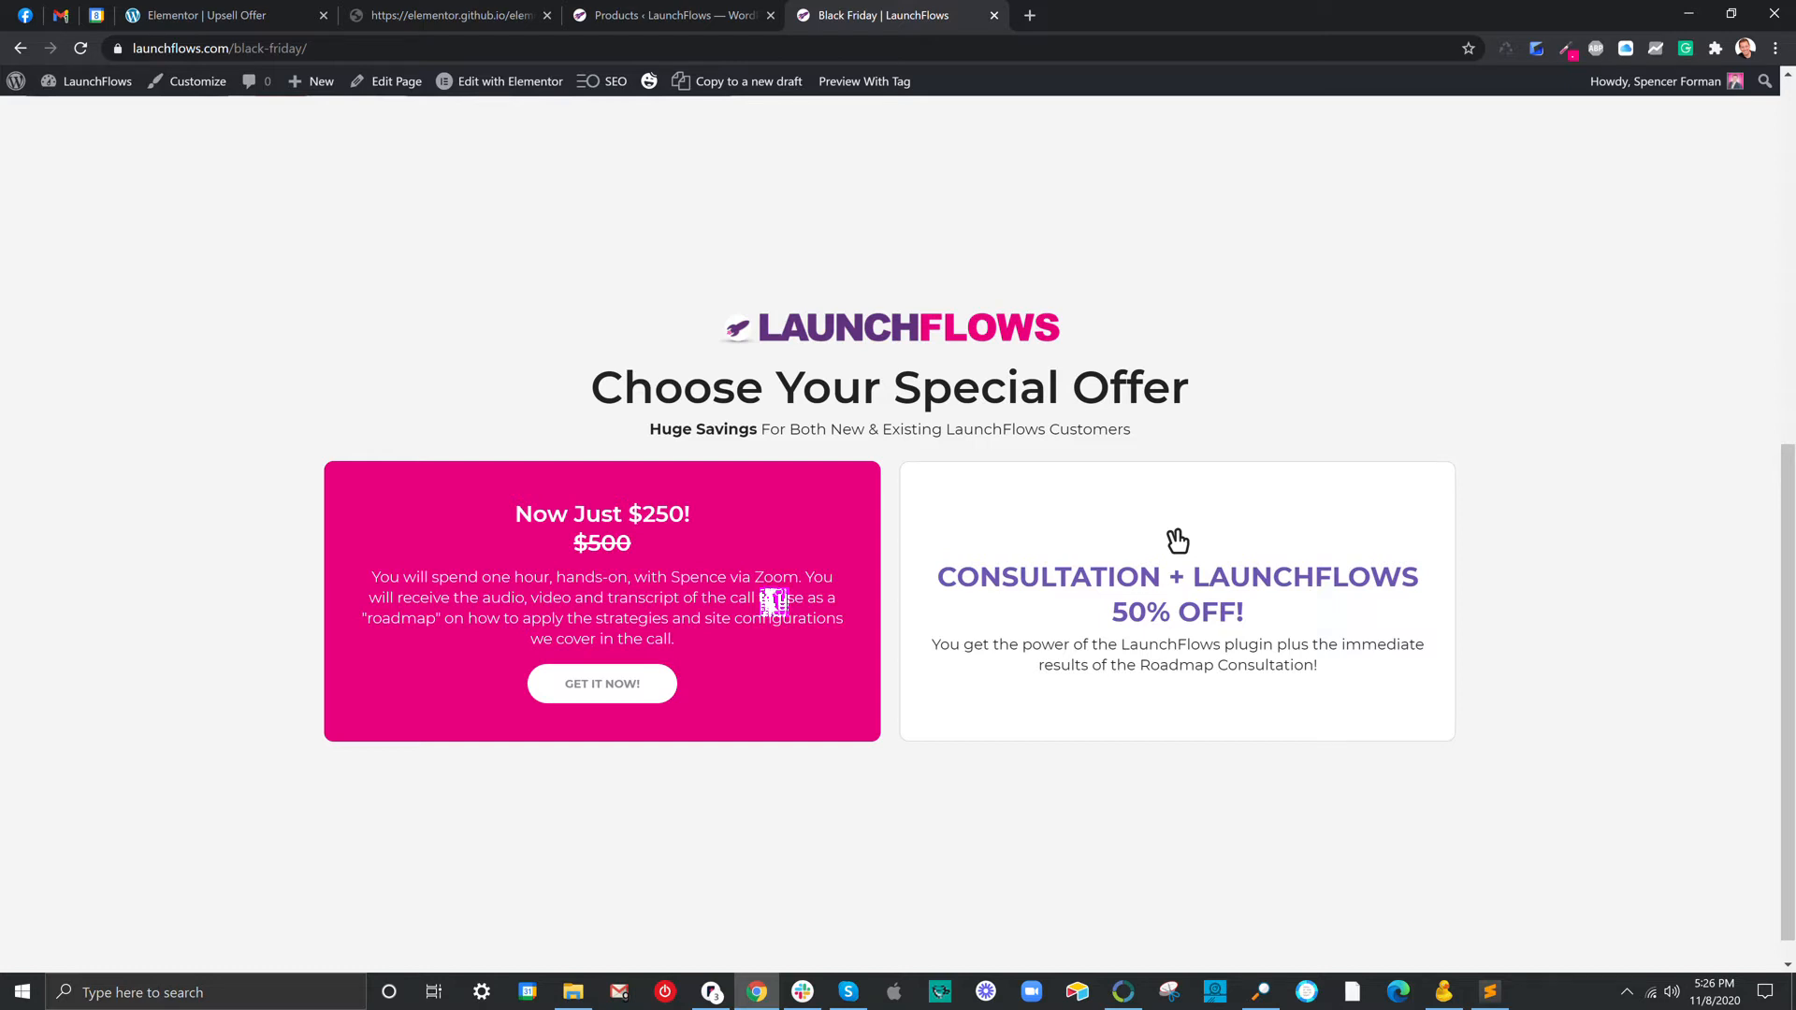
mouse_move(935, 612)
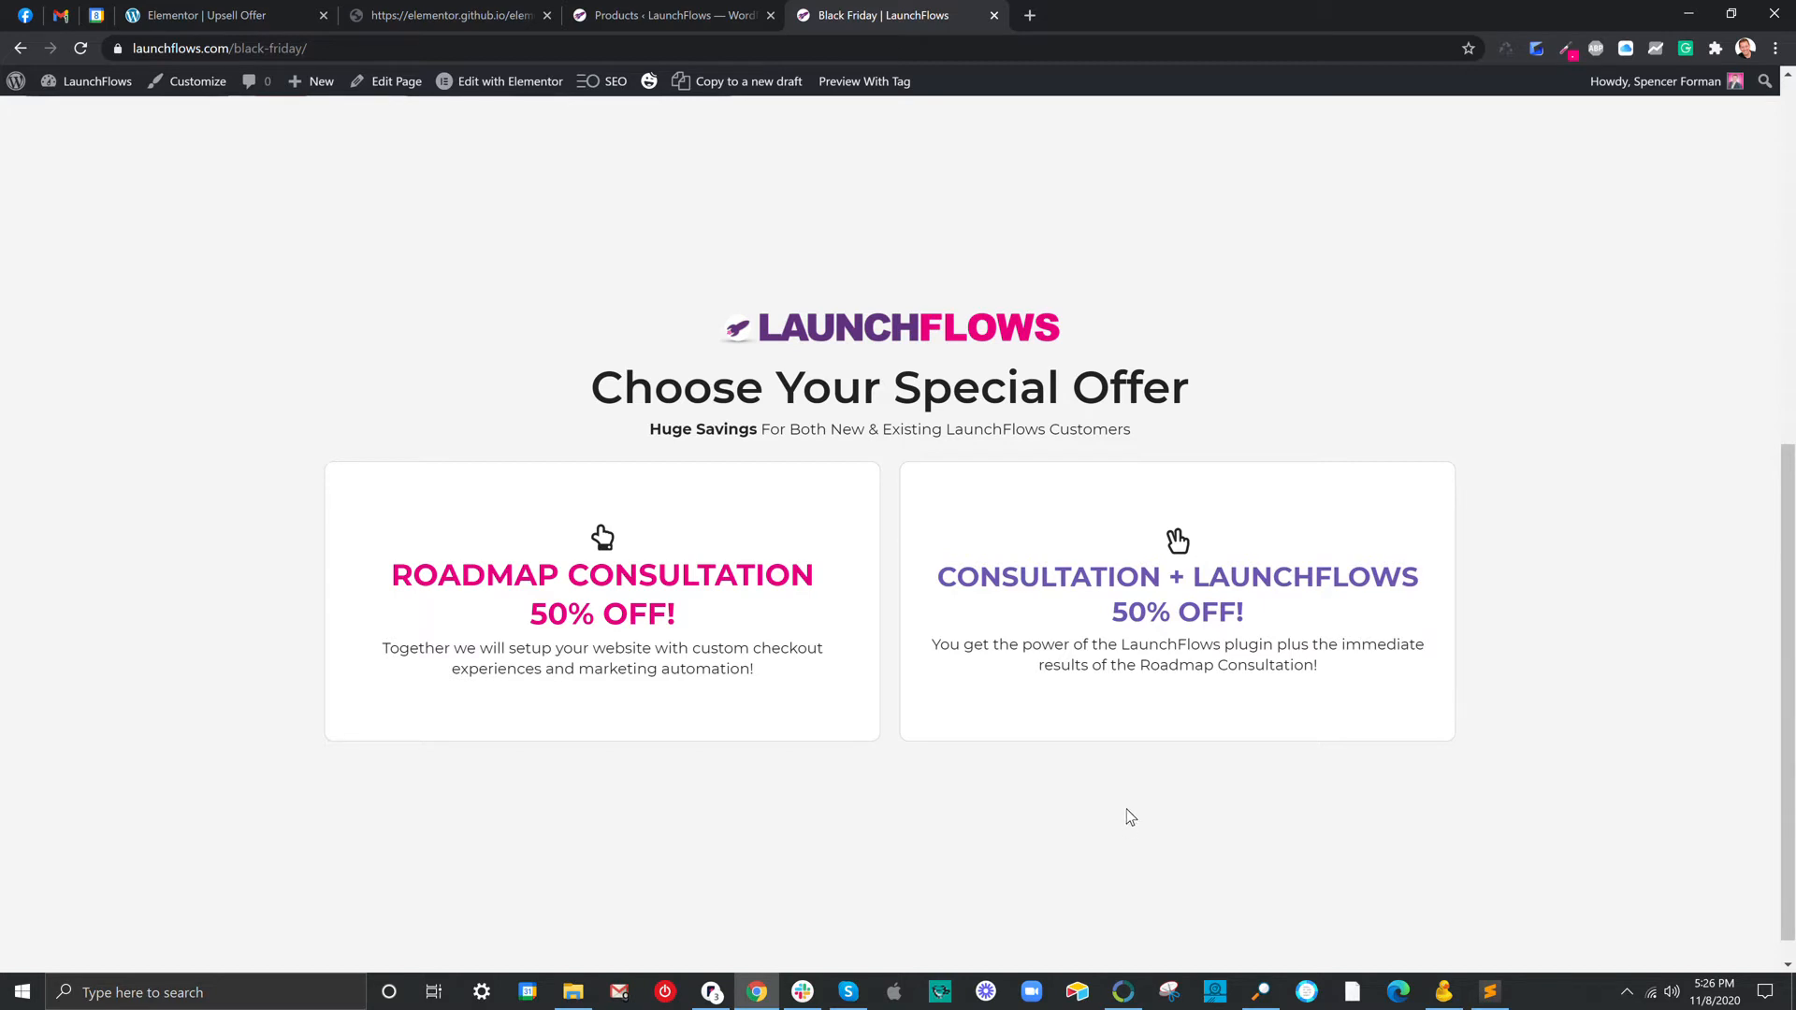
mouse_move(1113, 680)
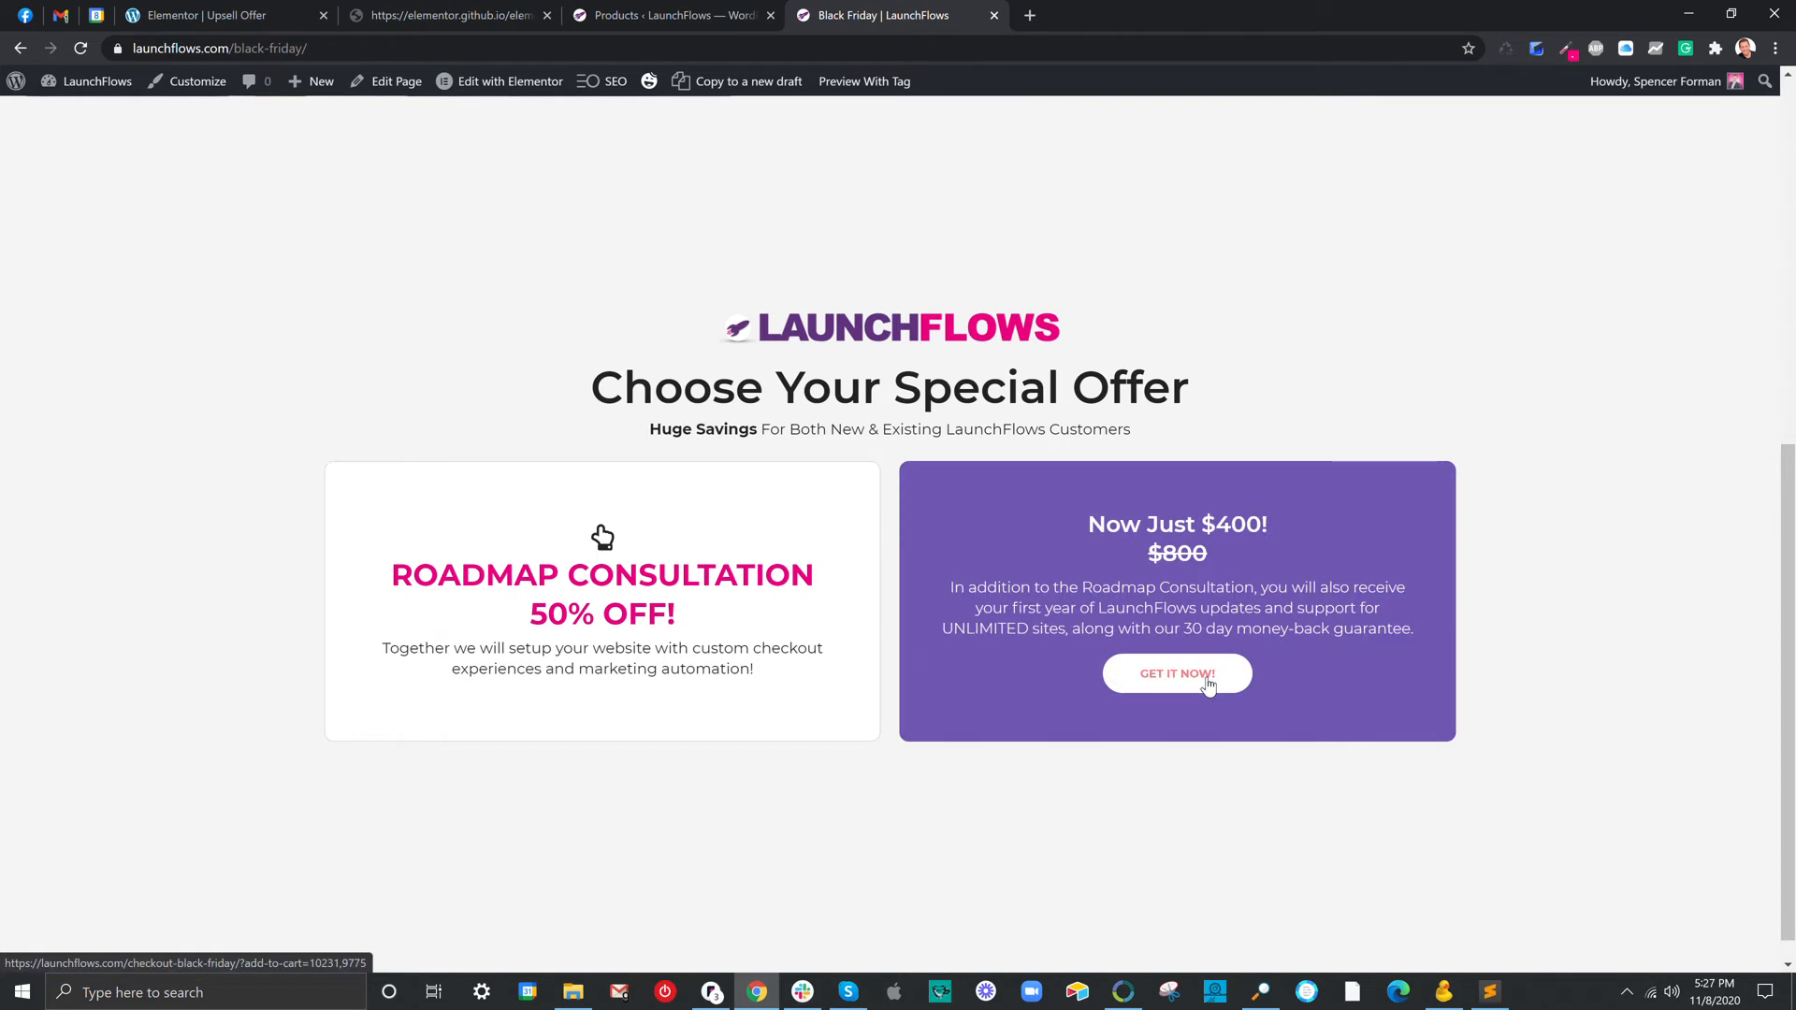
left_click(1208, 685)
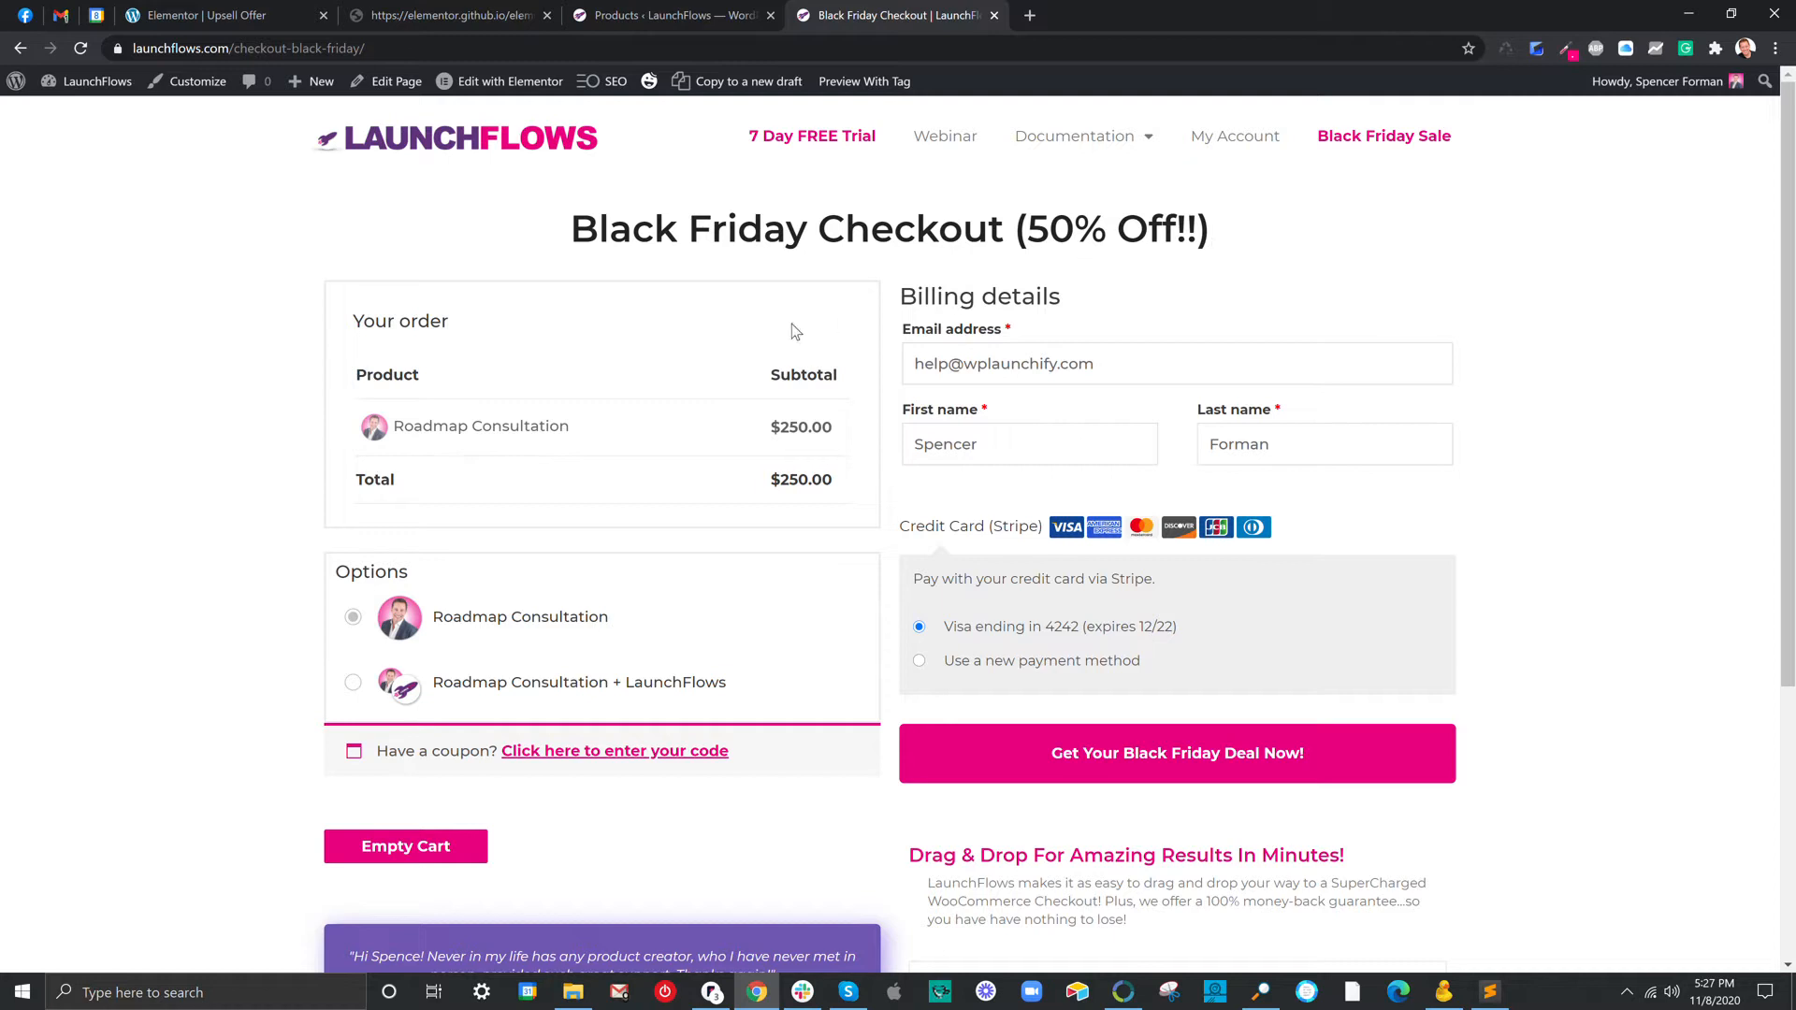
Switch the order option on the checkout to Roadmap Consultation + LaunchFlows and back to Roadmap Consultation.
left_click_drag(397, 426, 589, 442)
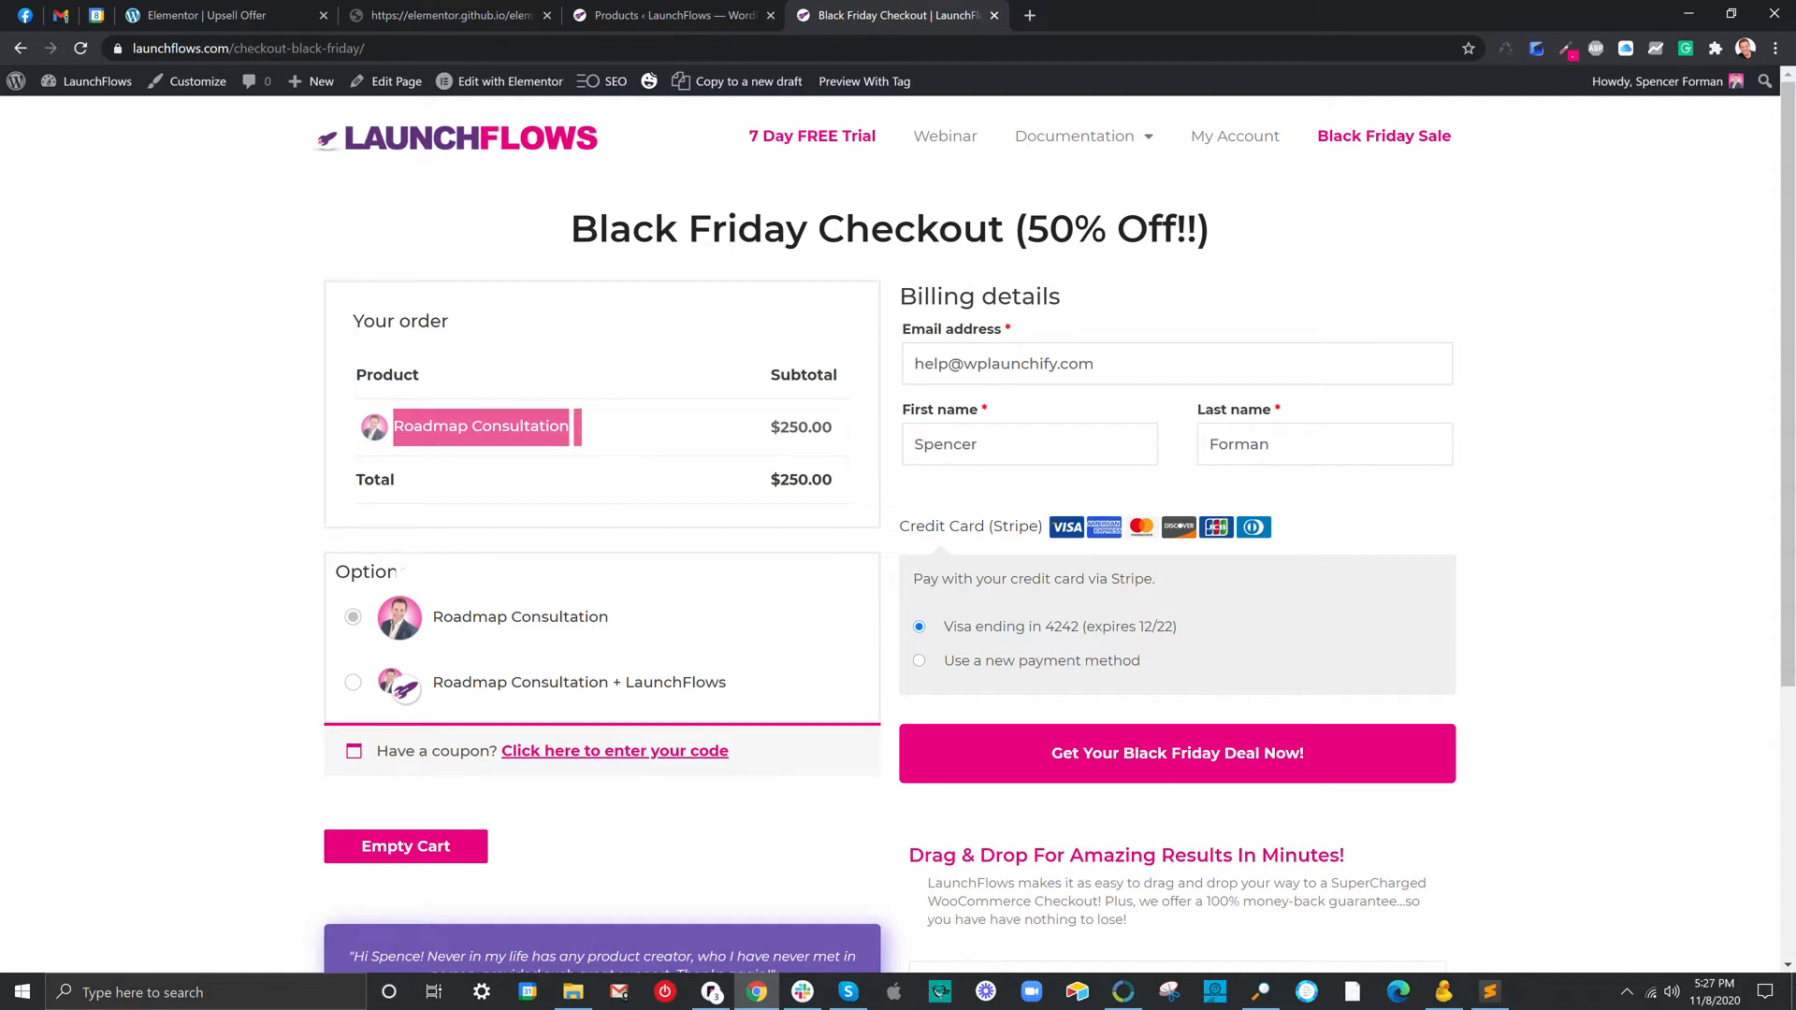
left_click(411, 577)
left_click_drag(412, 577, 334, 571)
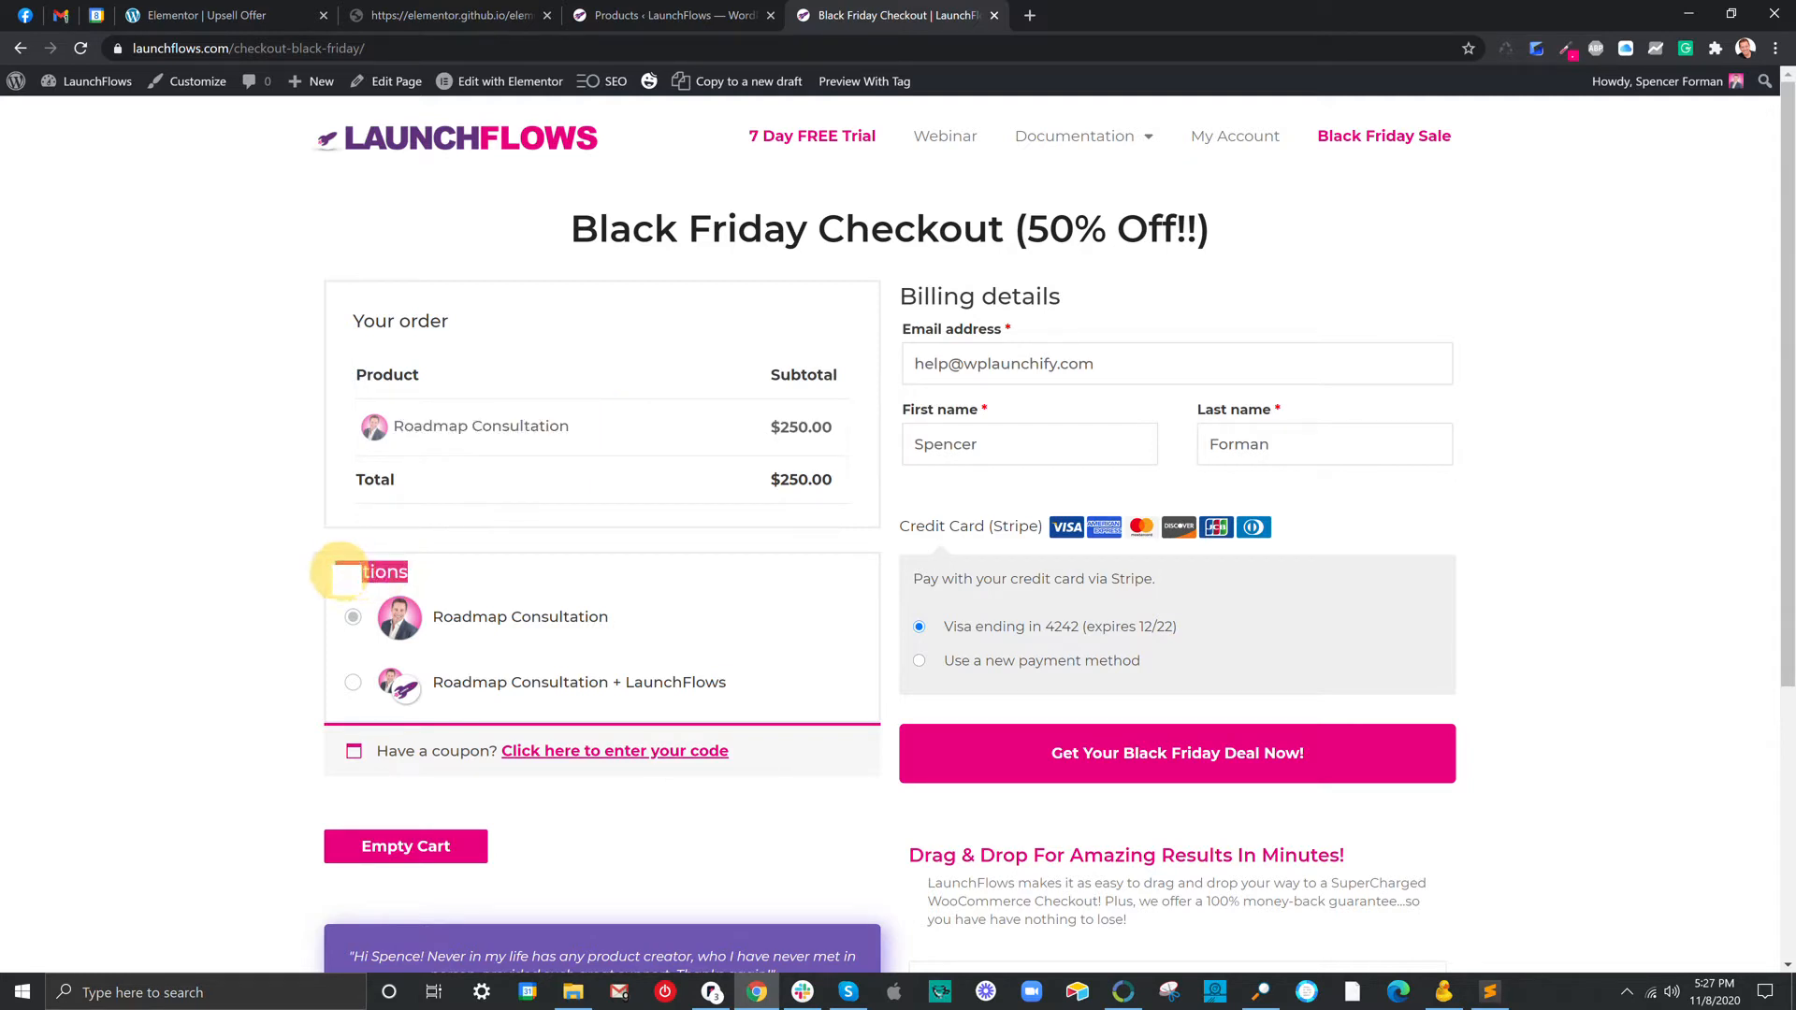
left_click(353, 681)
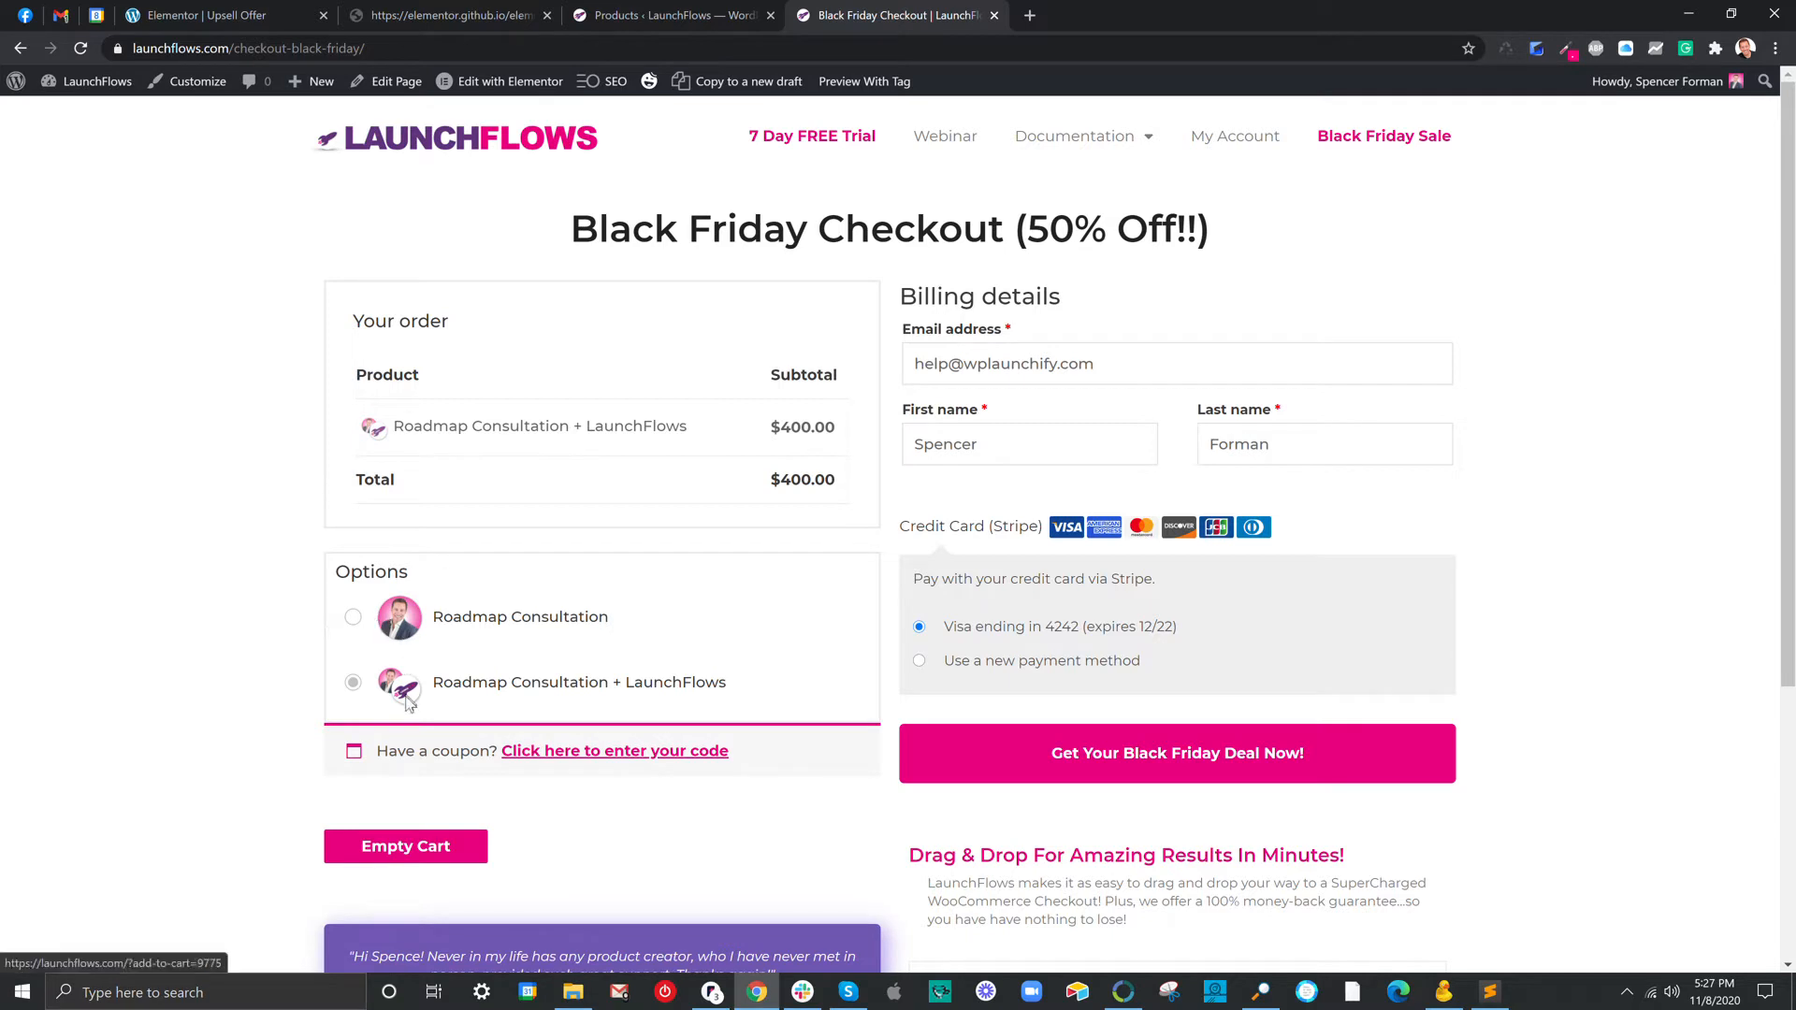
left_click(352, 618)
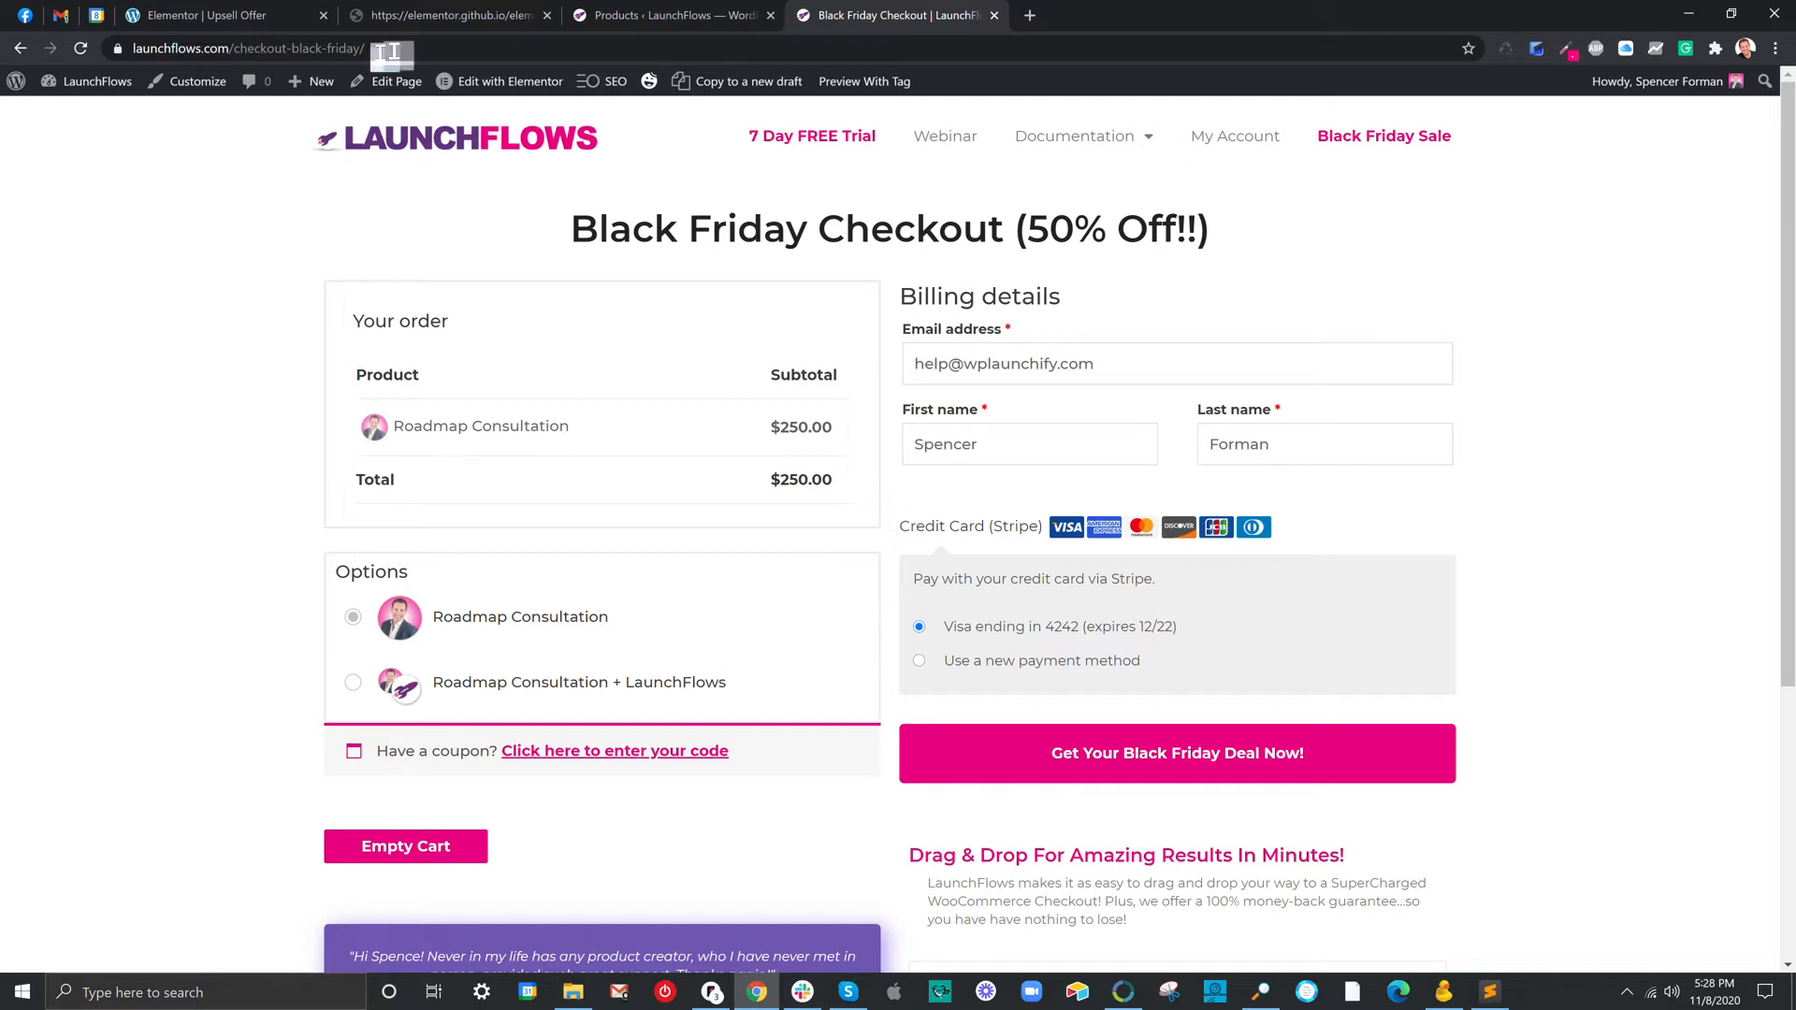
left_click_drag(366, 49, 232, 50)
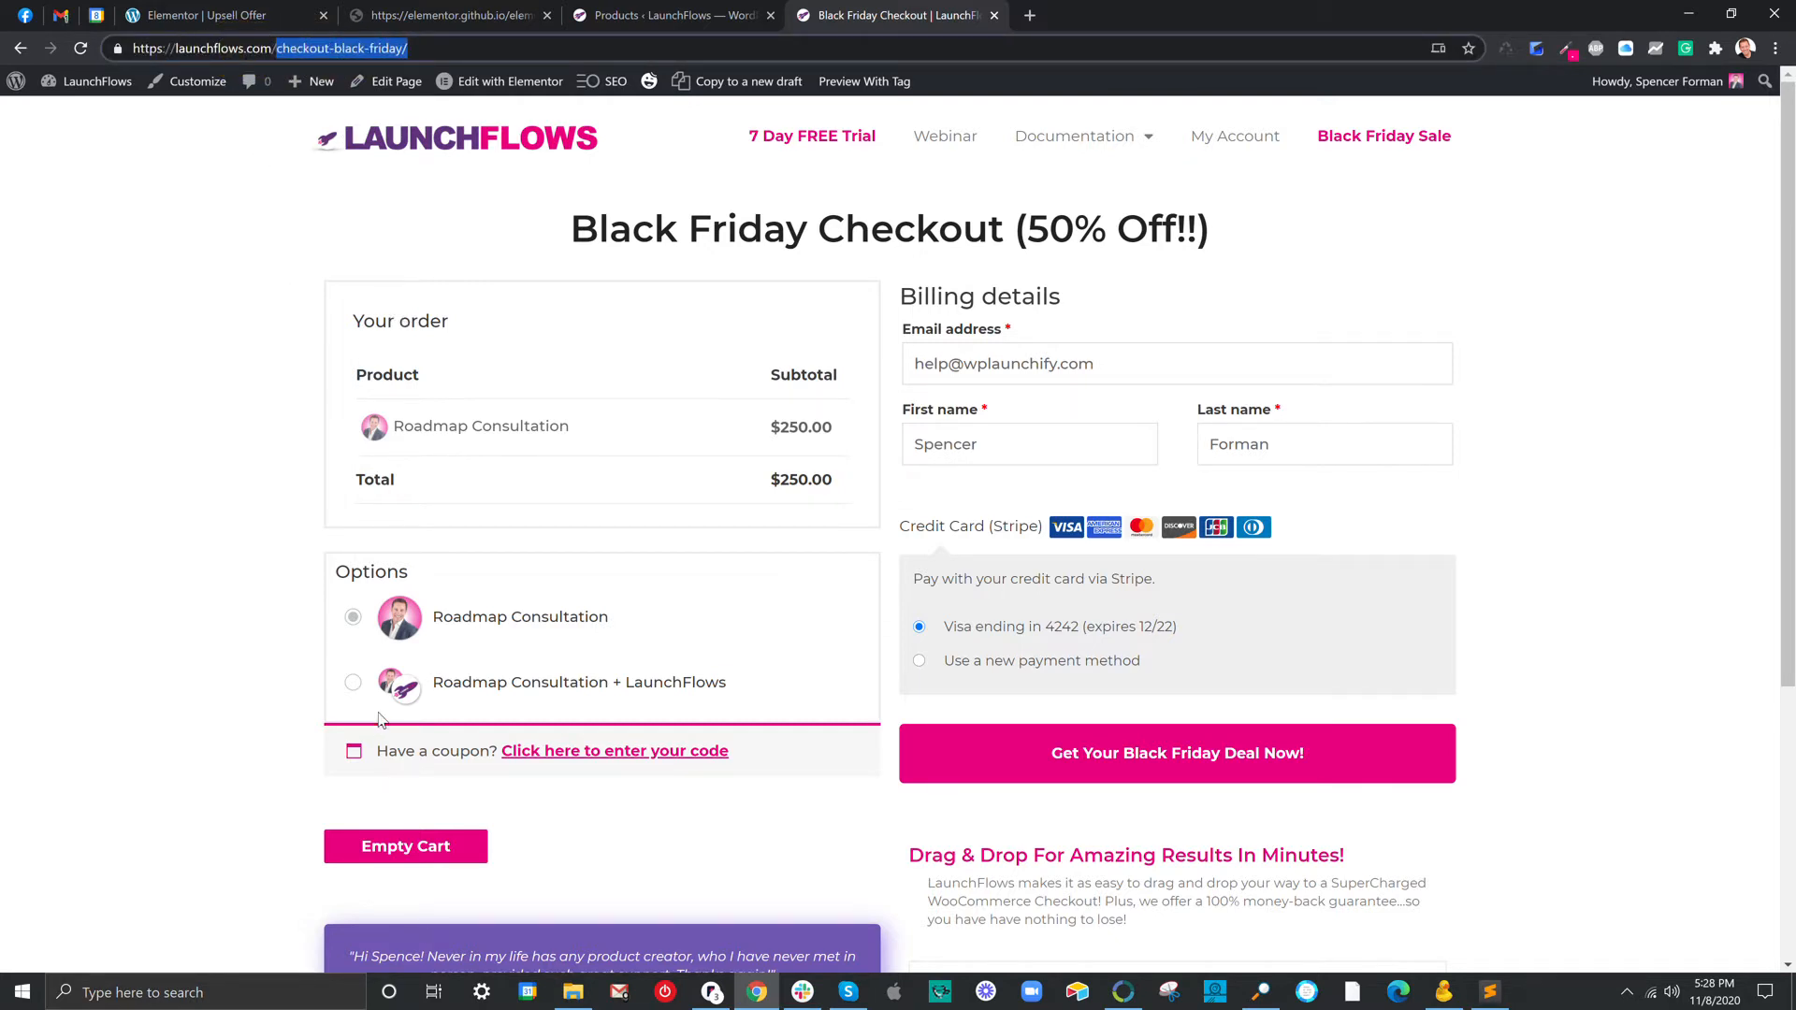
Empty the cart and choose the Roadmap Consultation + LaunchFlows option for the order.
left_click(391, 847)
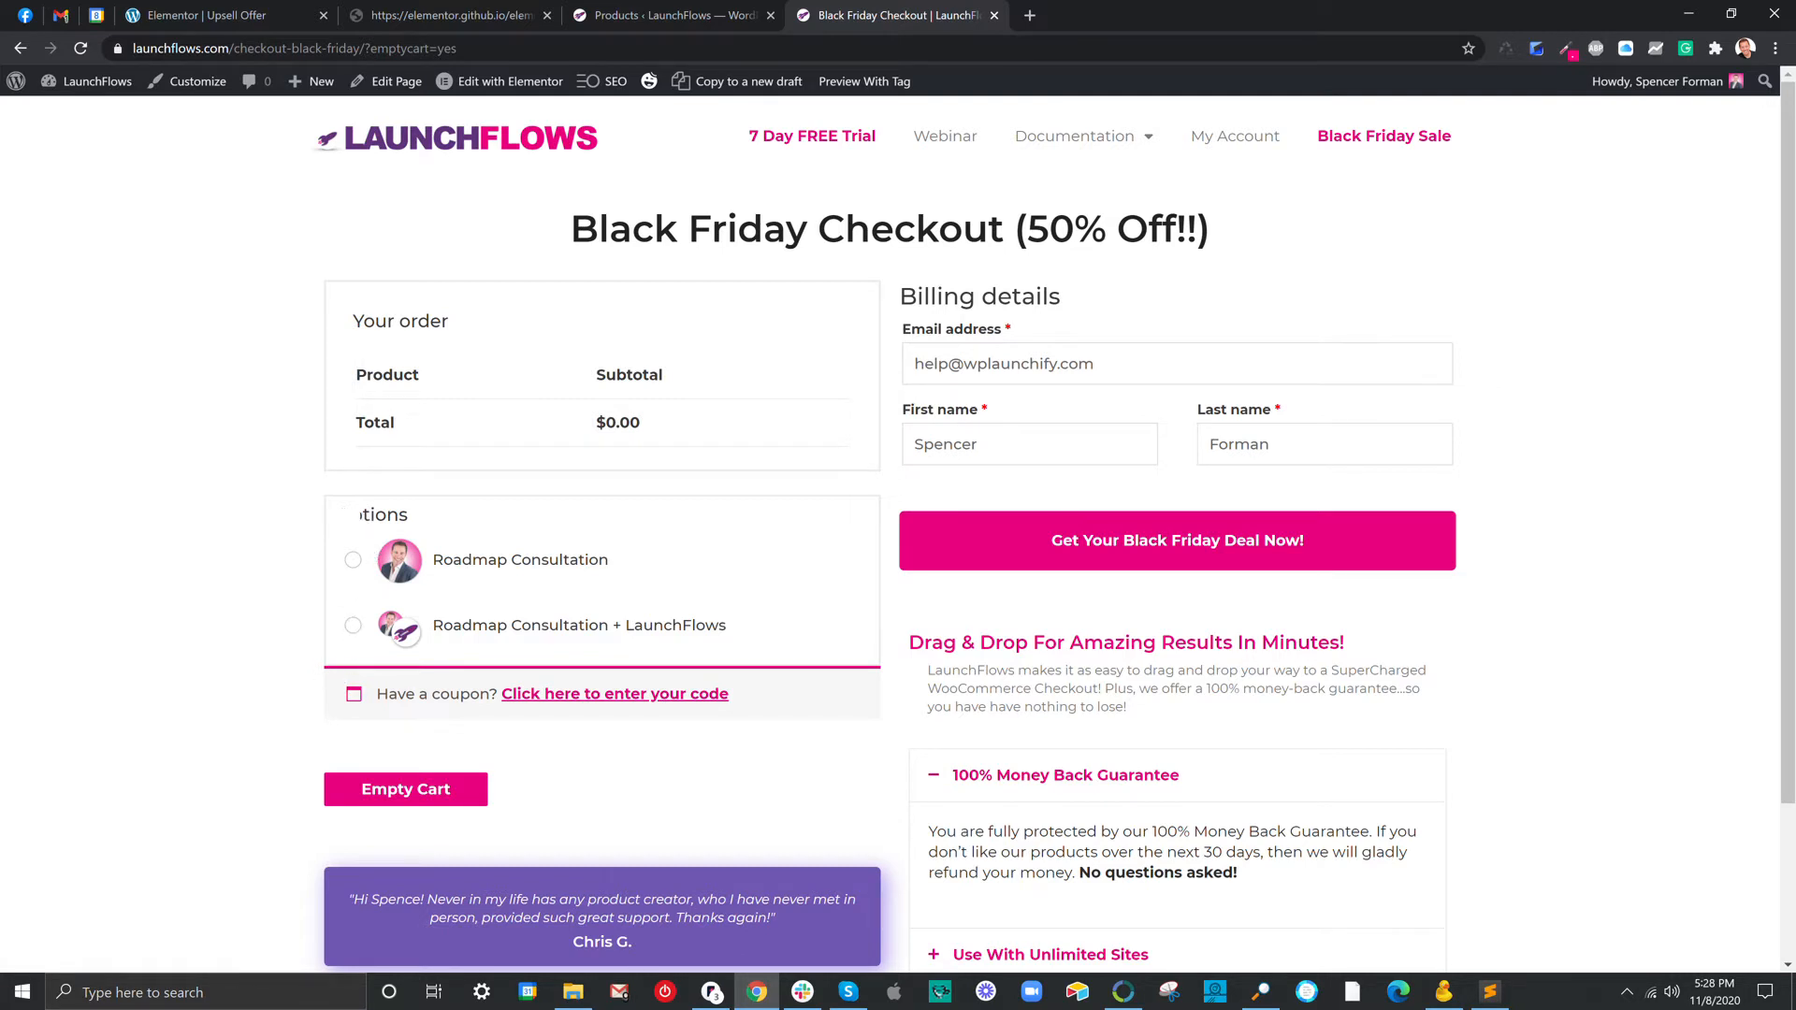
left_click_drag(336, 515, 408, 521)
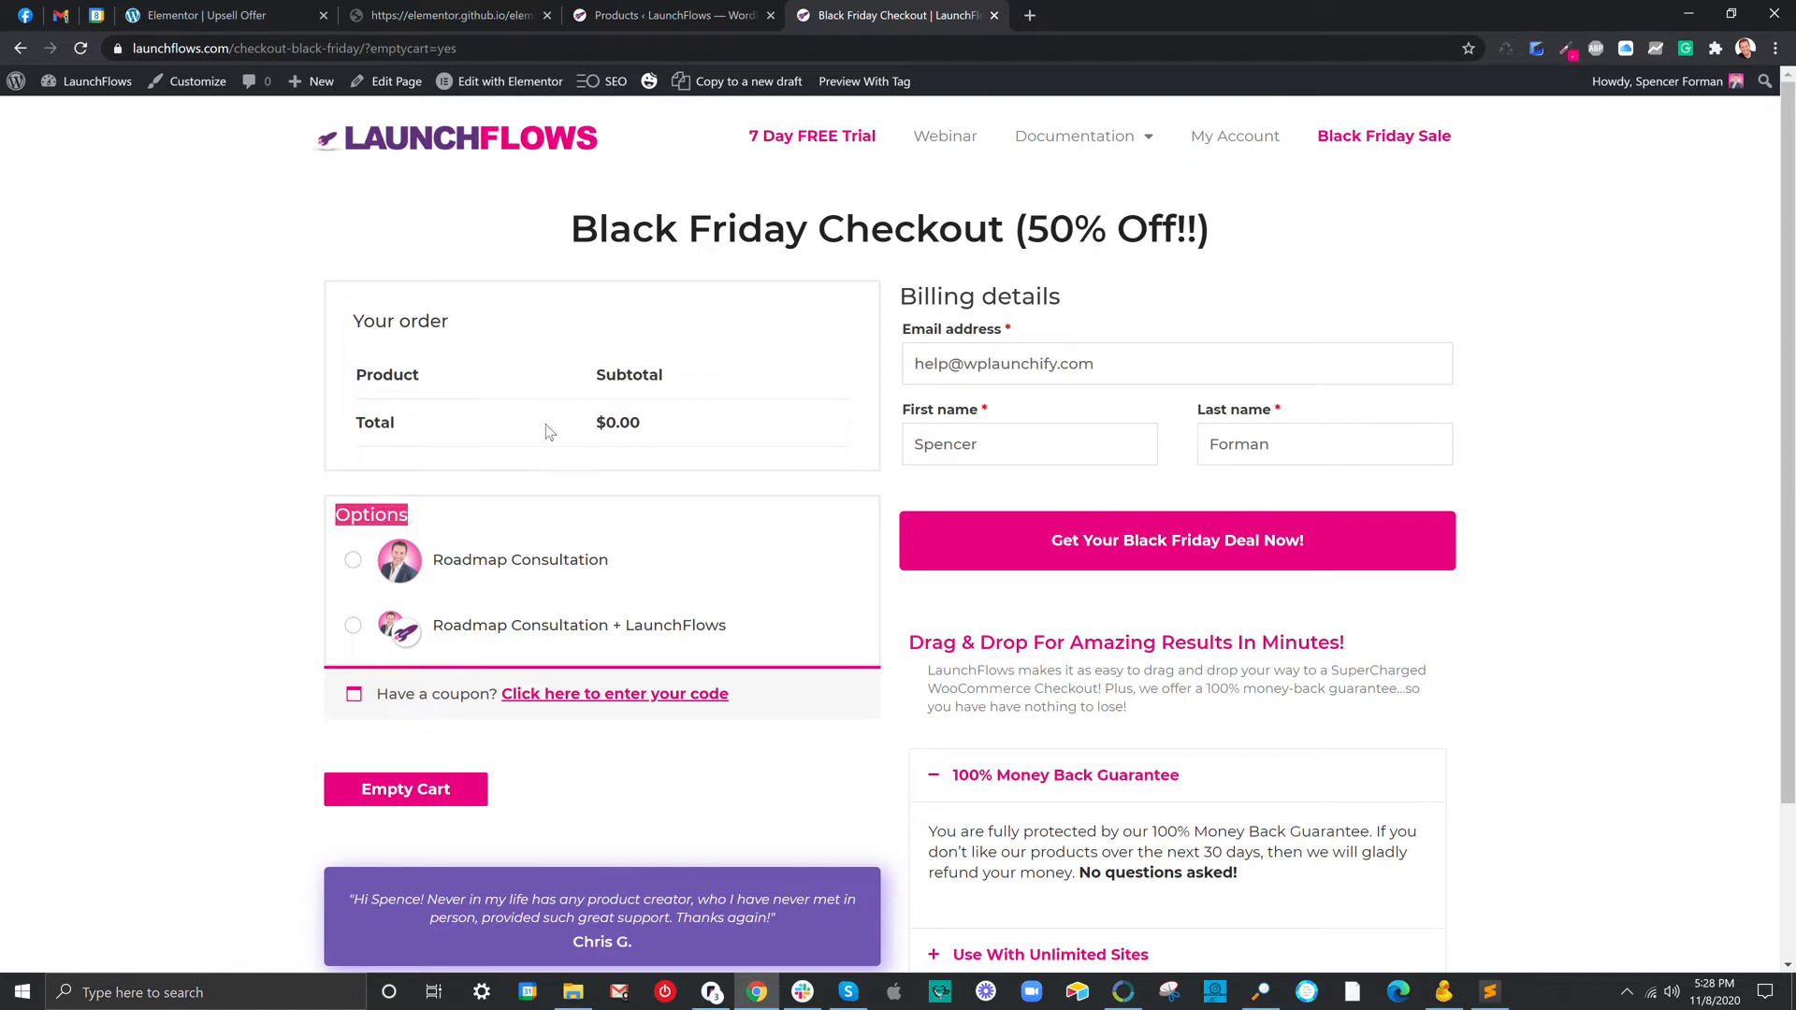
left_click(354, 628)
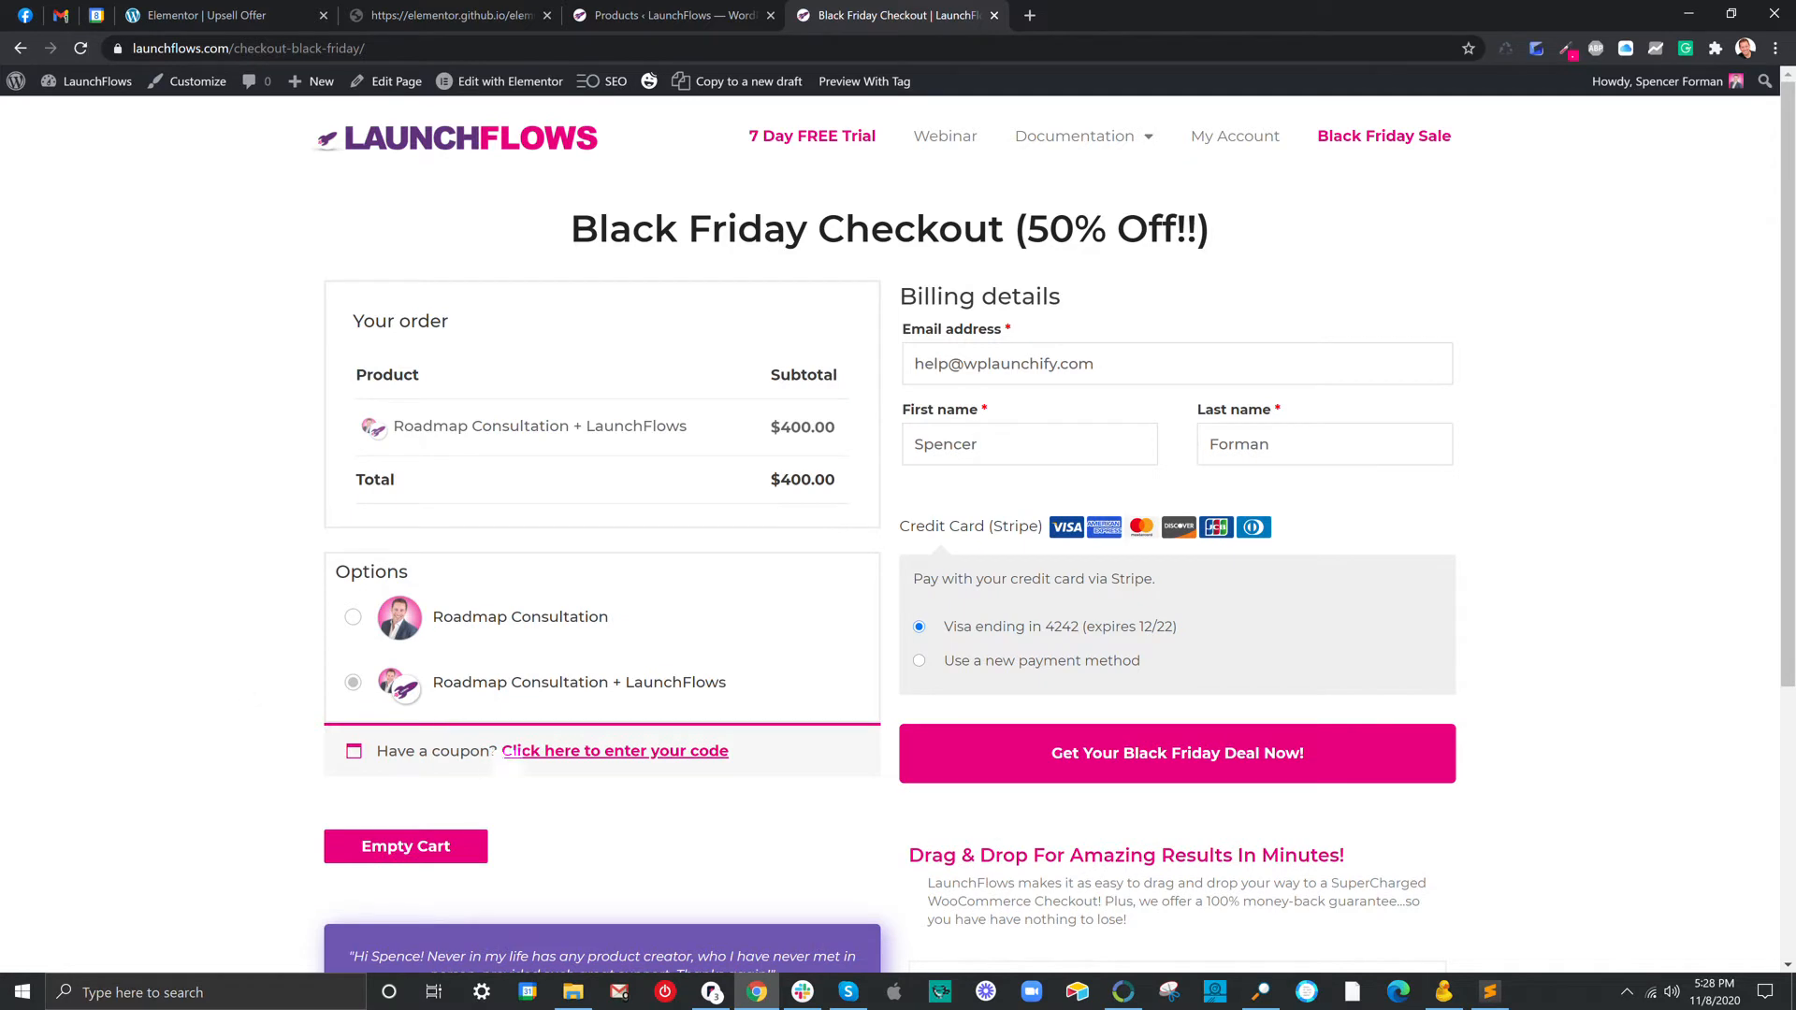
Examine the checkout's coupon entry form and the 100% Money Back Guarantee, Use With Unlimited Sites and Updates & Support sections.
left_click(524, 754)
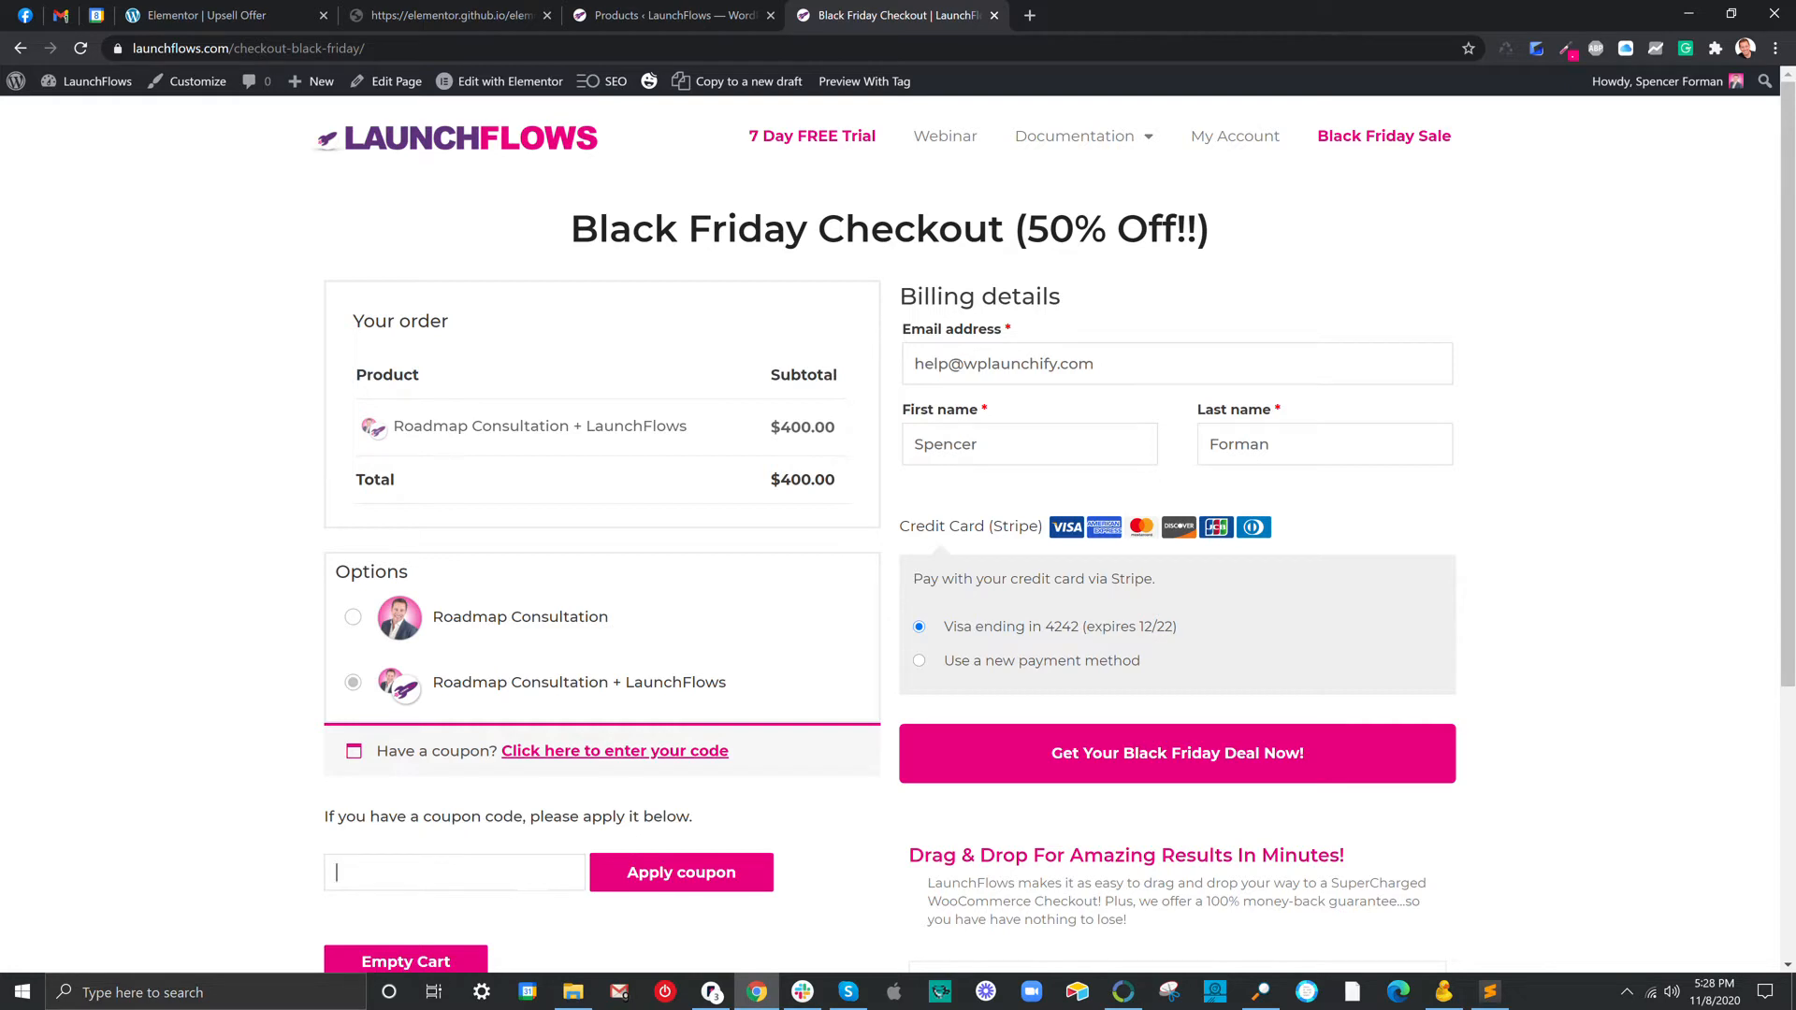
left_click(556, 751)
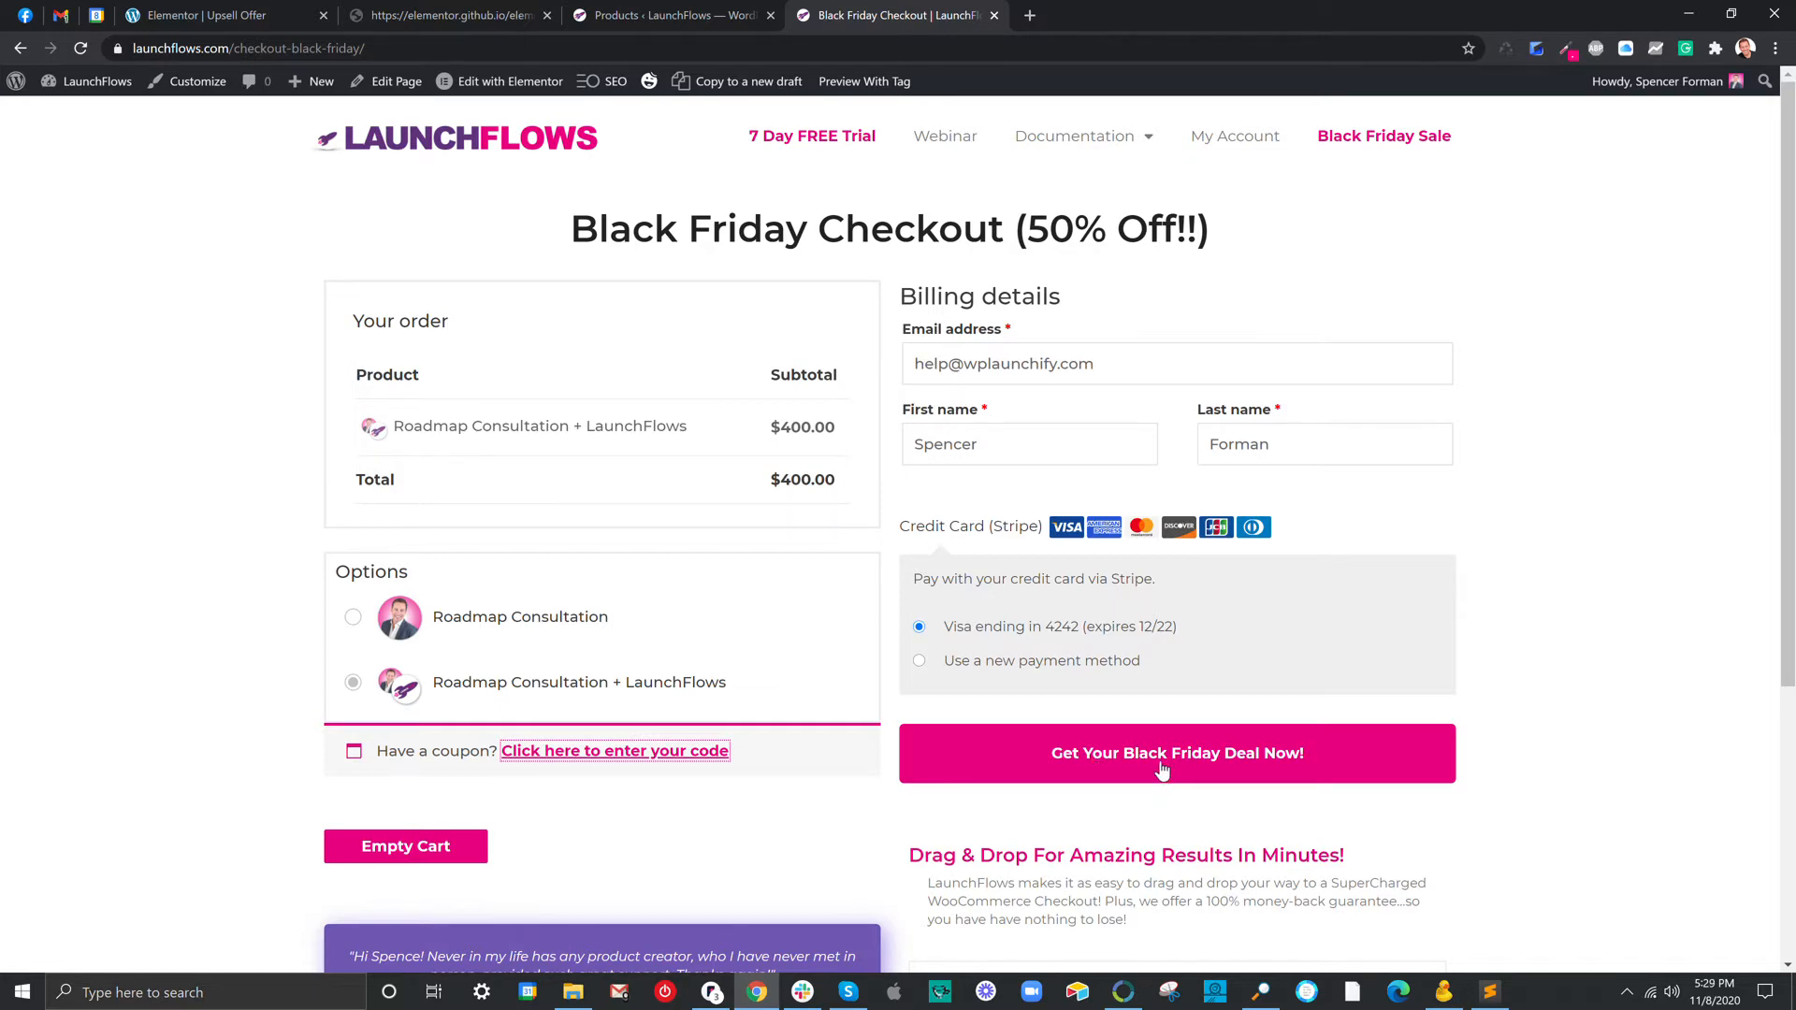
scroll(1160, 769, "down", 3)
scroll(1160, 768, "down", 2)
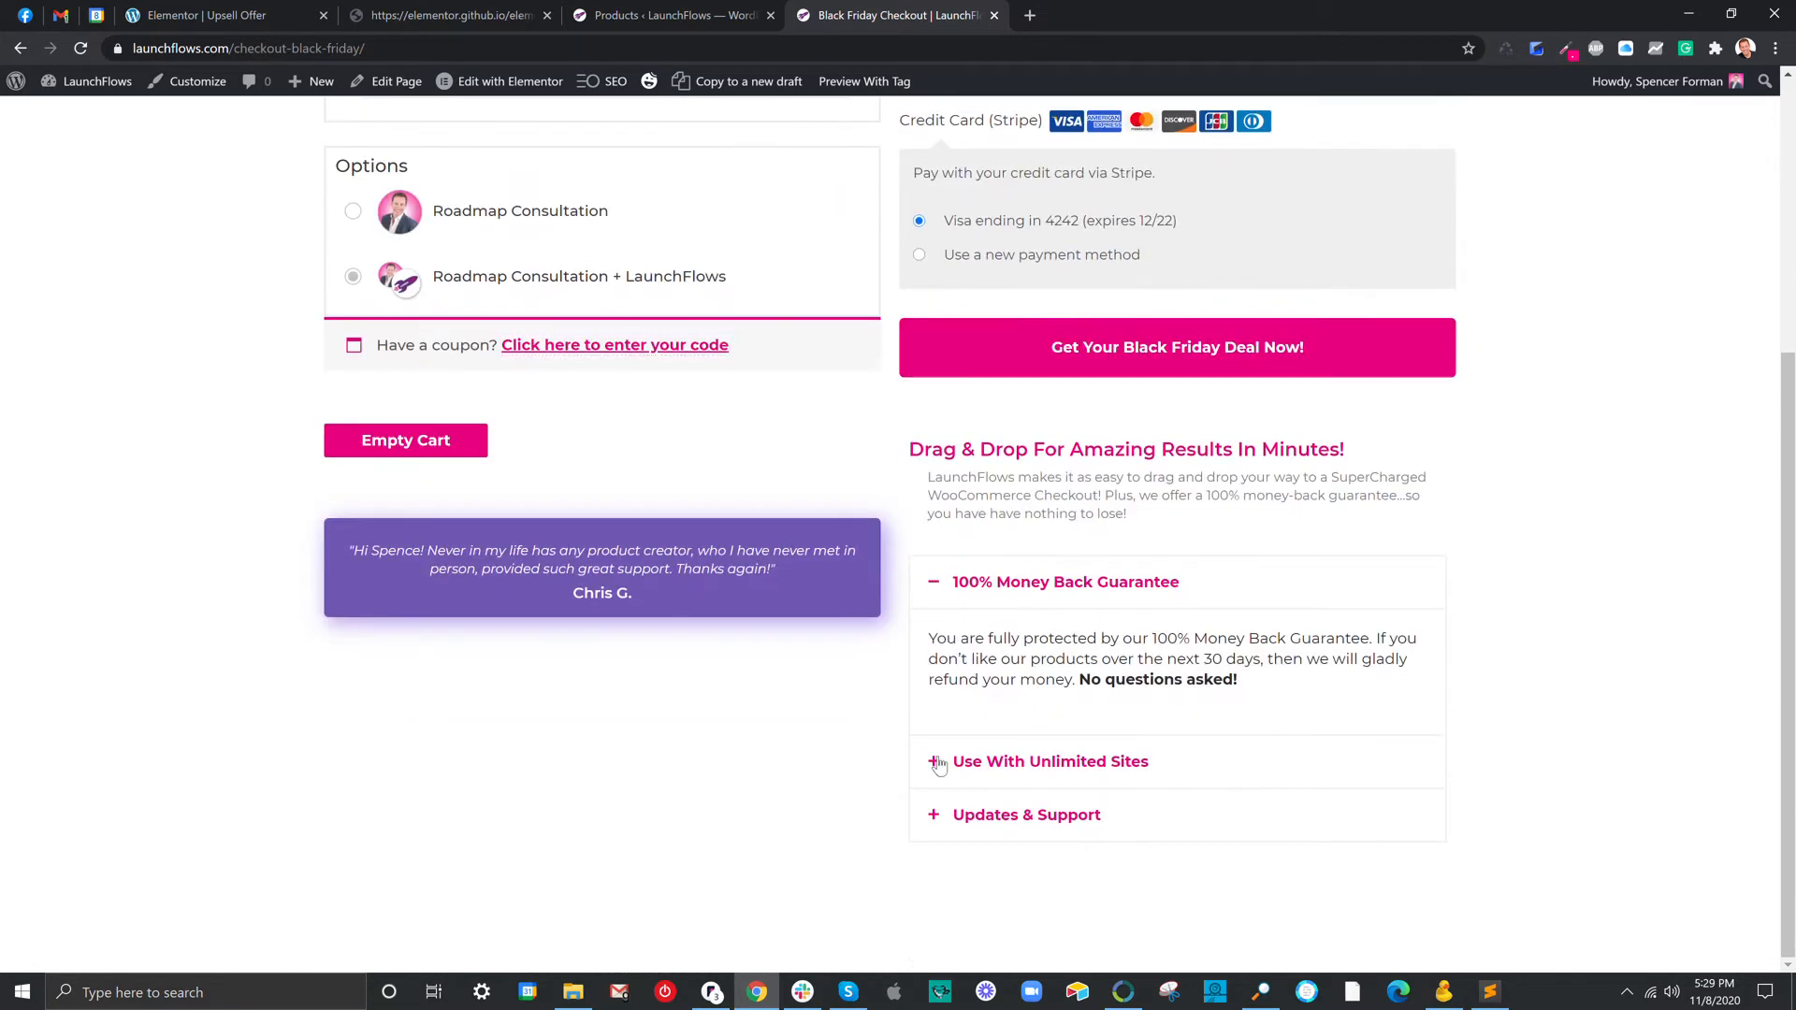
left_click(940, 764)
left_click(945, 834)
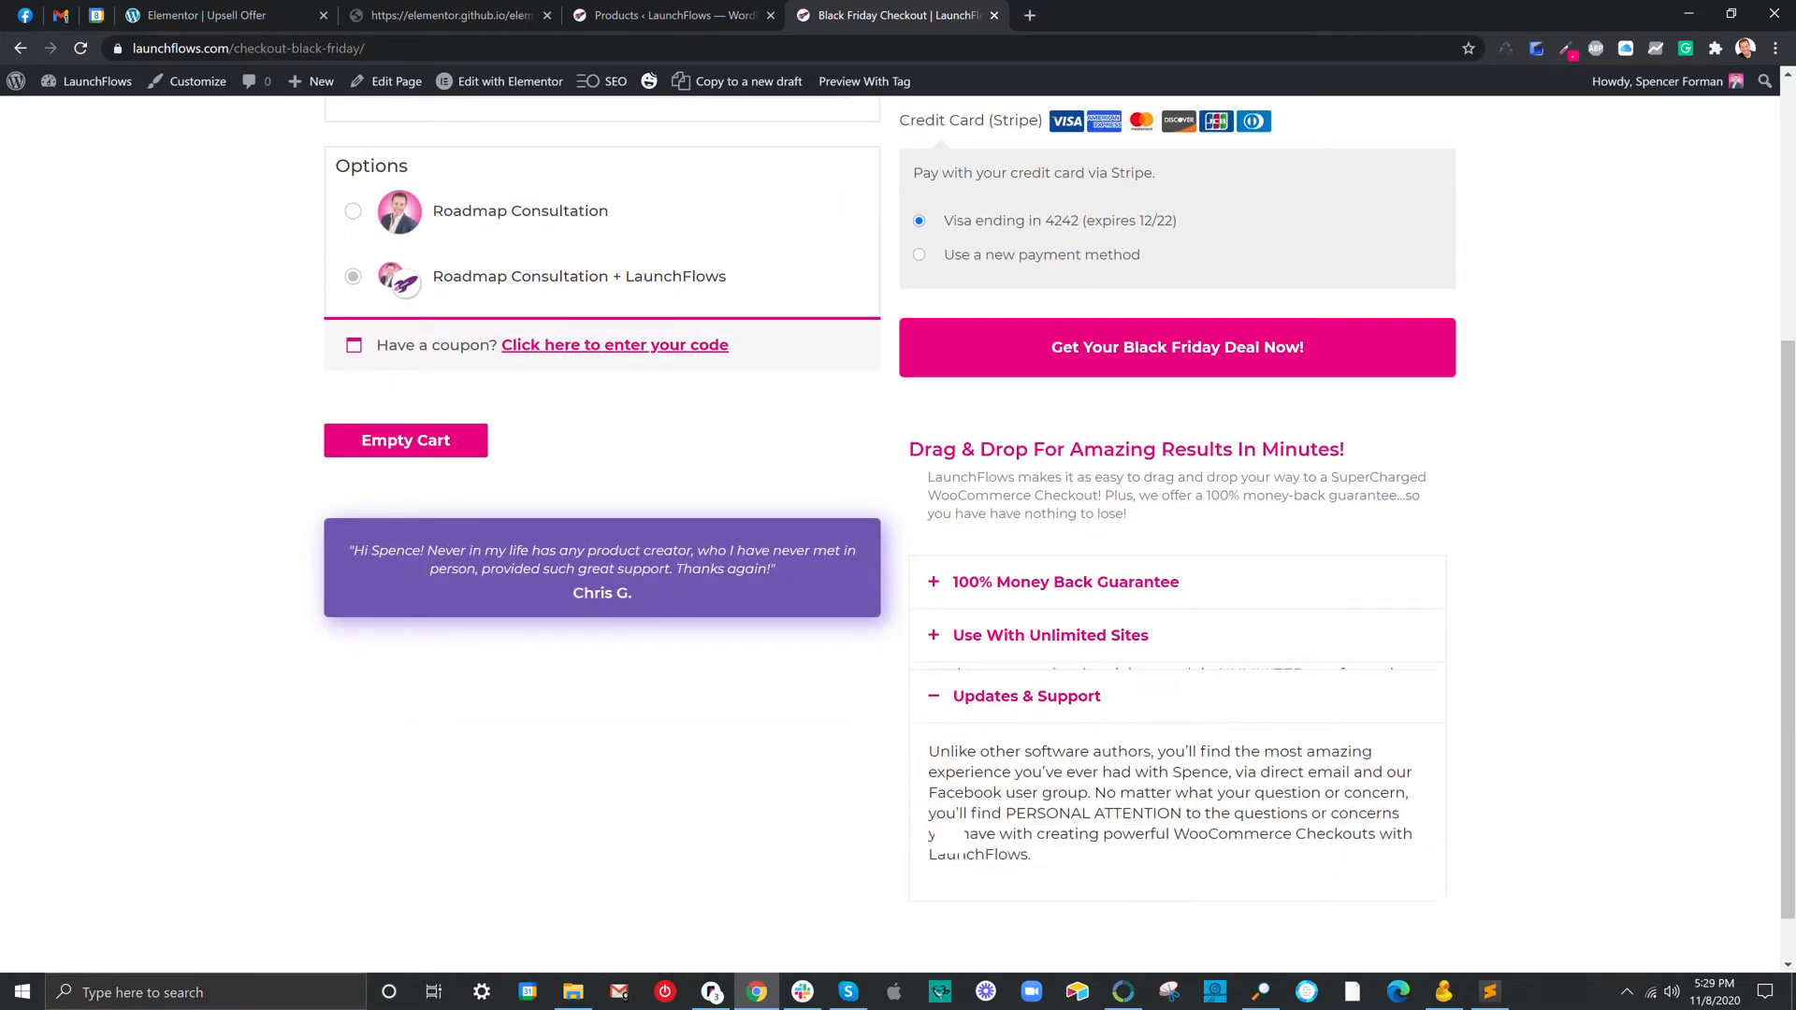
left_click(936, 582)
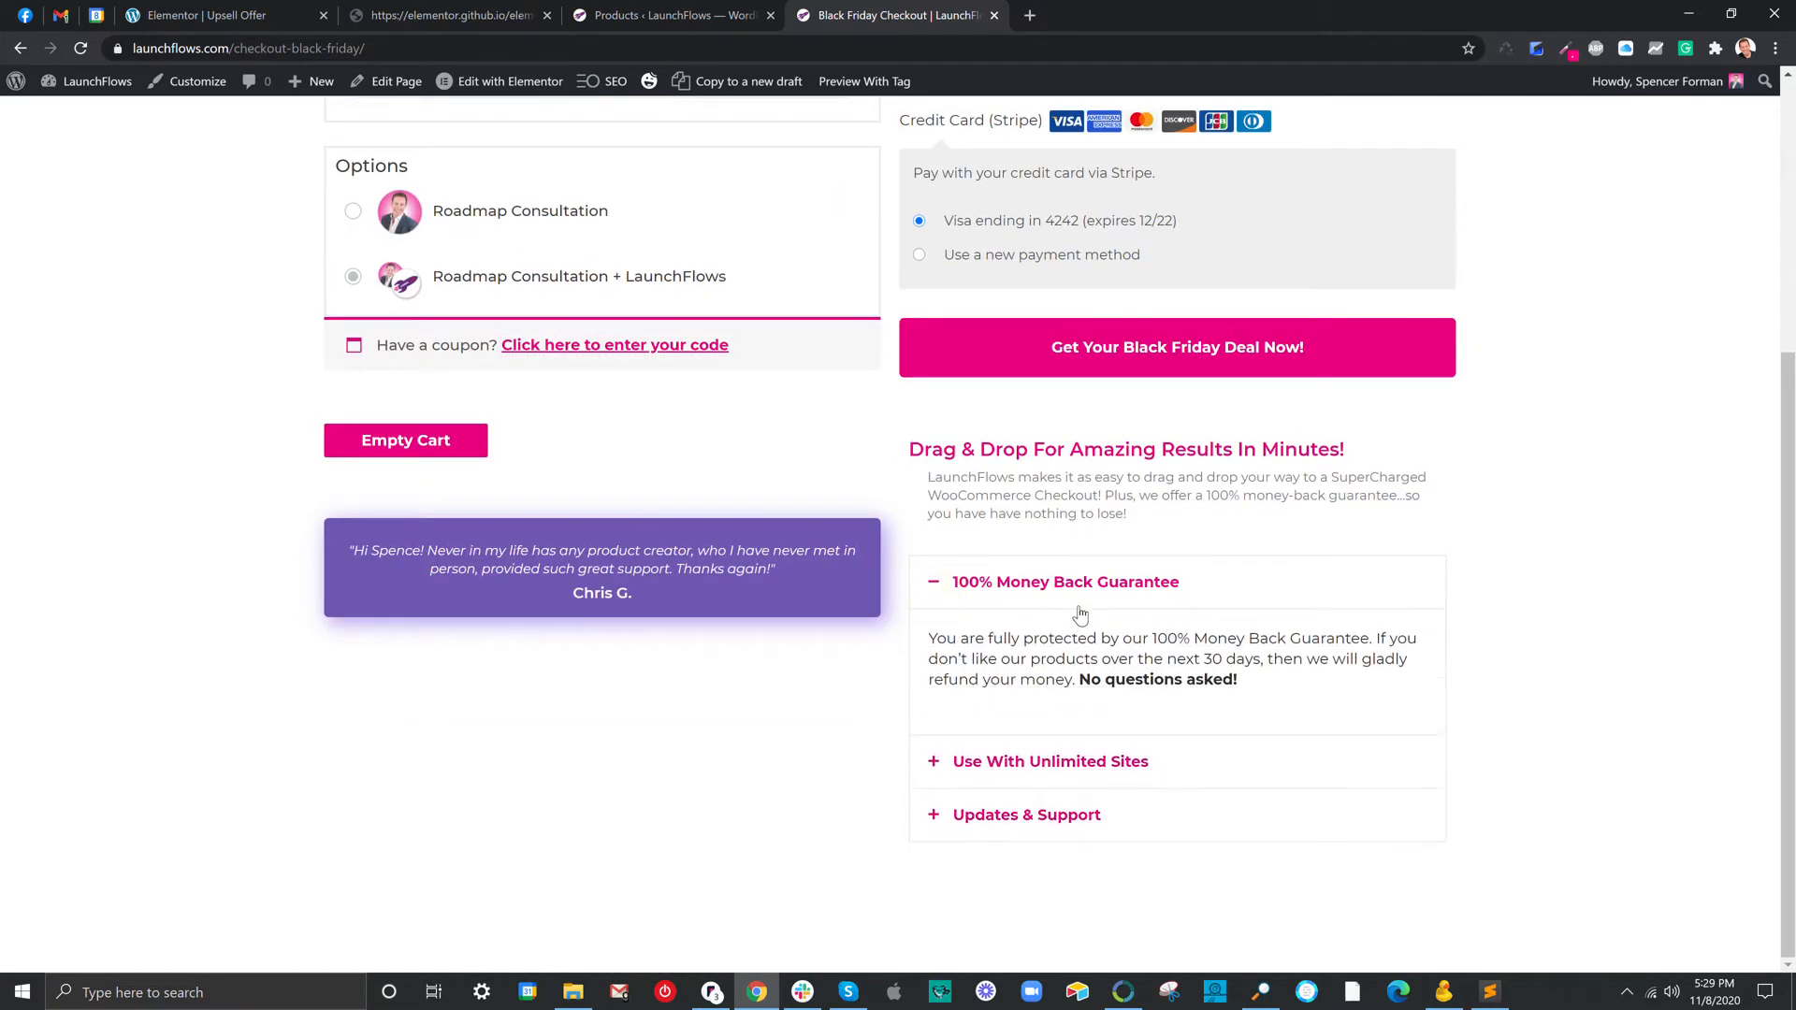
scroll(1123, 622, "up", 4)
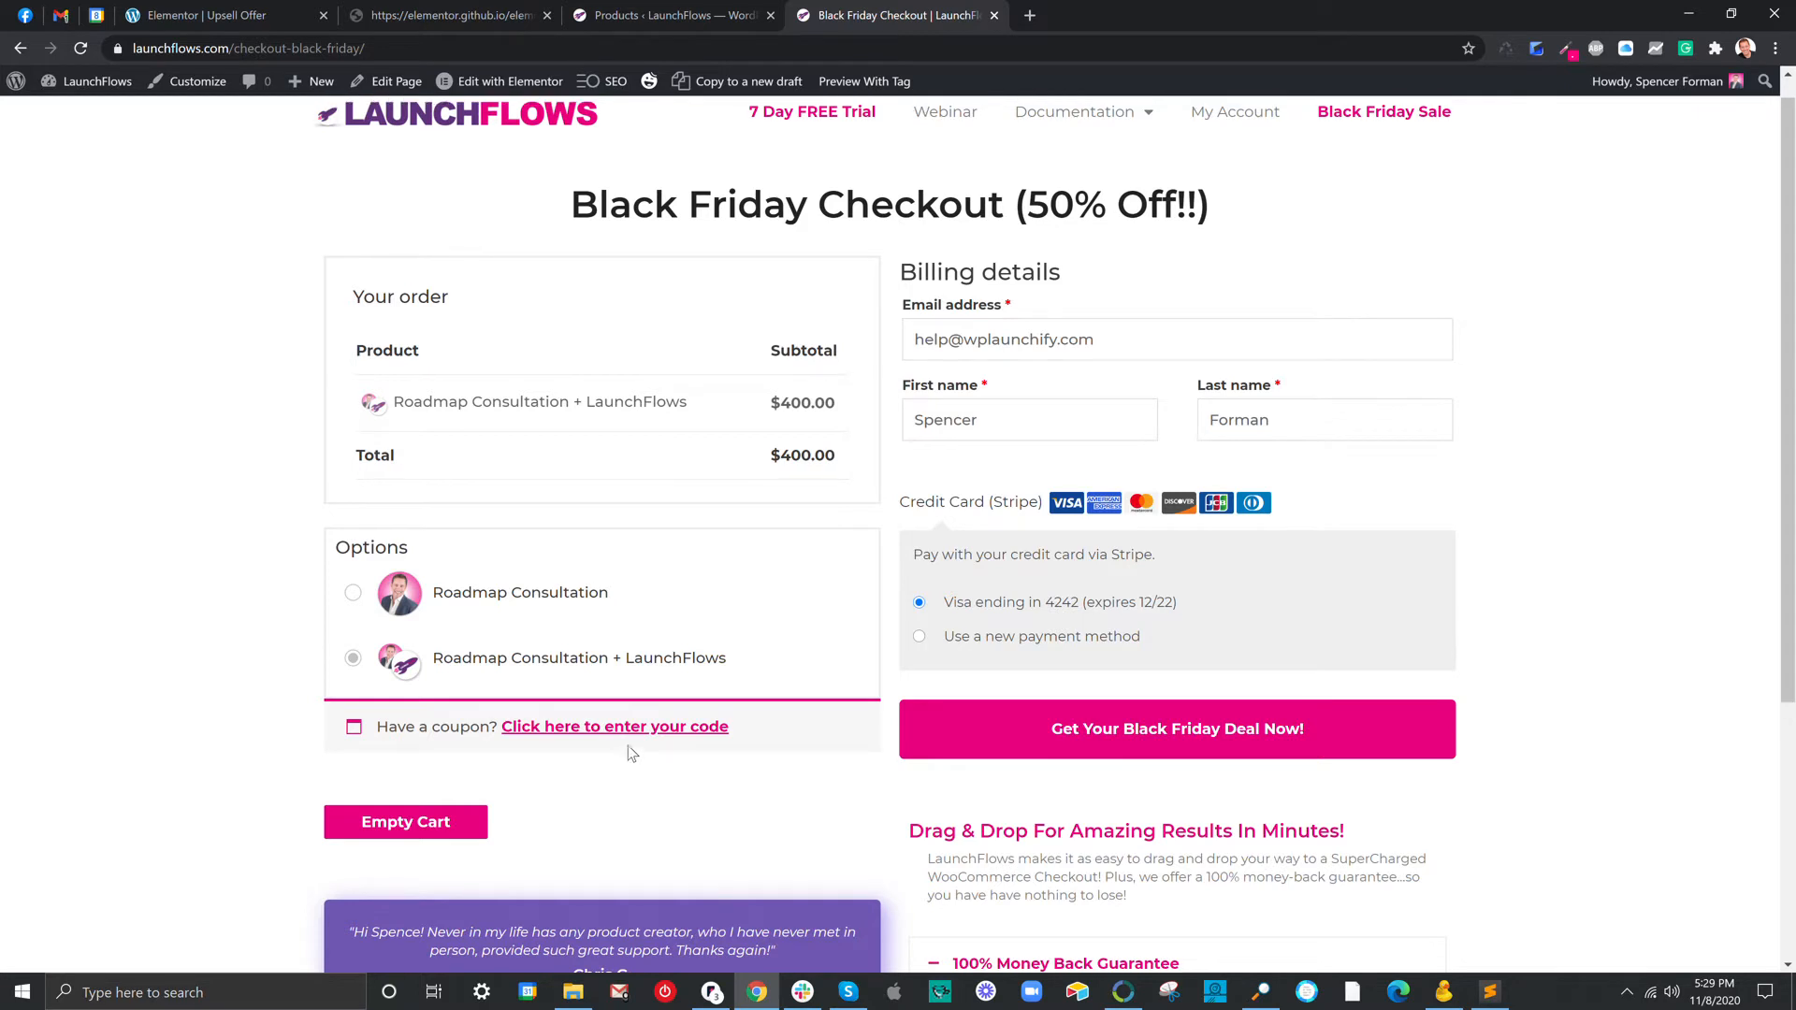
scroll(627, 744, "up", 1)
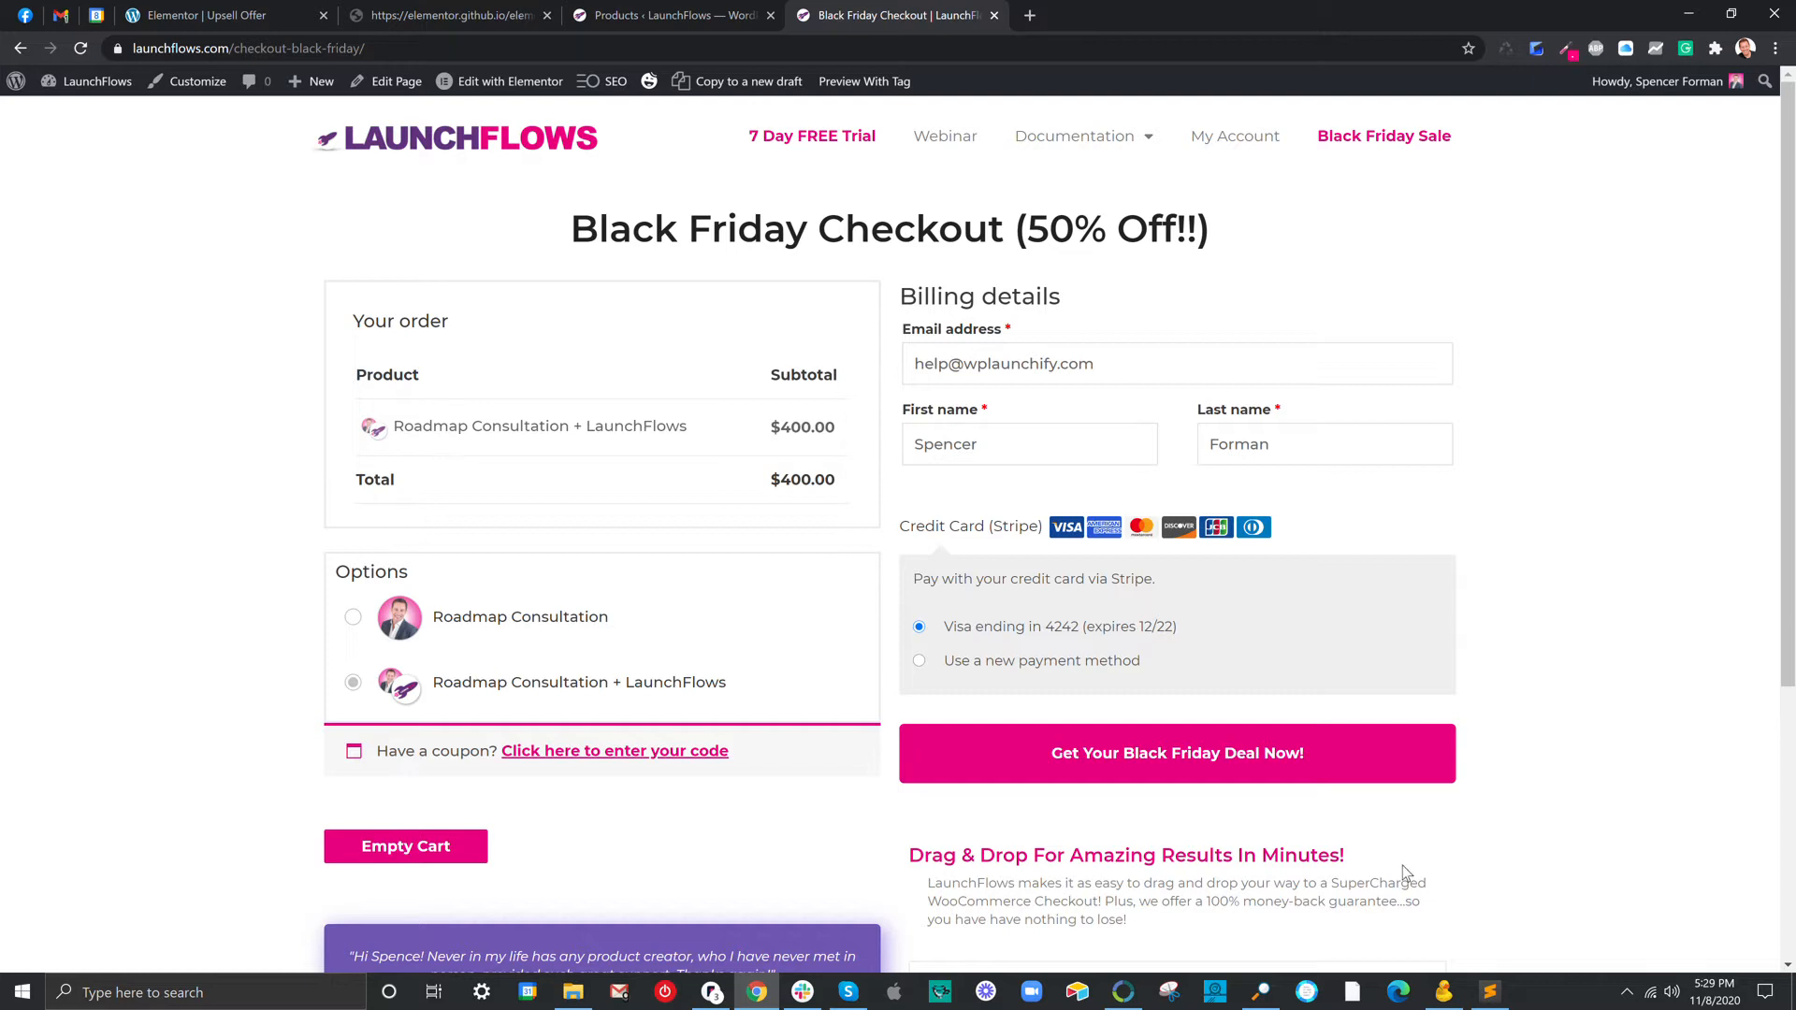
Open the Black Friday Checkout page in Elementor and inspect the component settings of the order review and payment widgets.
left_click(514, 80)
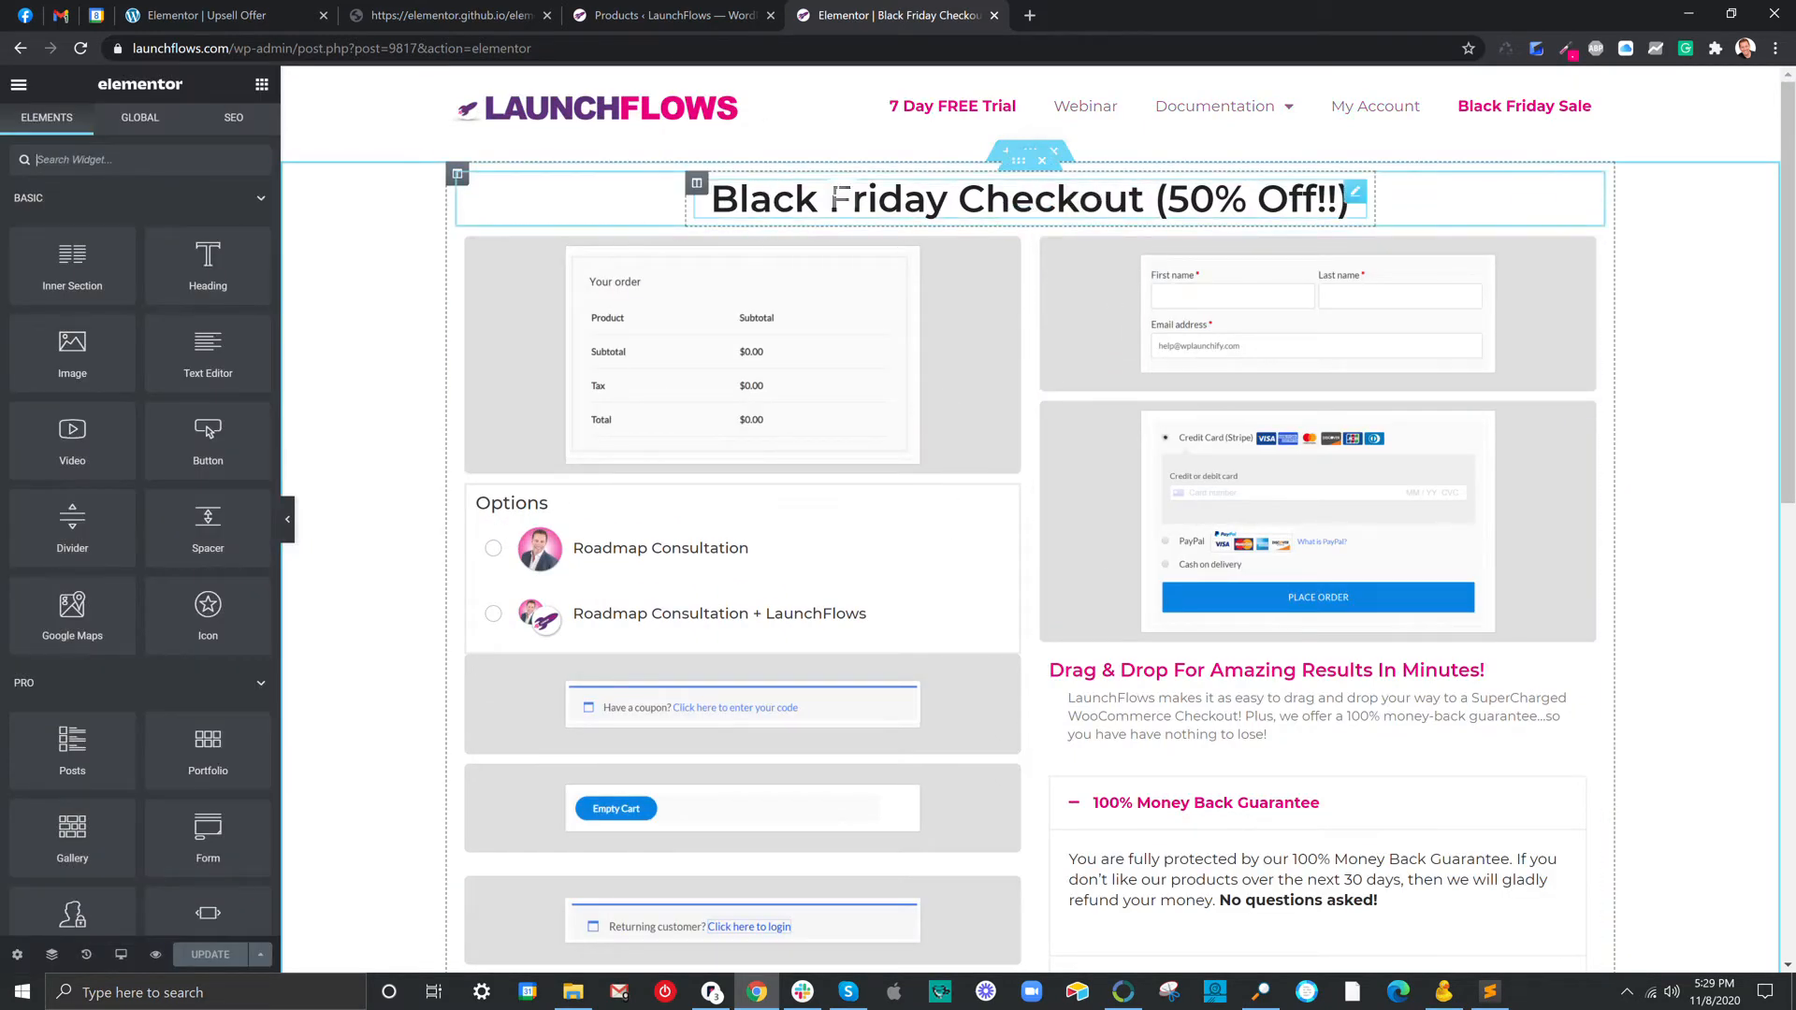
left_click(785, 317)
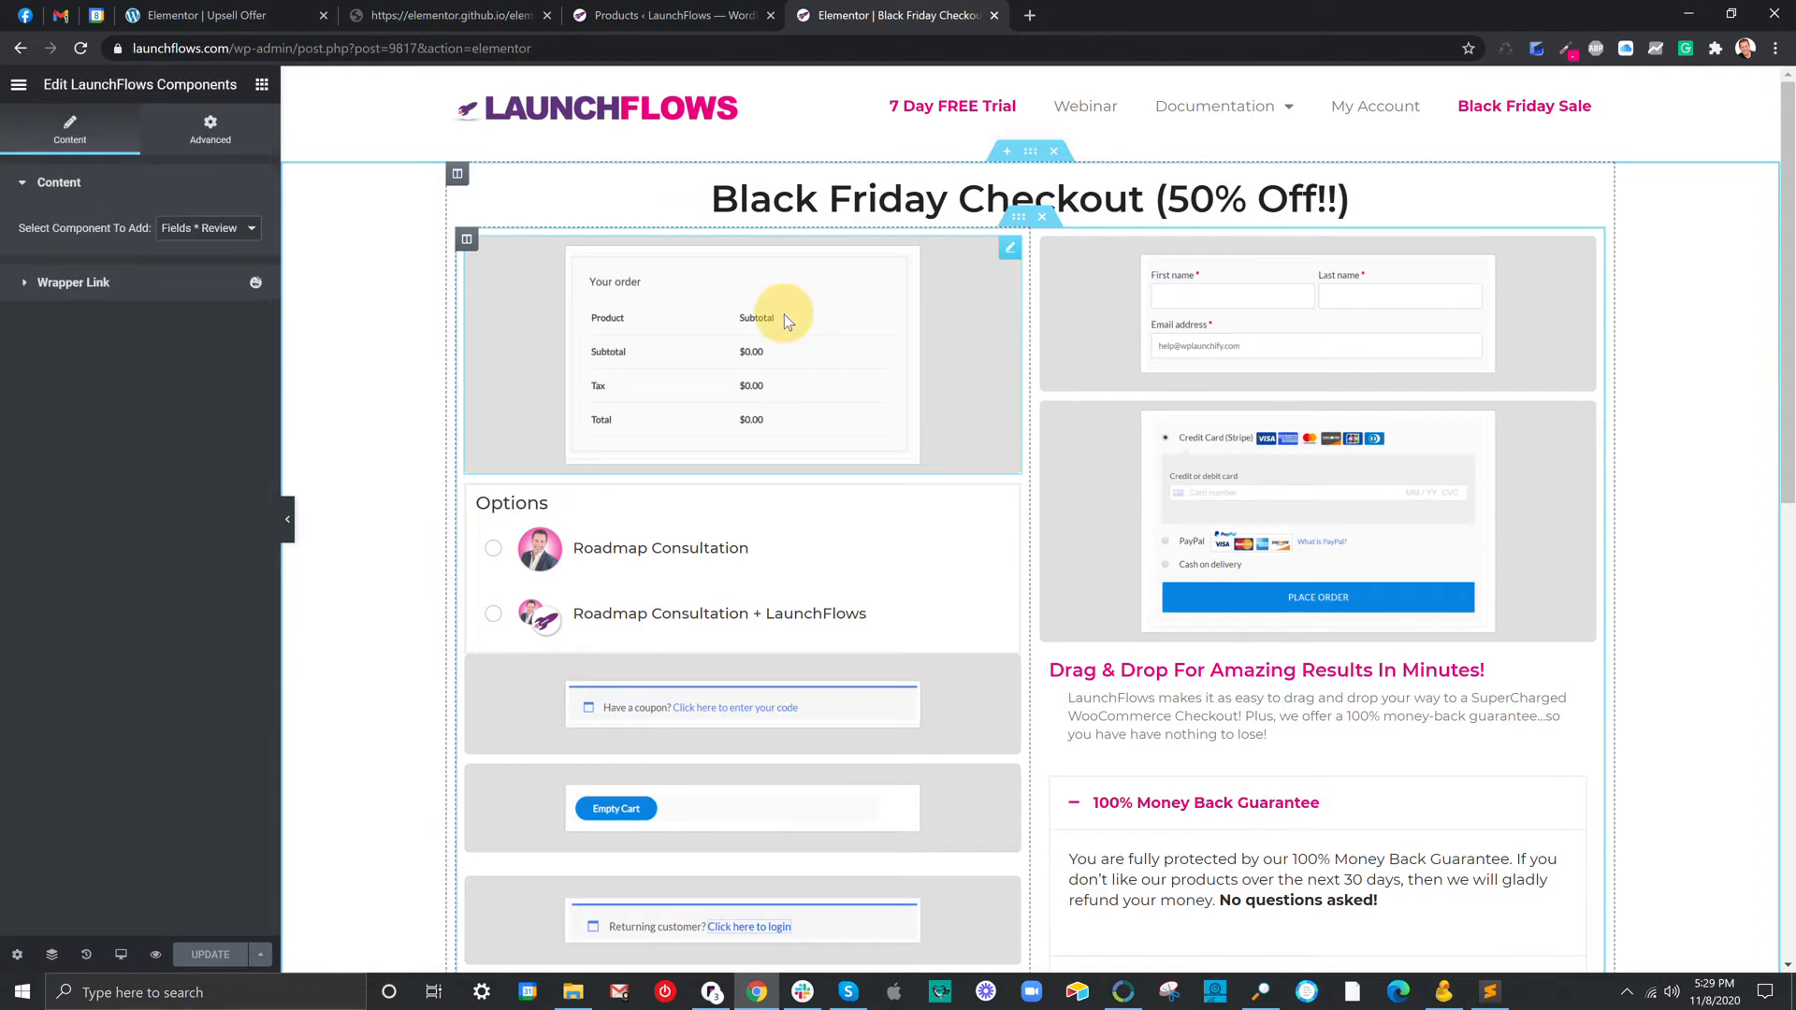
left_click(168, 227)
left_click(177, 232)
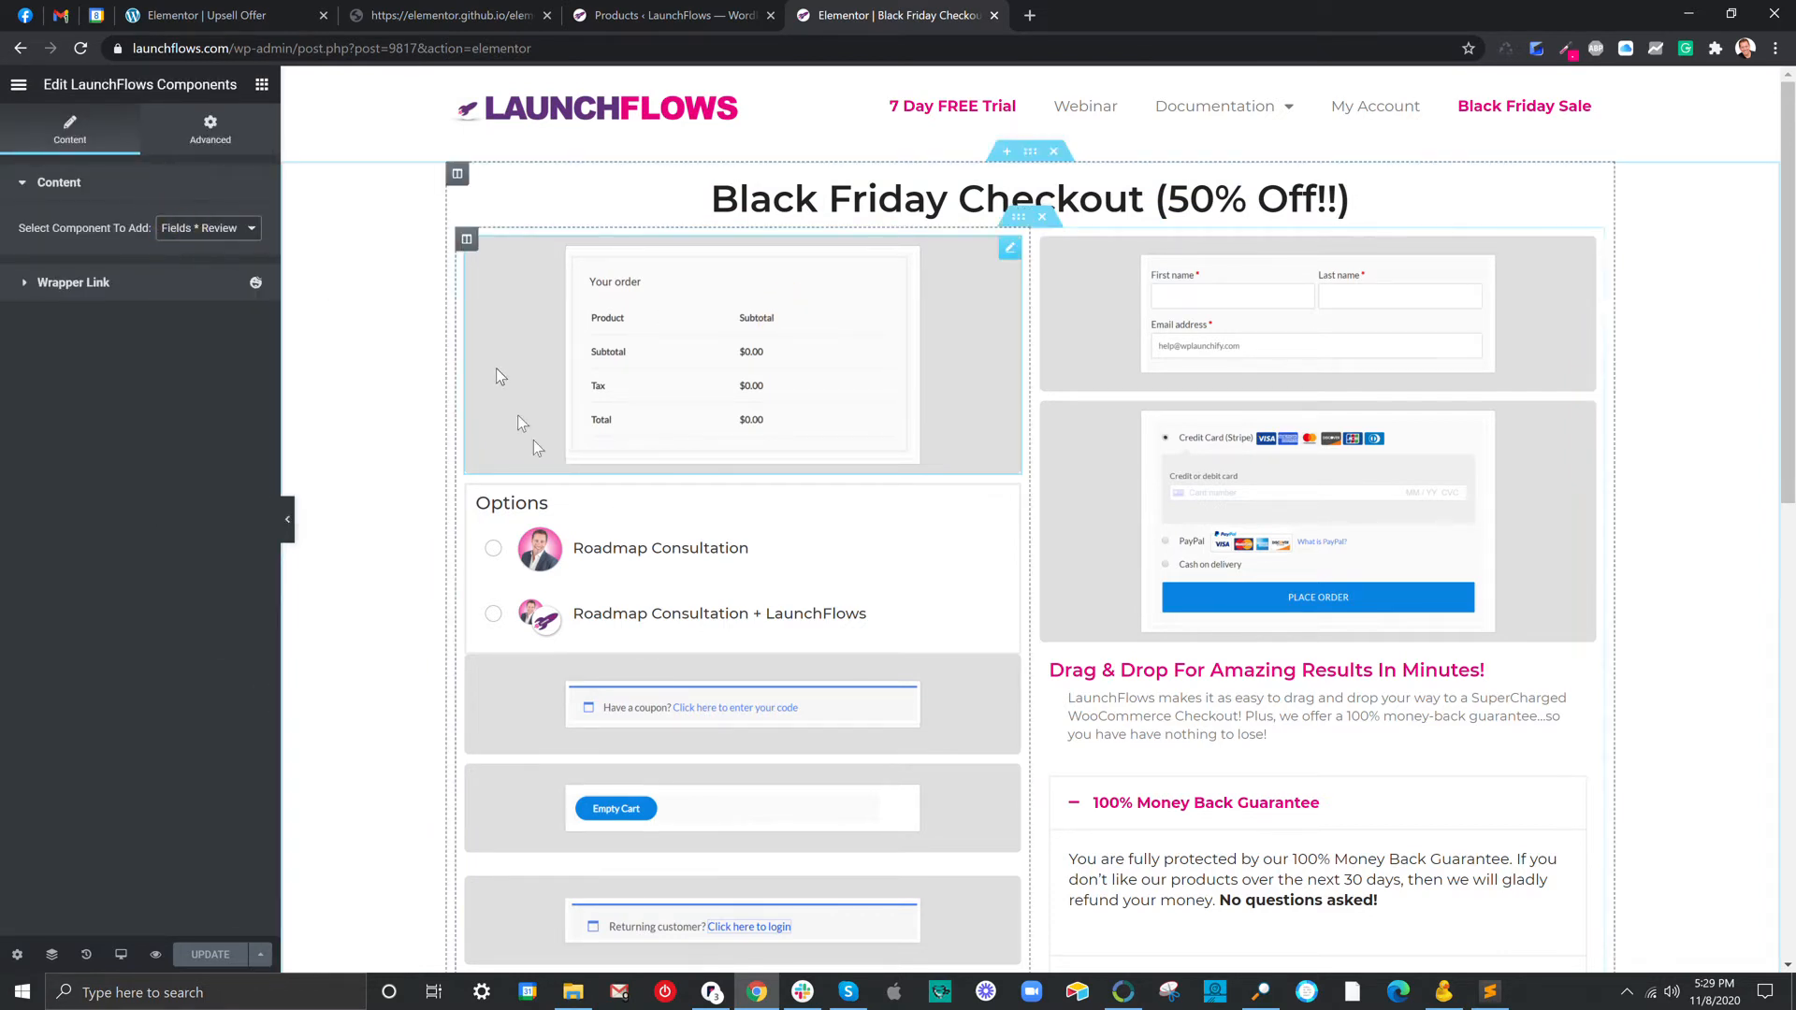
left_click(1228, 439)
Inspect which LaunchFlows component is assigned to the coupon, empty cart, returning customer login and billing notices widgets.
scroll(1206, 477, "down", 2)
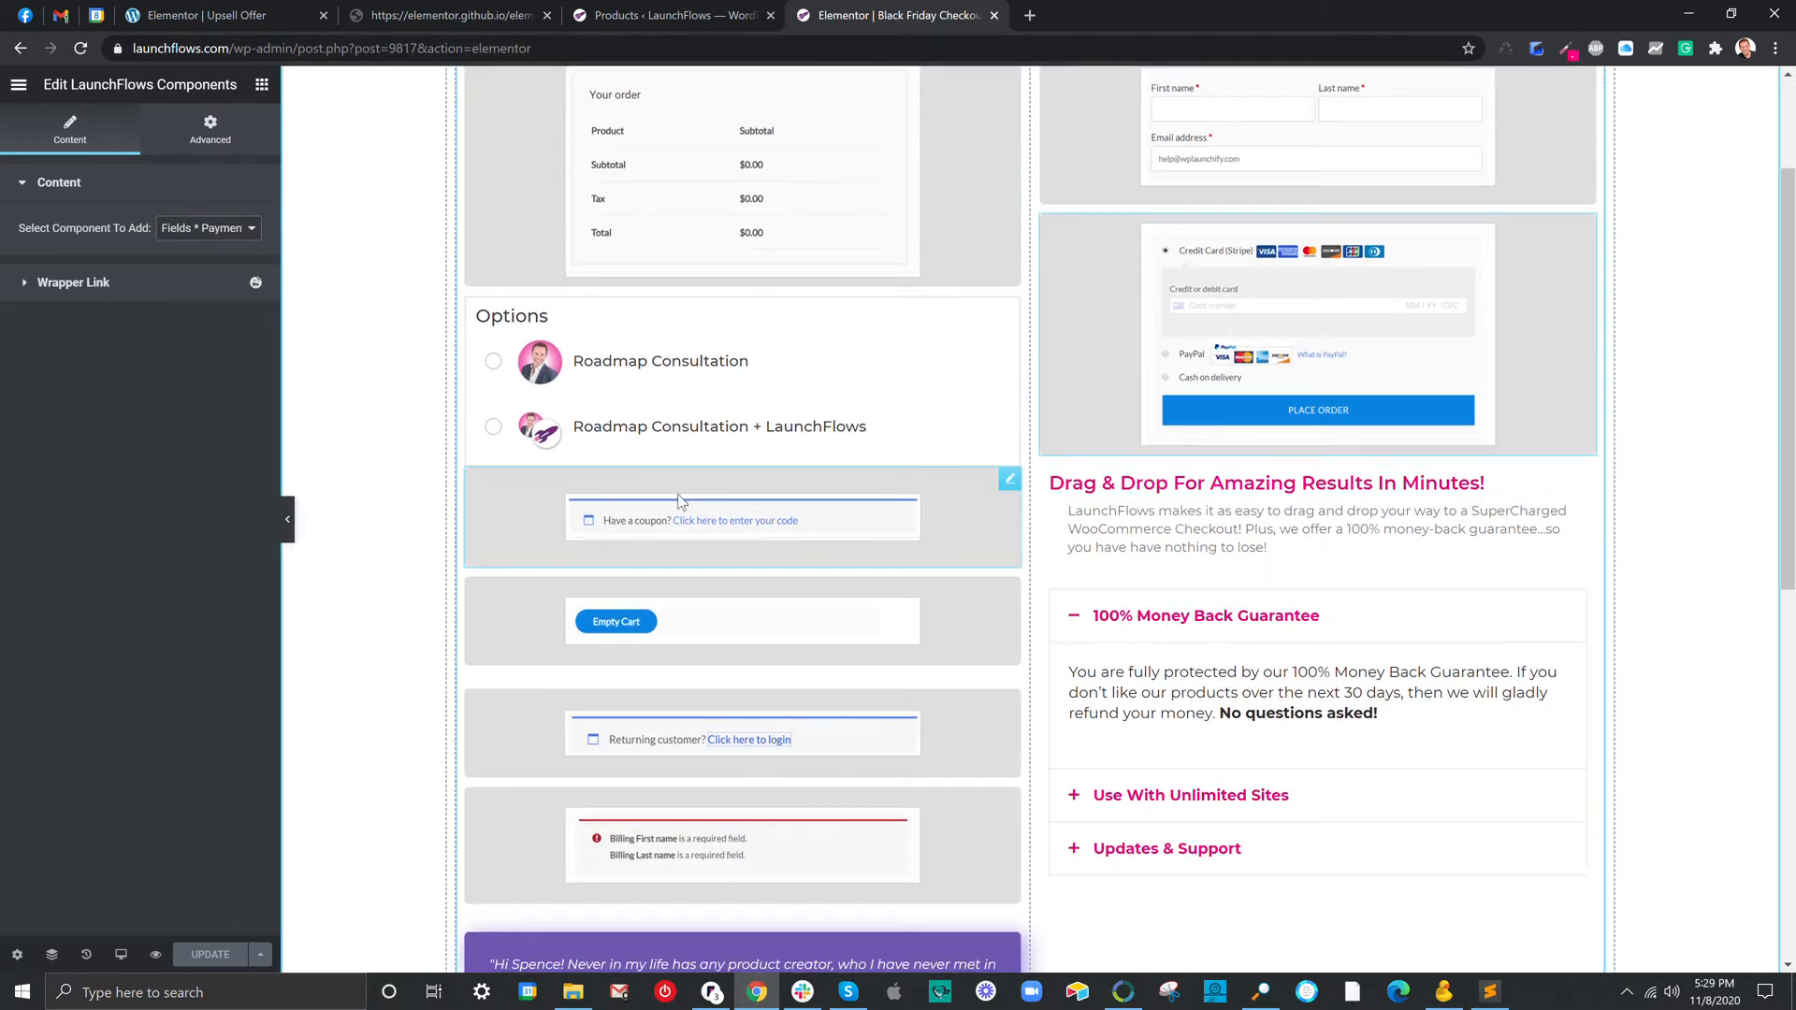
left_click(530, 530)
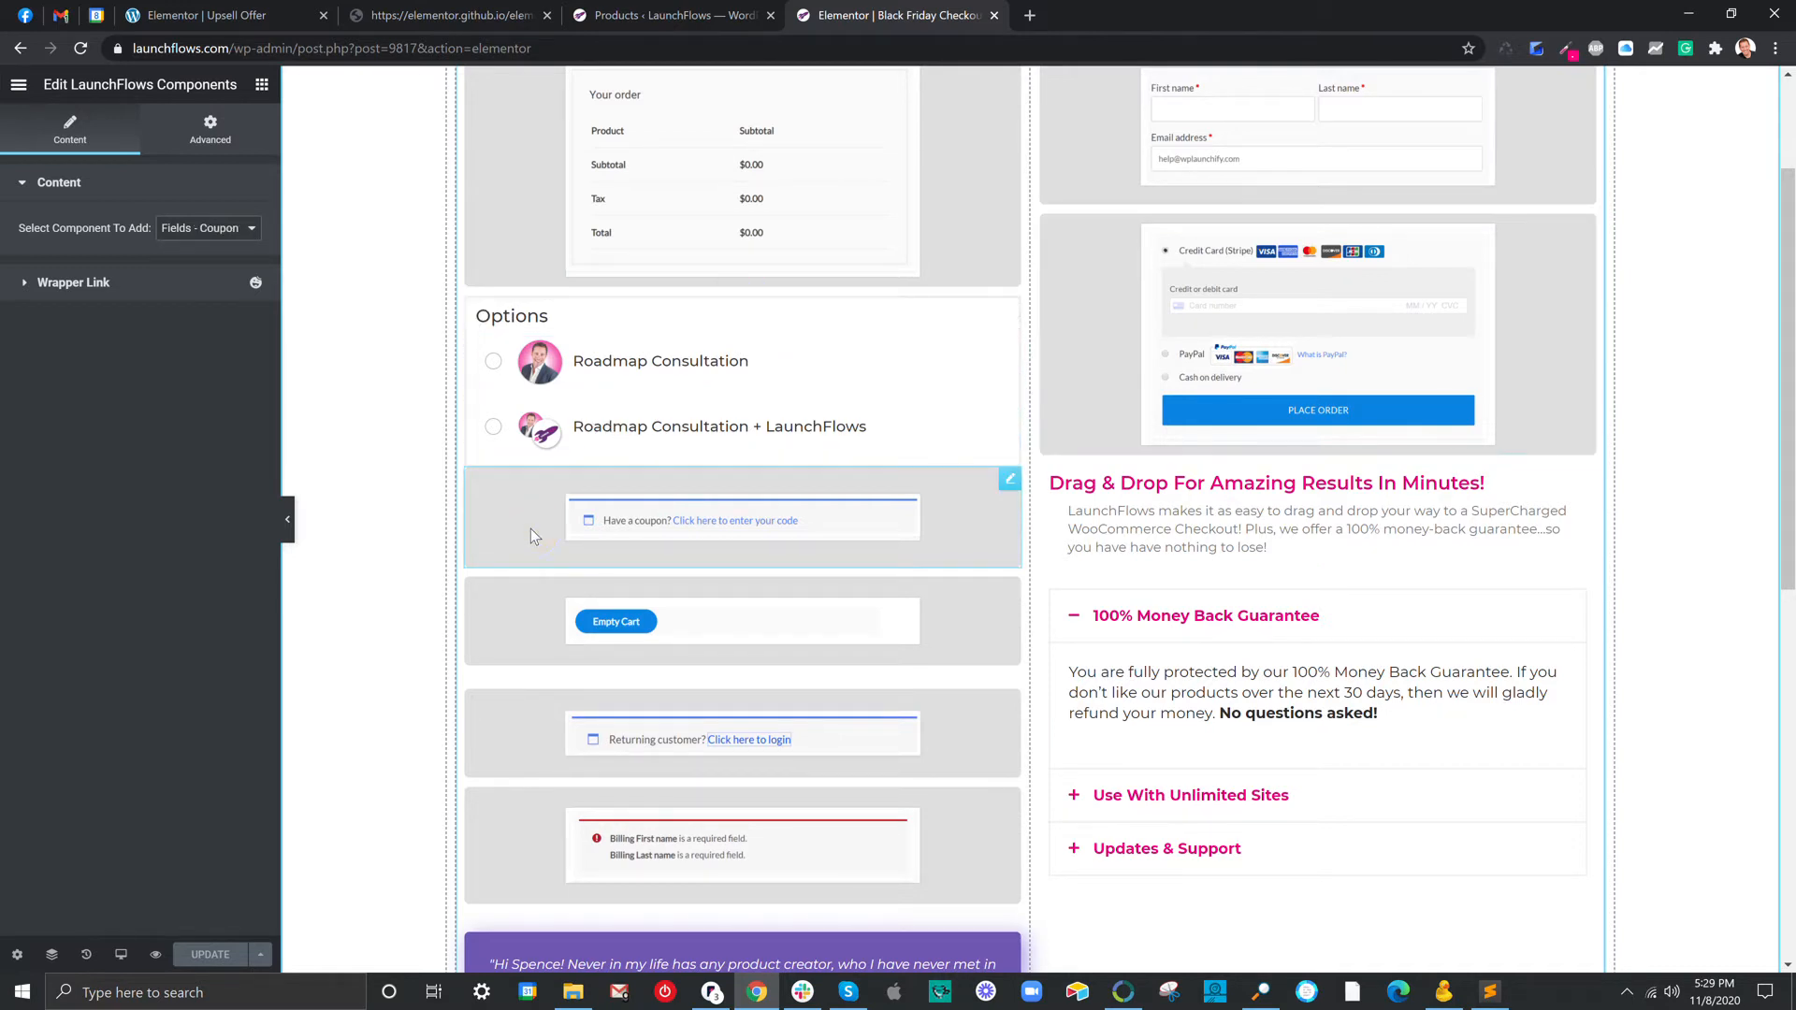
left_click(547, 632)
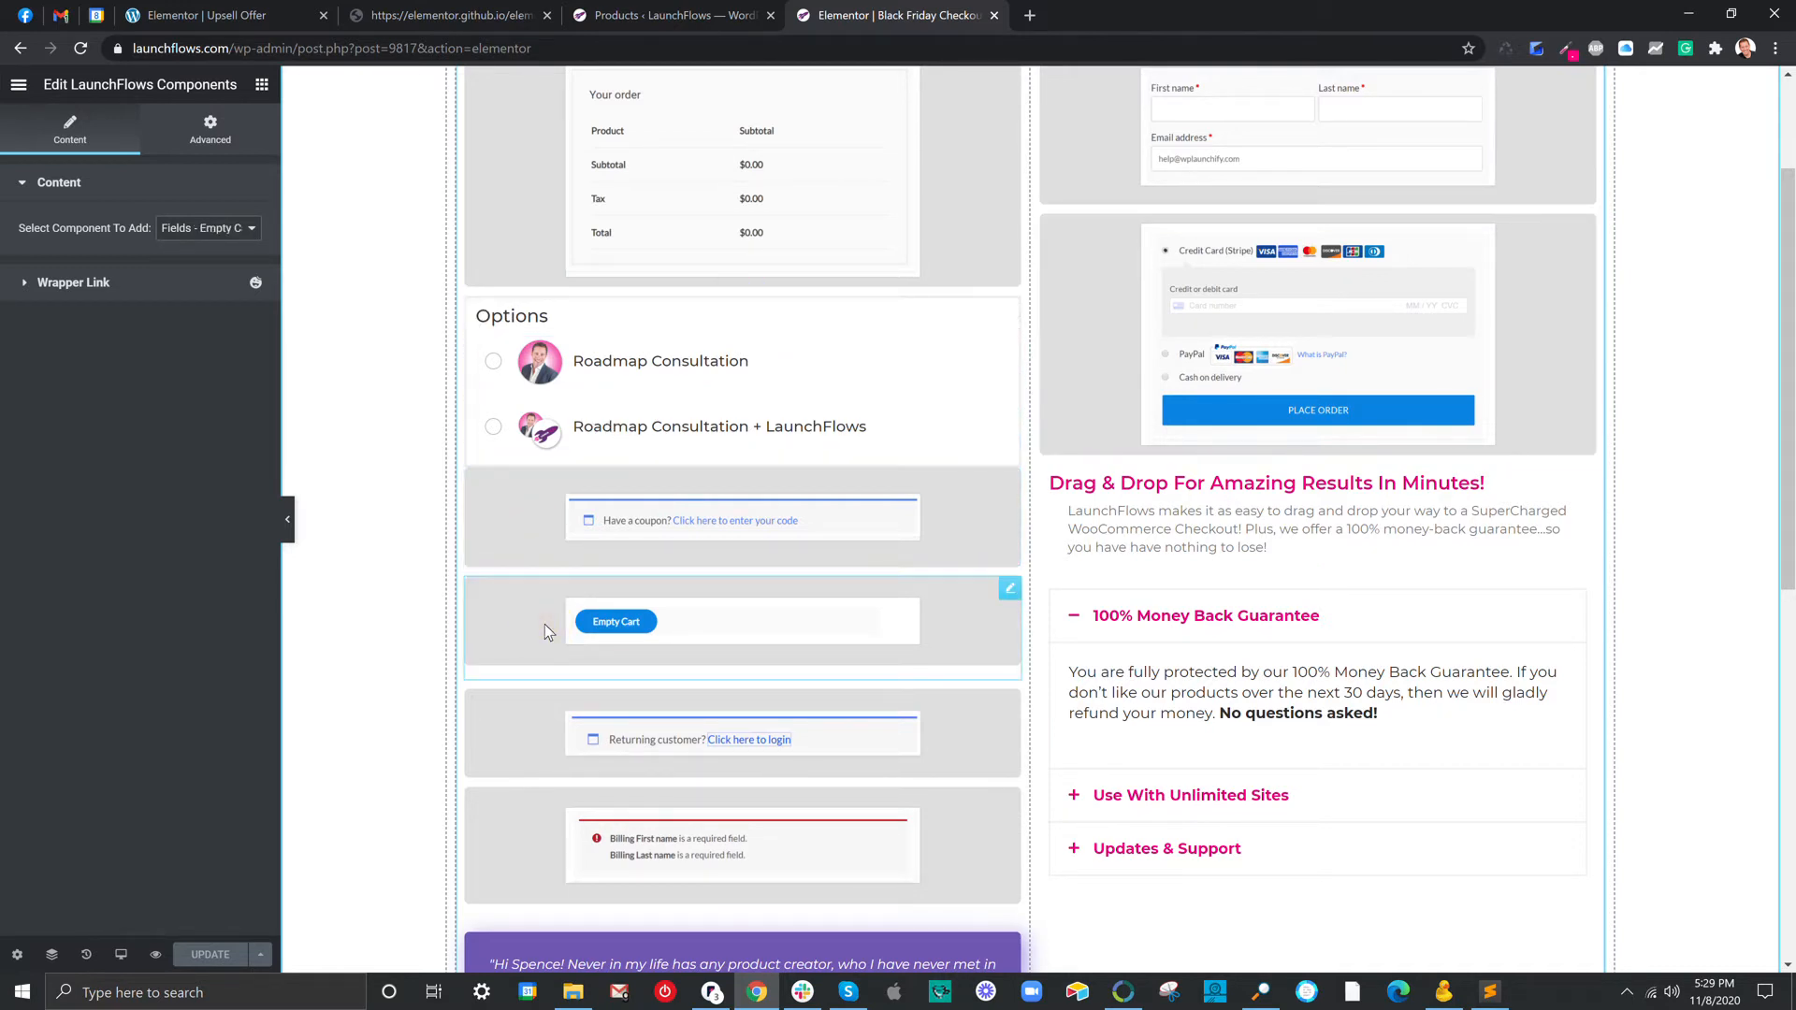
scroll(554, 659, "down", 2)
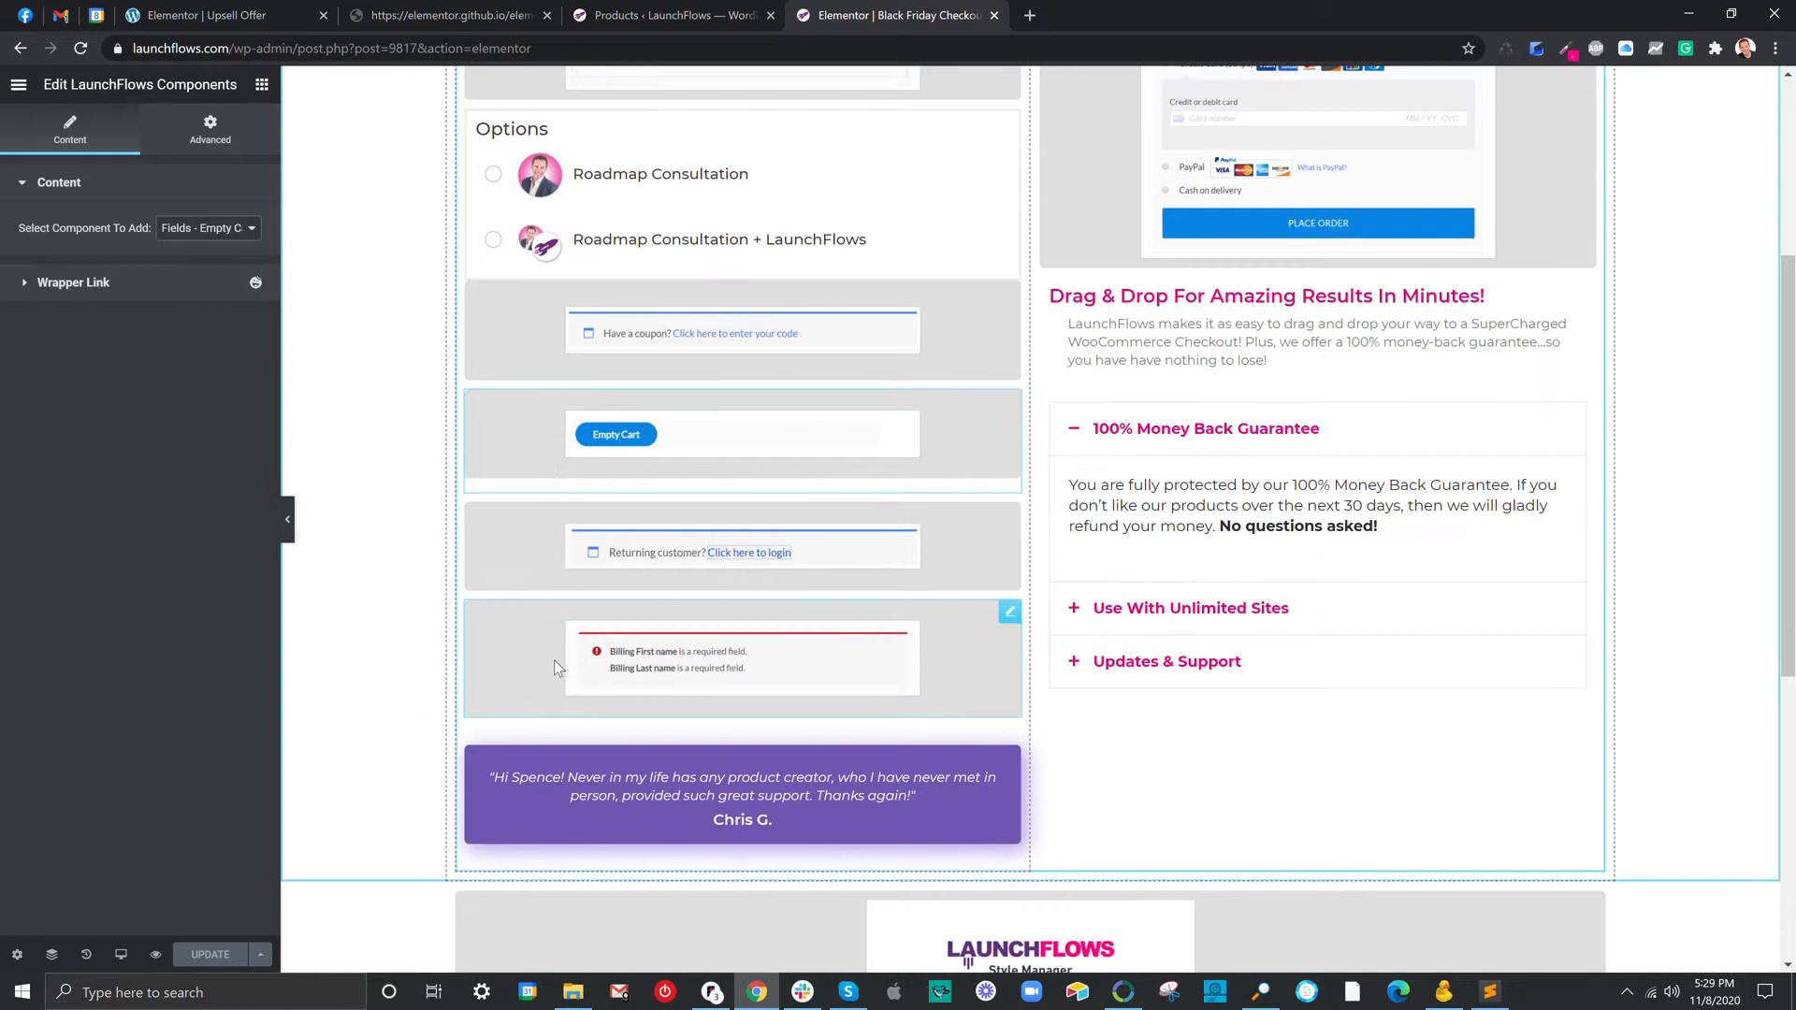
left_click(531, 546)
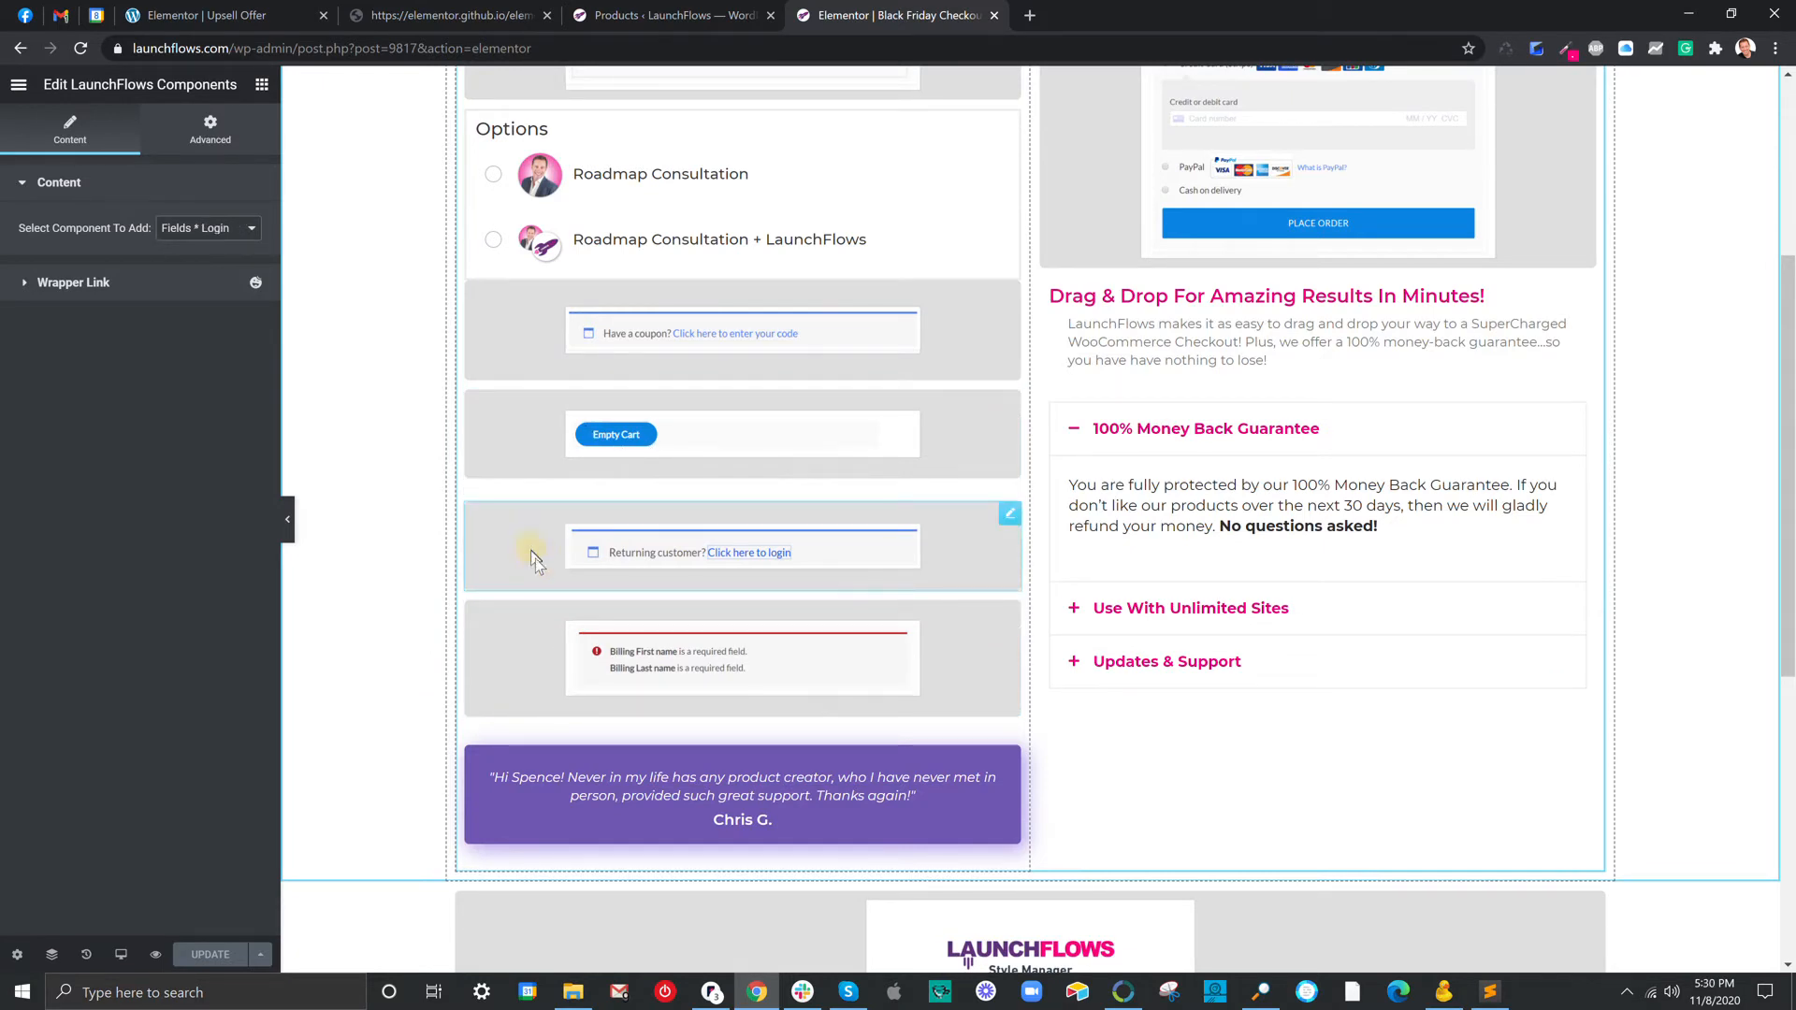
left_click(539, 636)
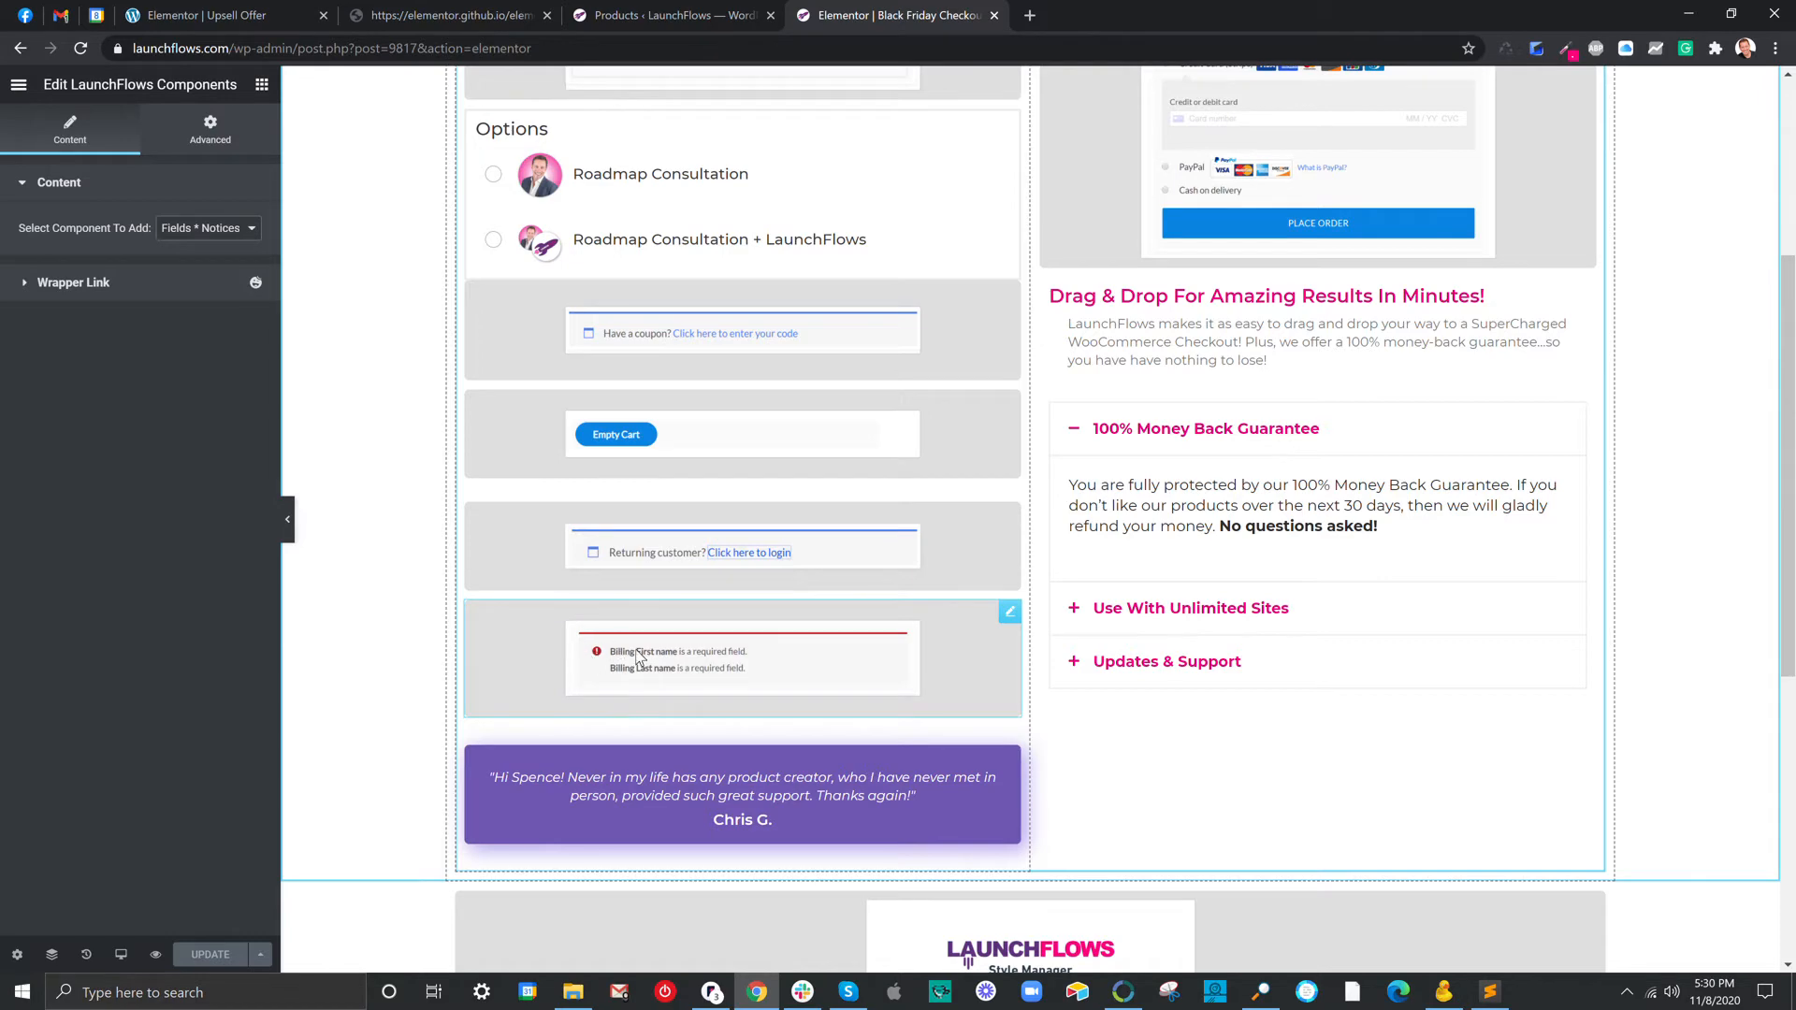
Inspect the component selection of the Auto Saves Stripe CC Info widget in the page's last section.
scroll(637, 659, "down", 2)
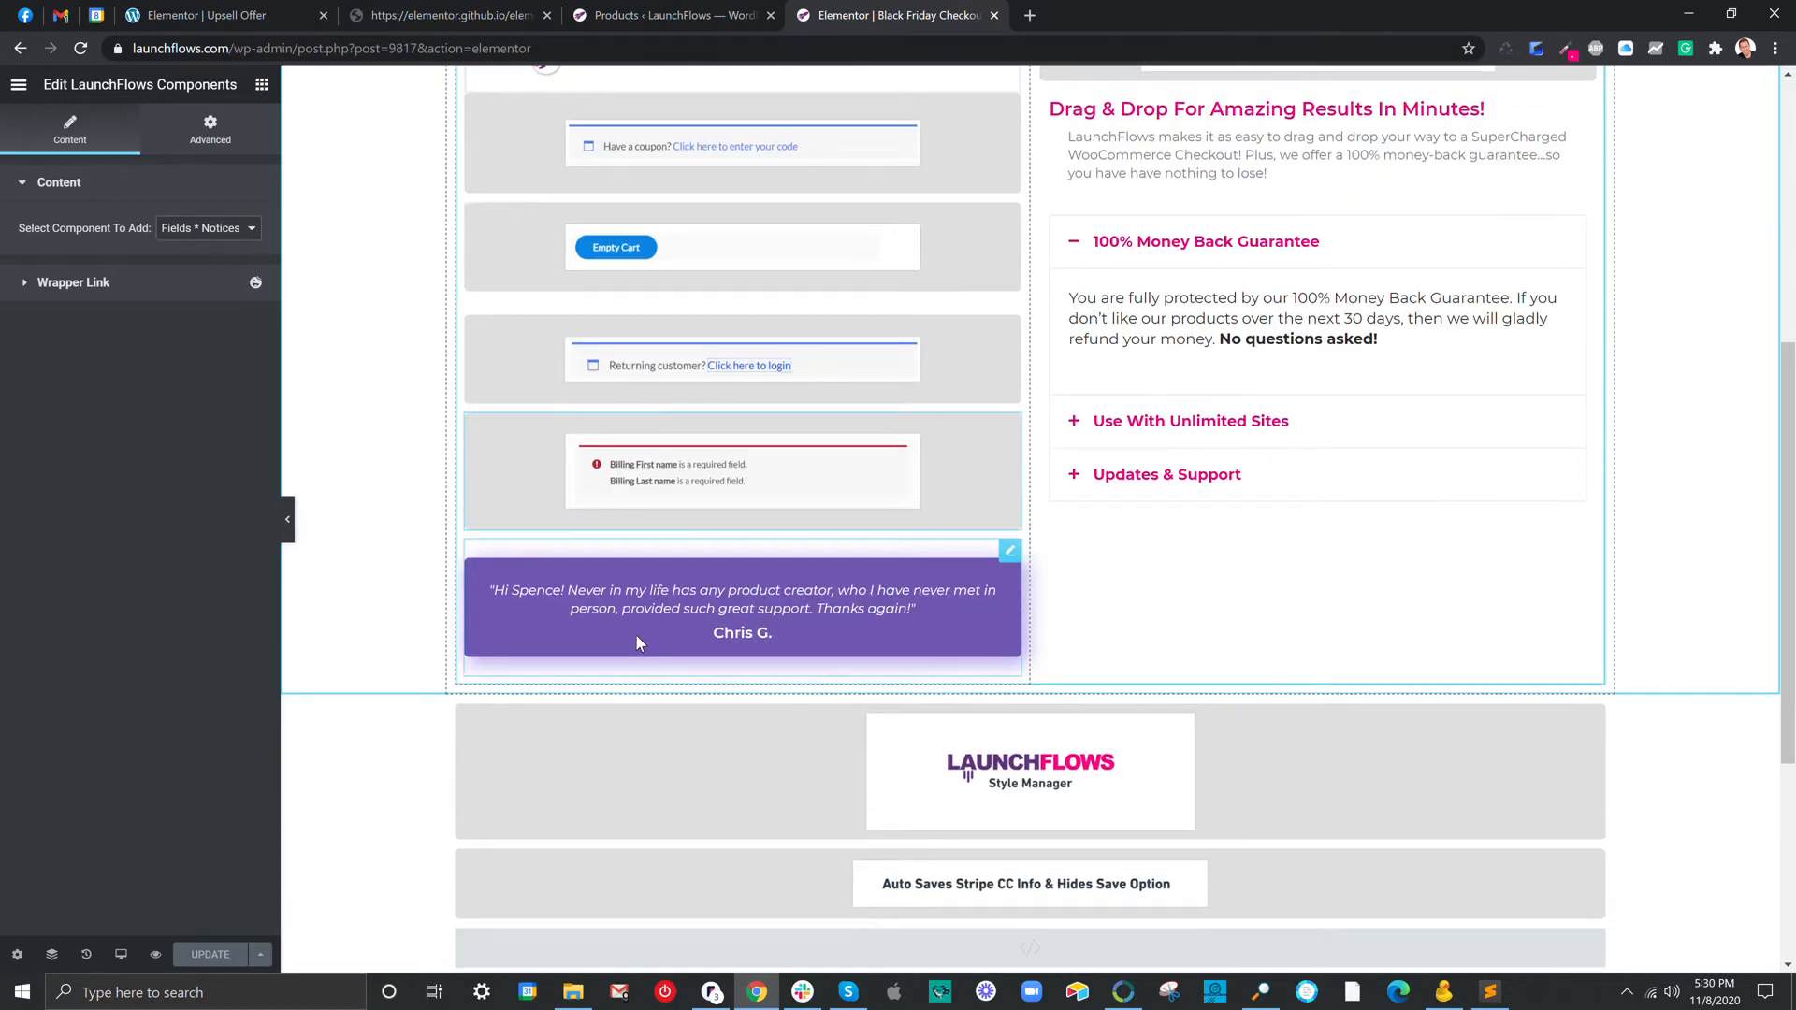
scroll(636, 636, "down", 3)
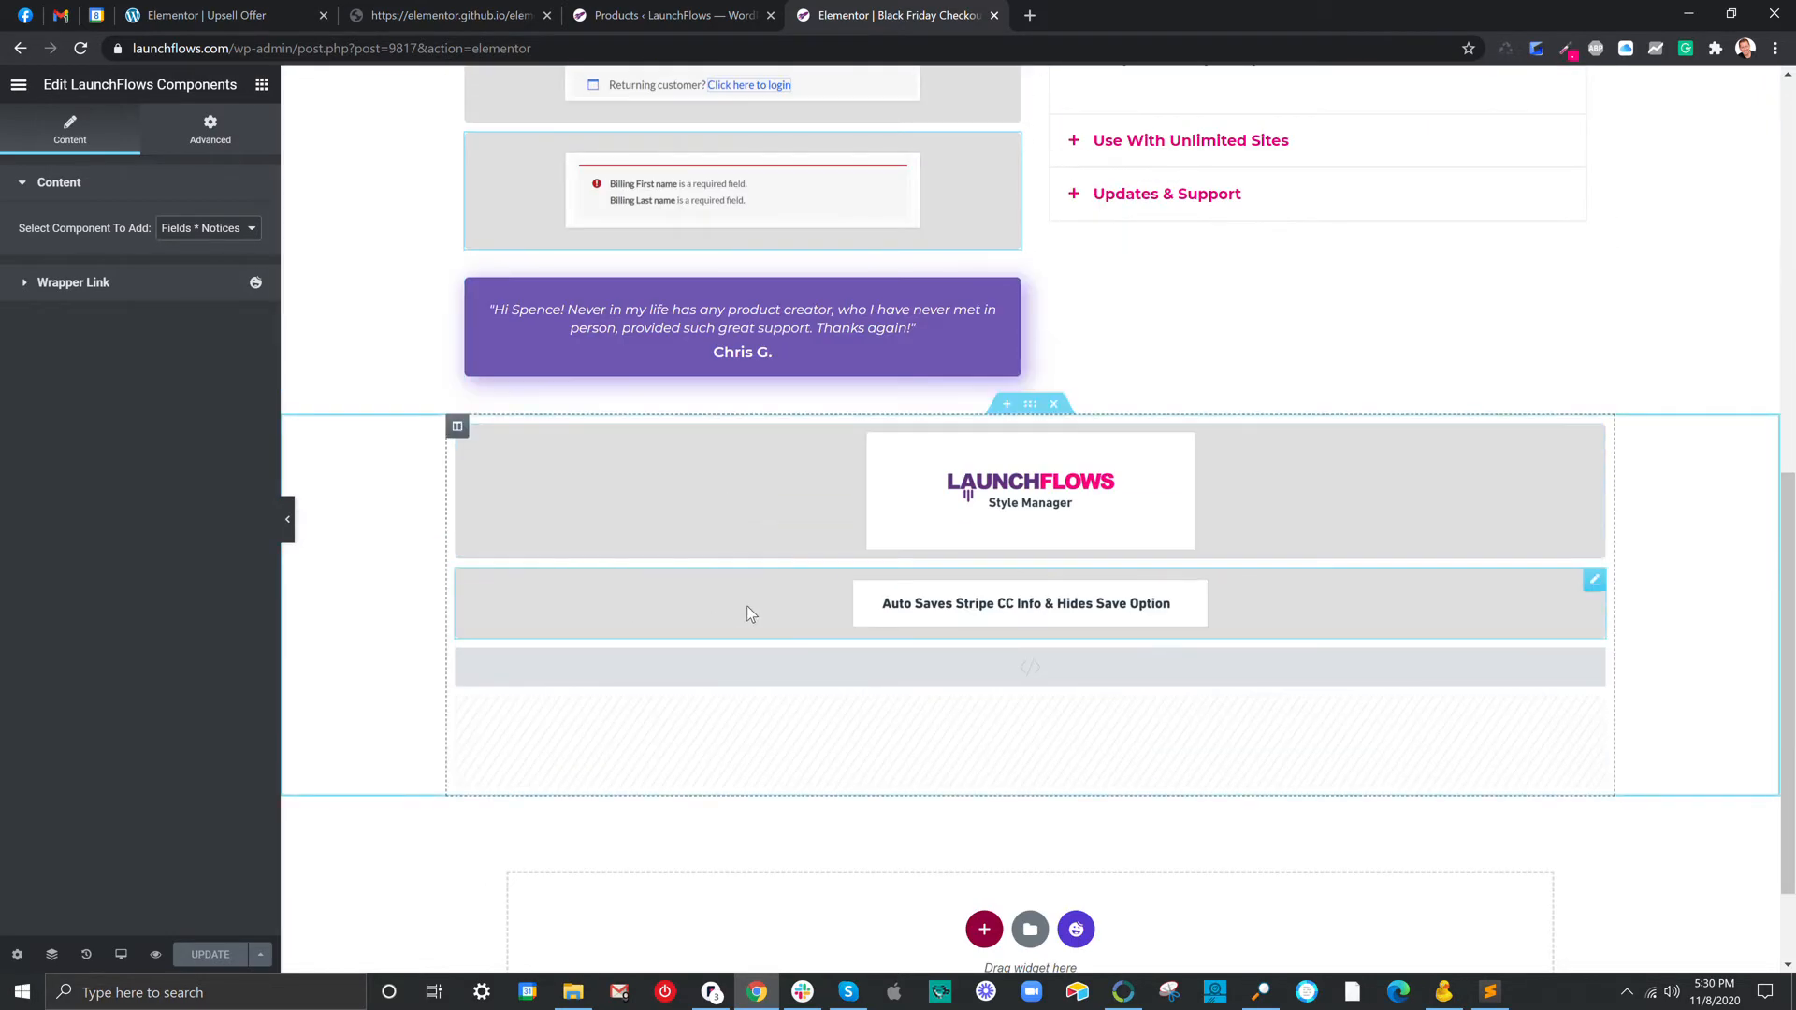
left_click(746, 608)
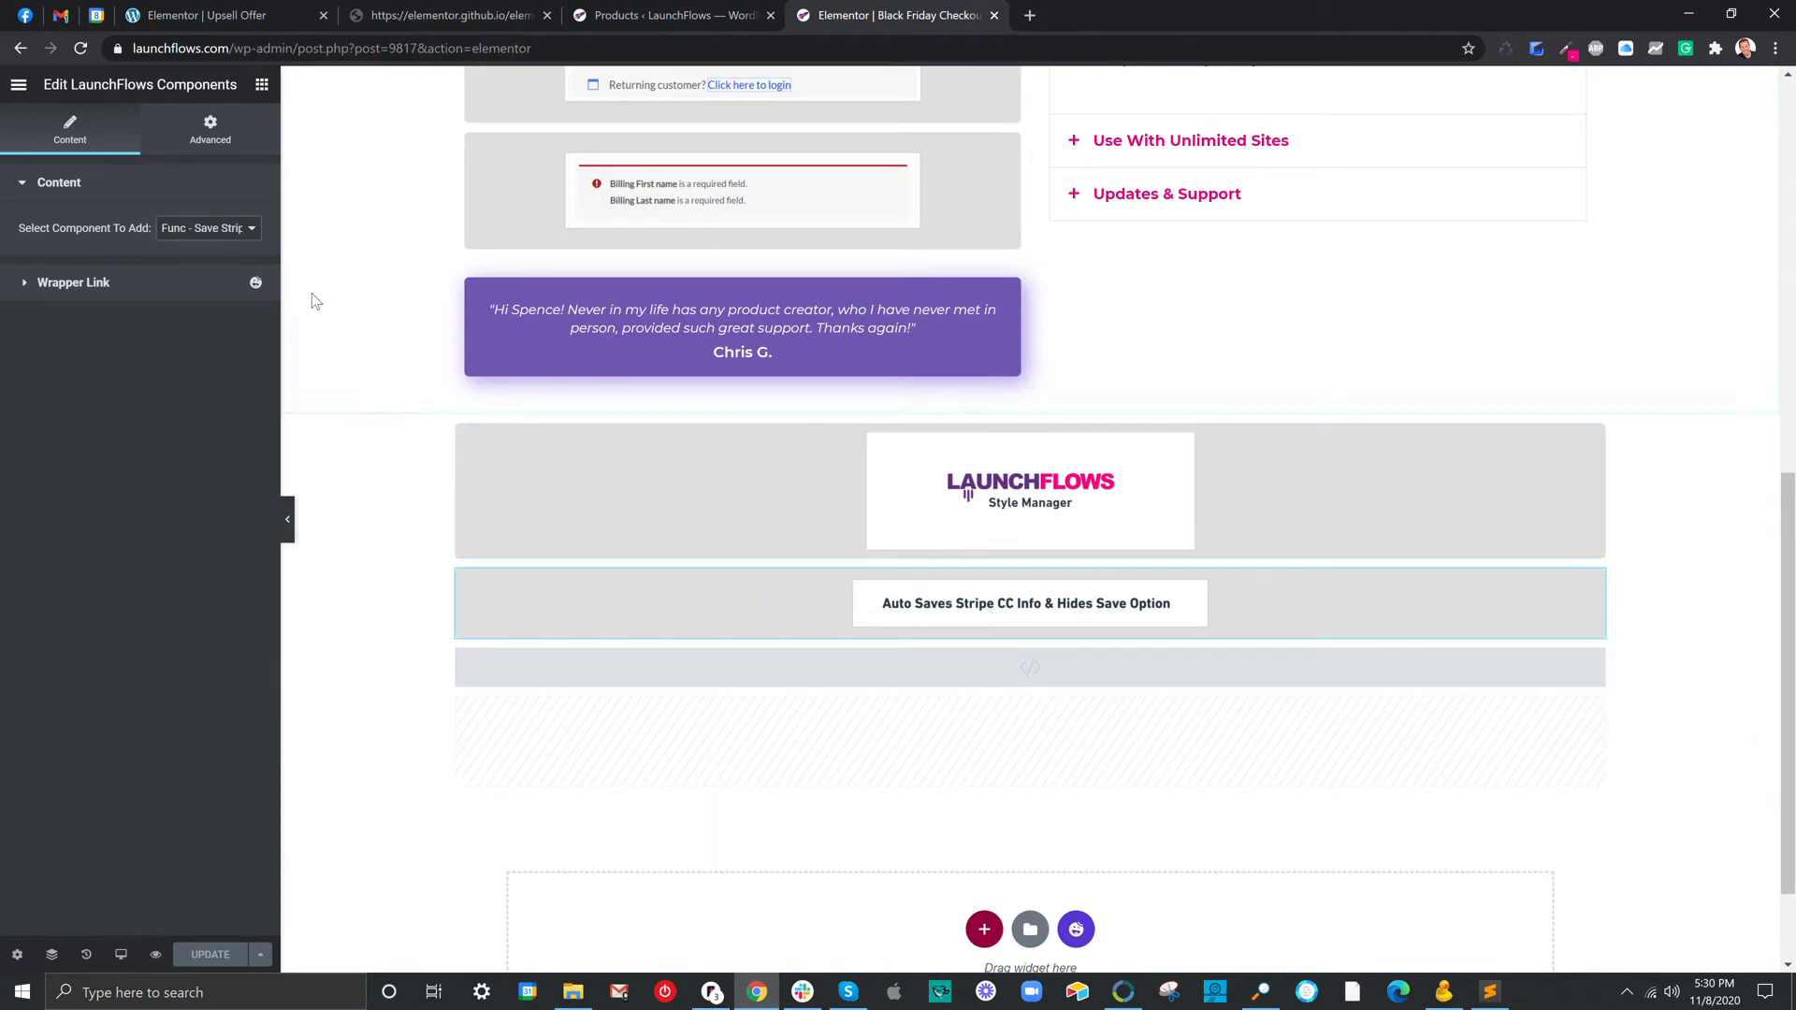
left_click(226, 233)
left_click(225, 232)
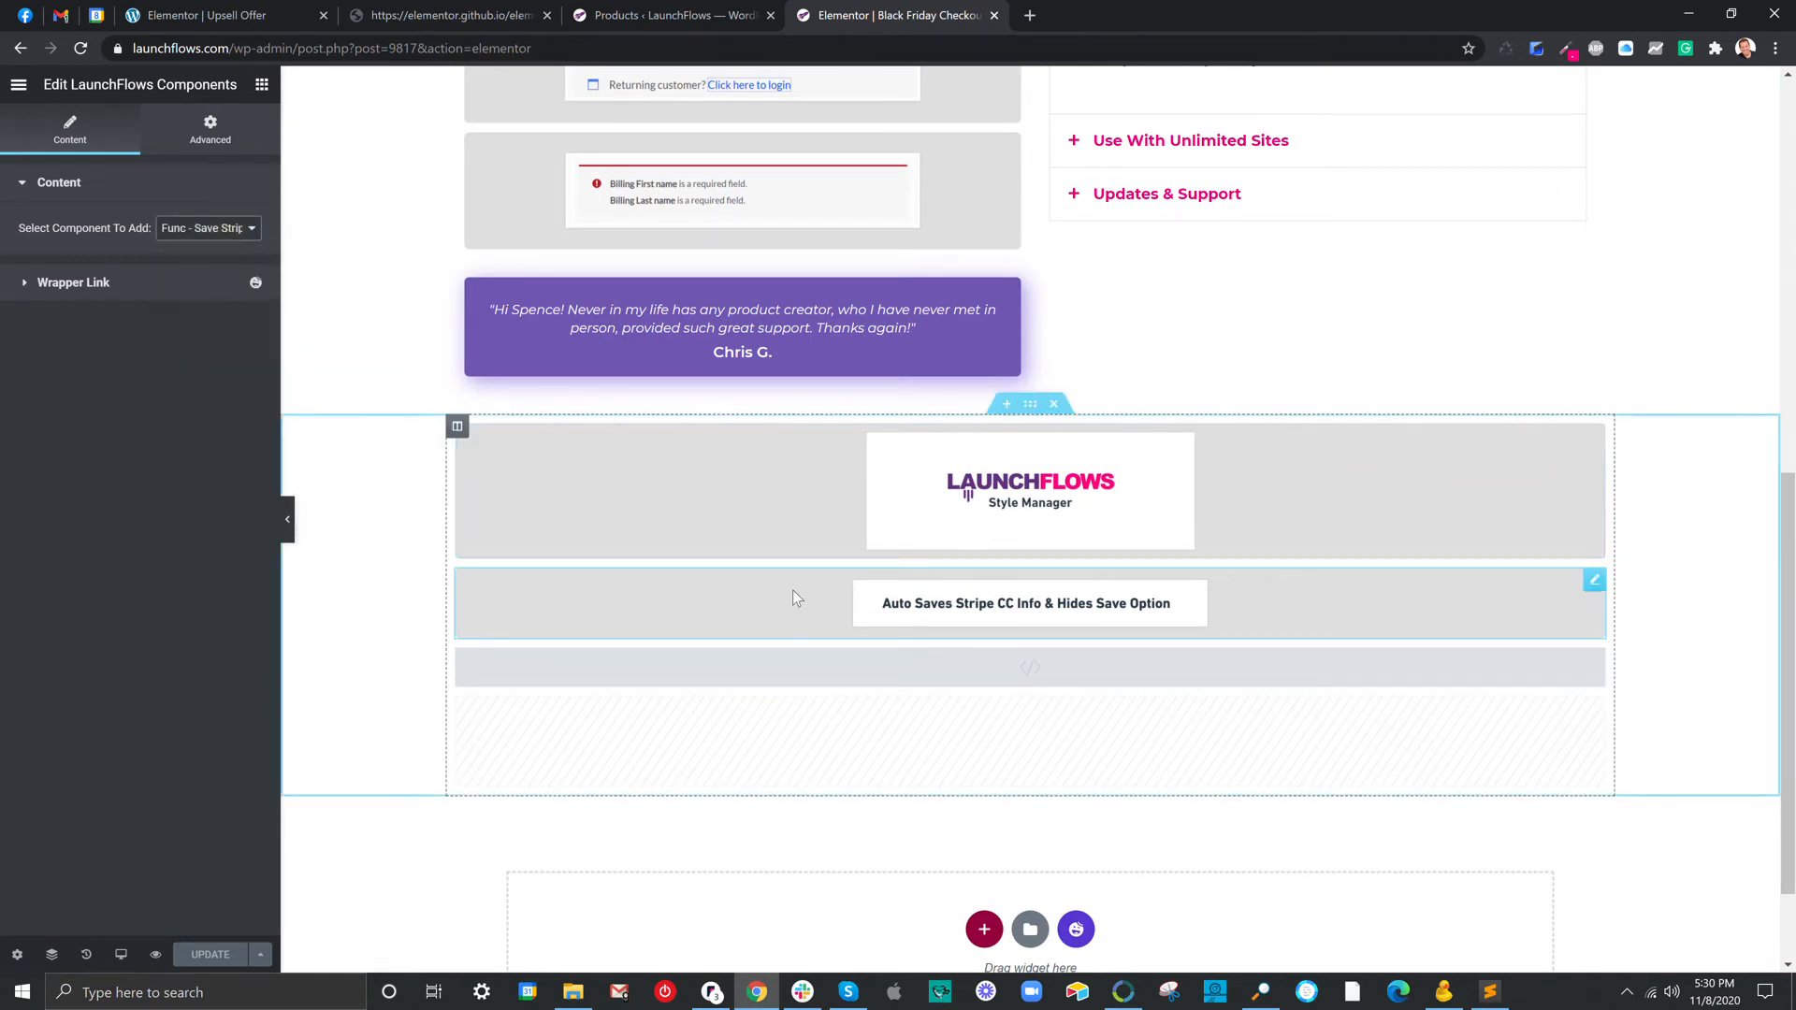
Inspect the LaunchFlows Style Manager's style settings, including Dynamic Bump and the Order Review option for displaying the remove product link.
left_click(810, 509)
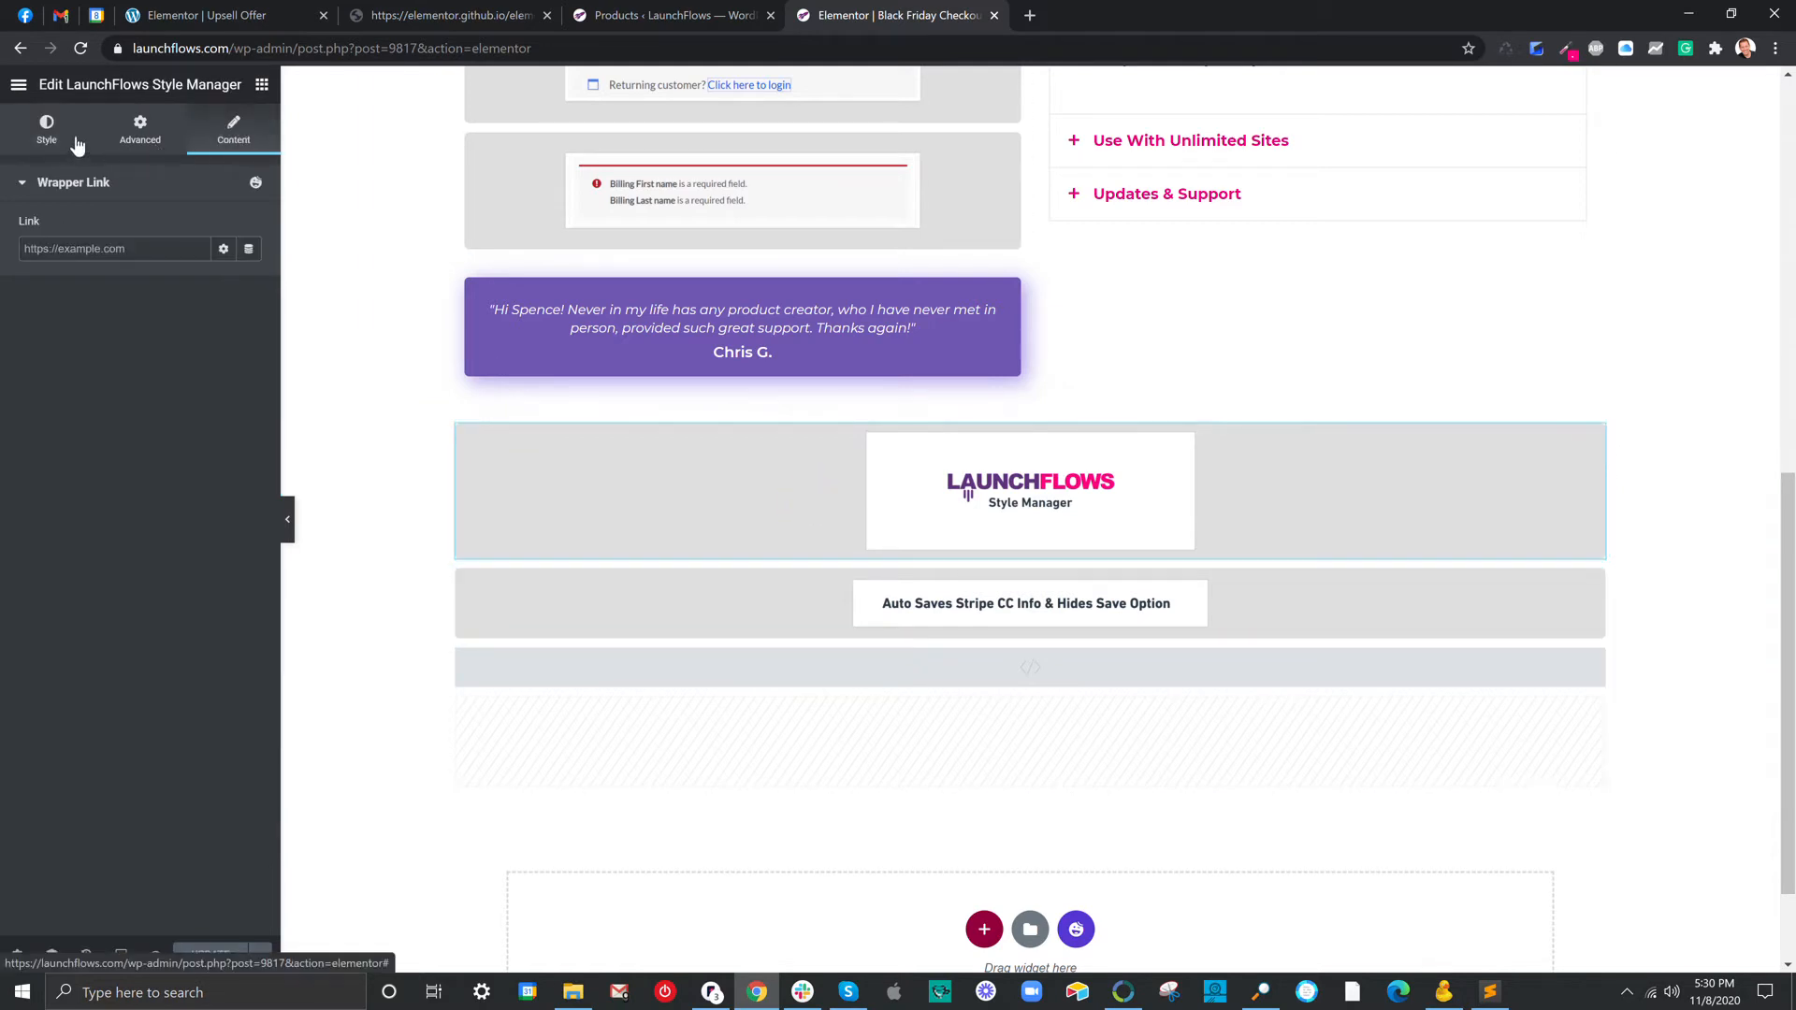
left_click(46, 127)
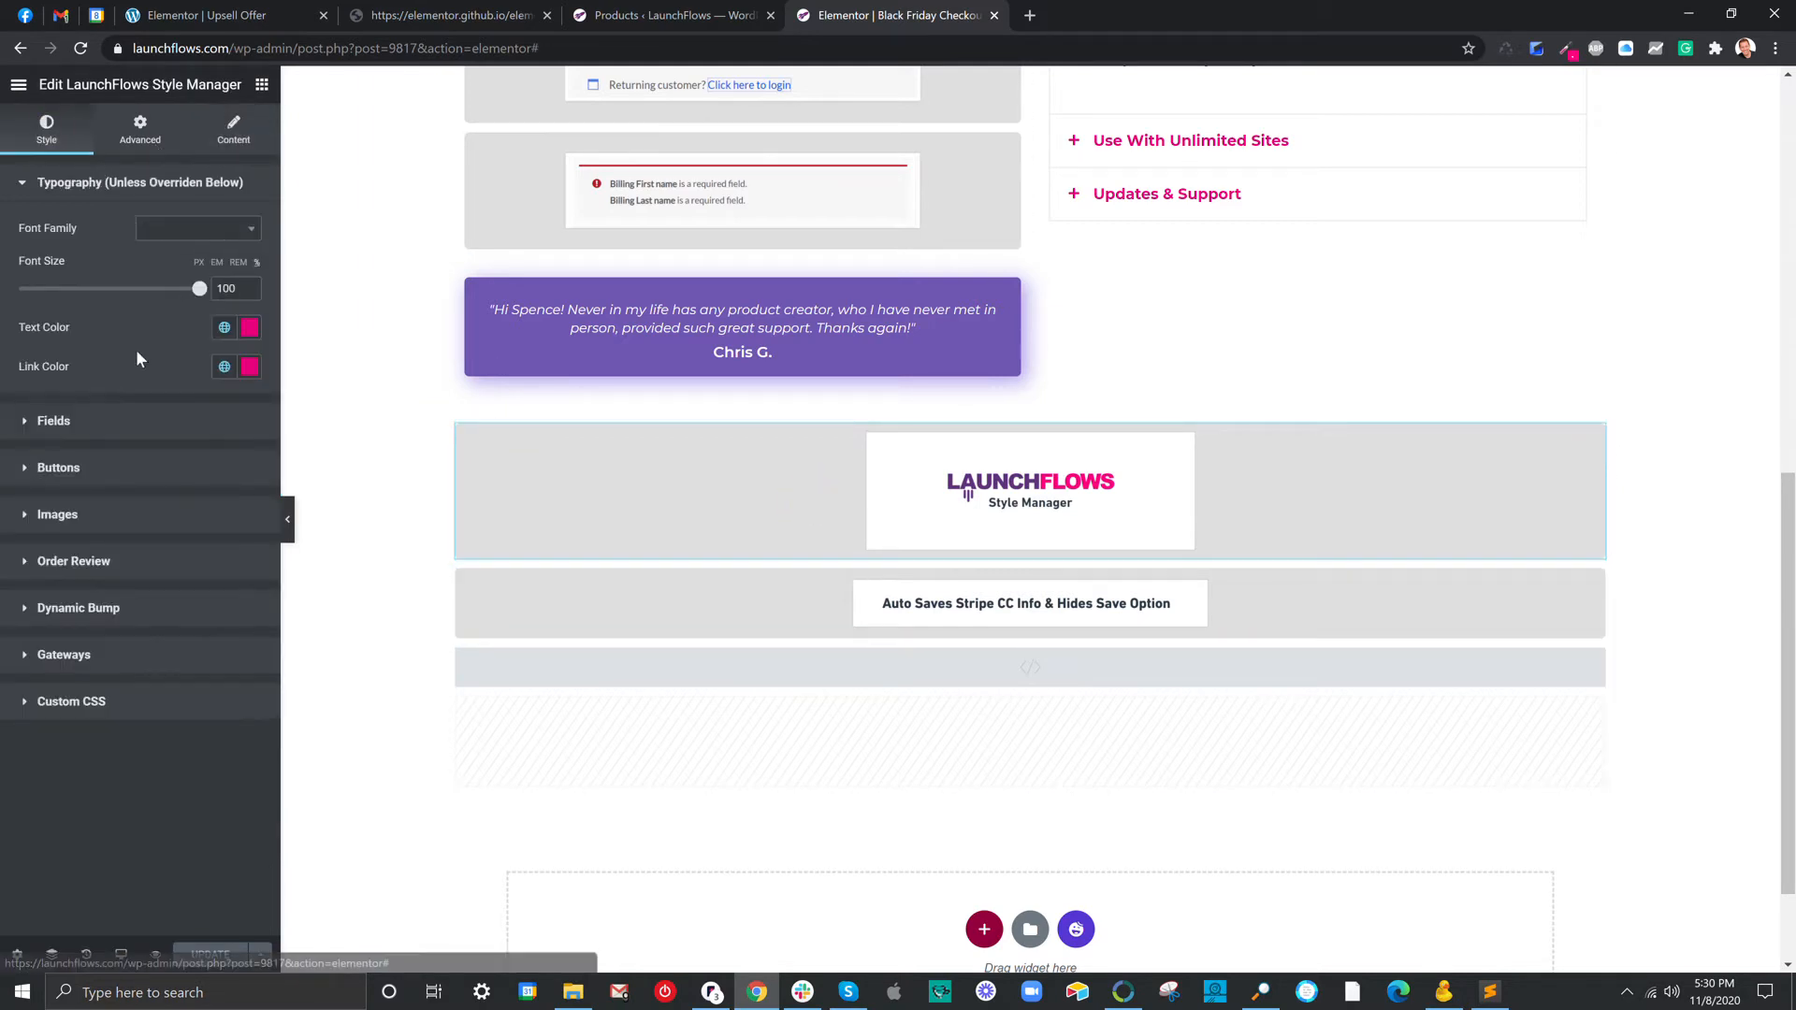
left_click(90, 610)
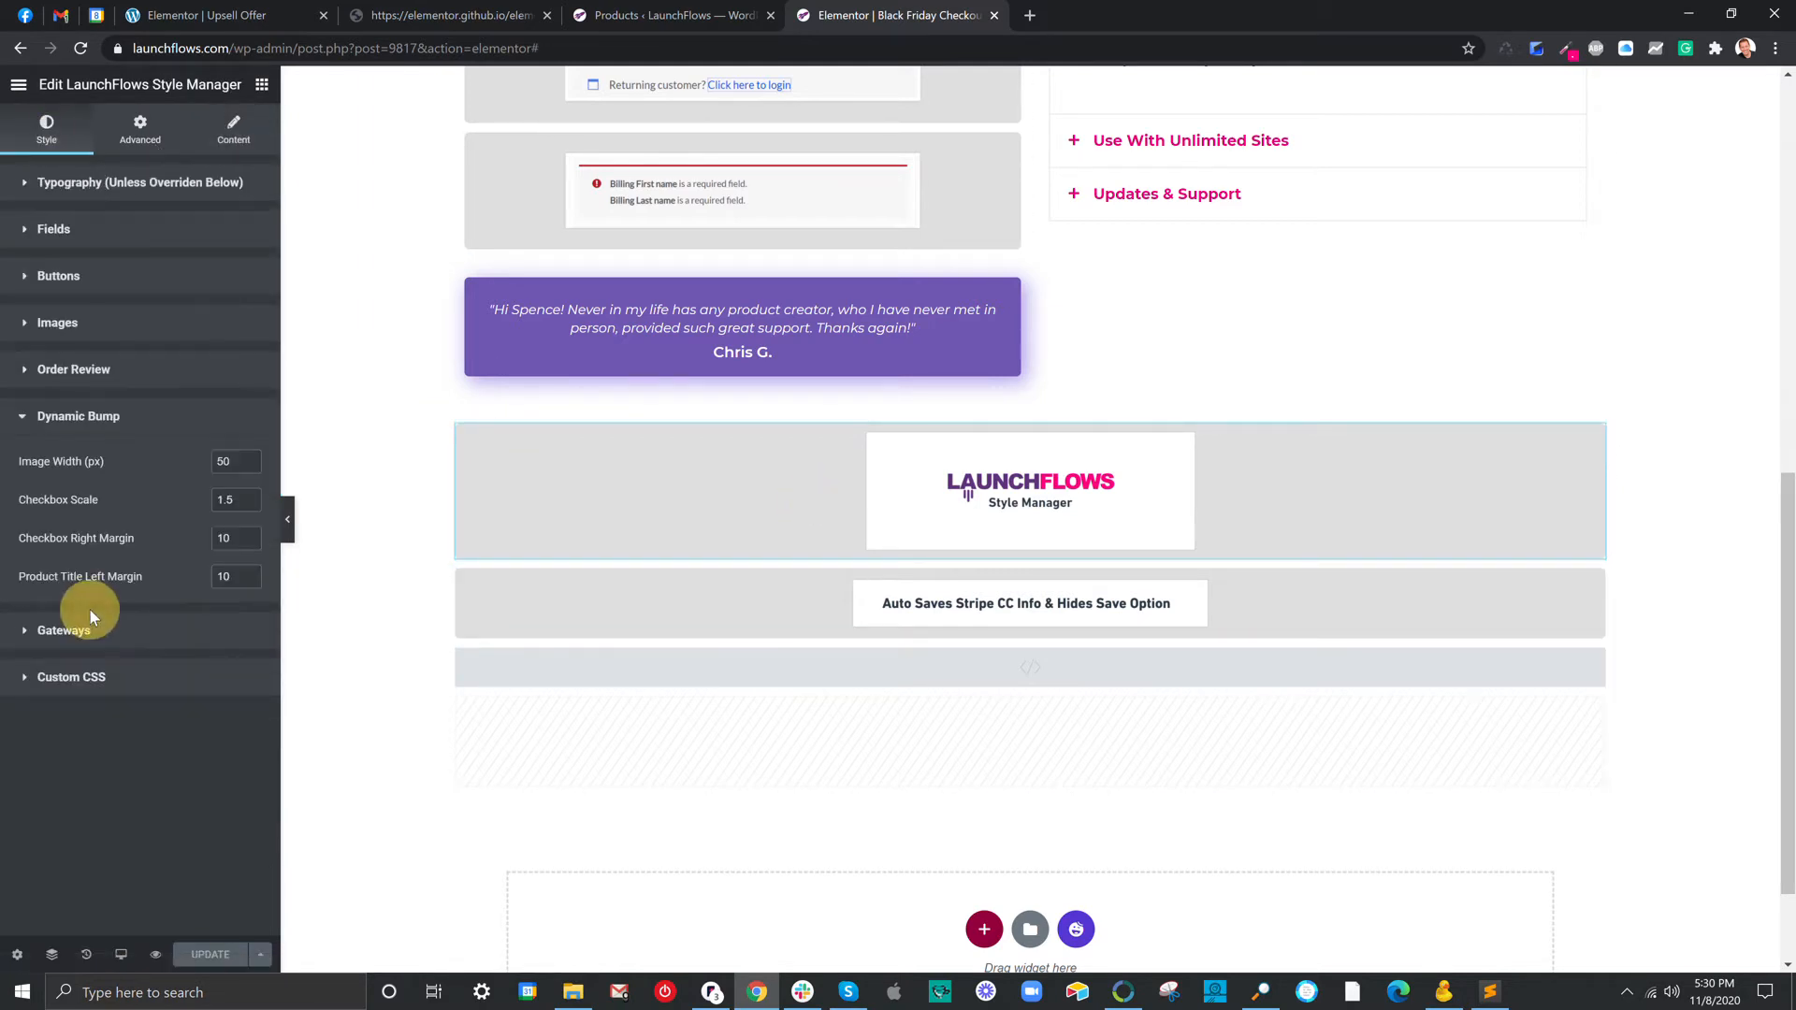
left_click(101, 371)
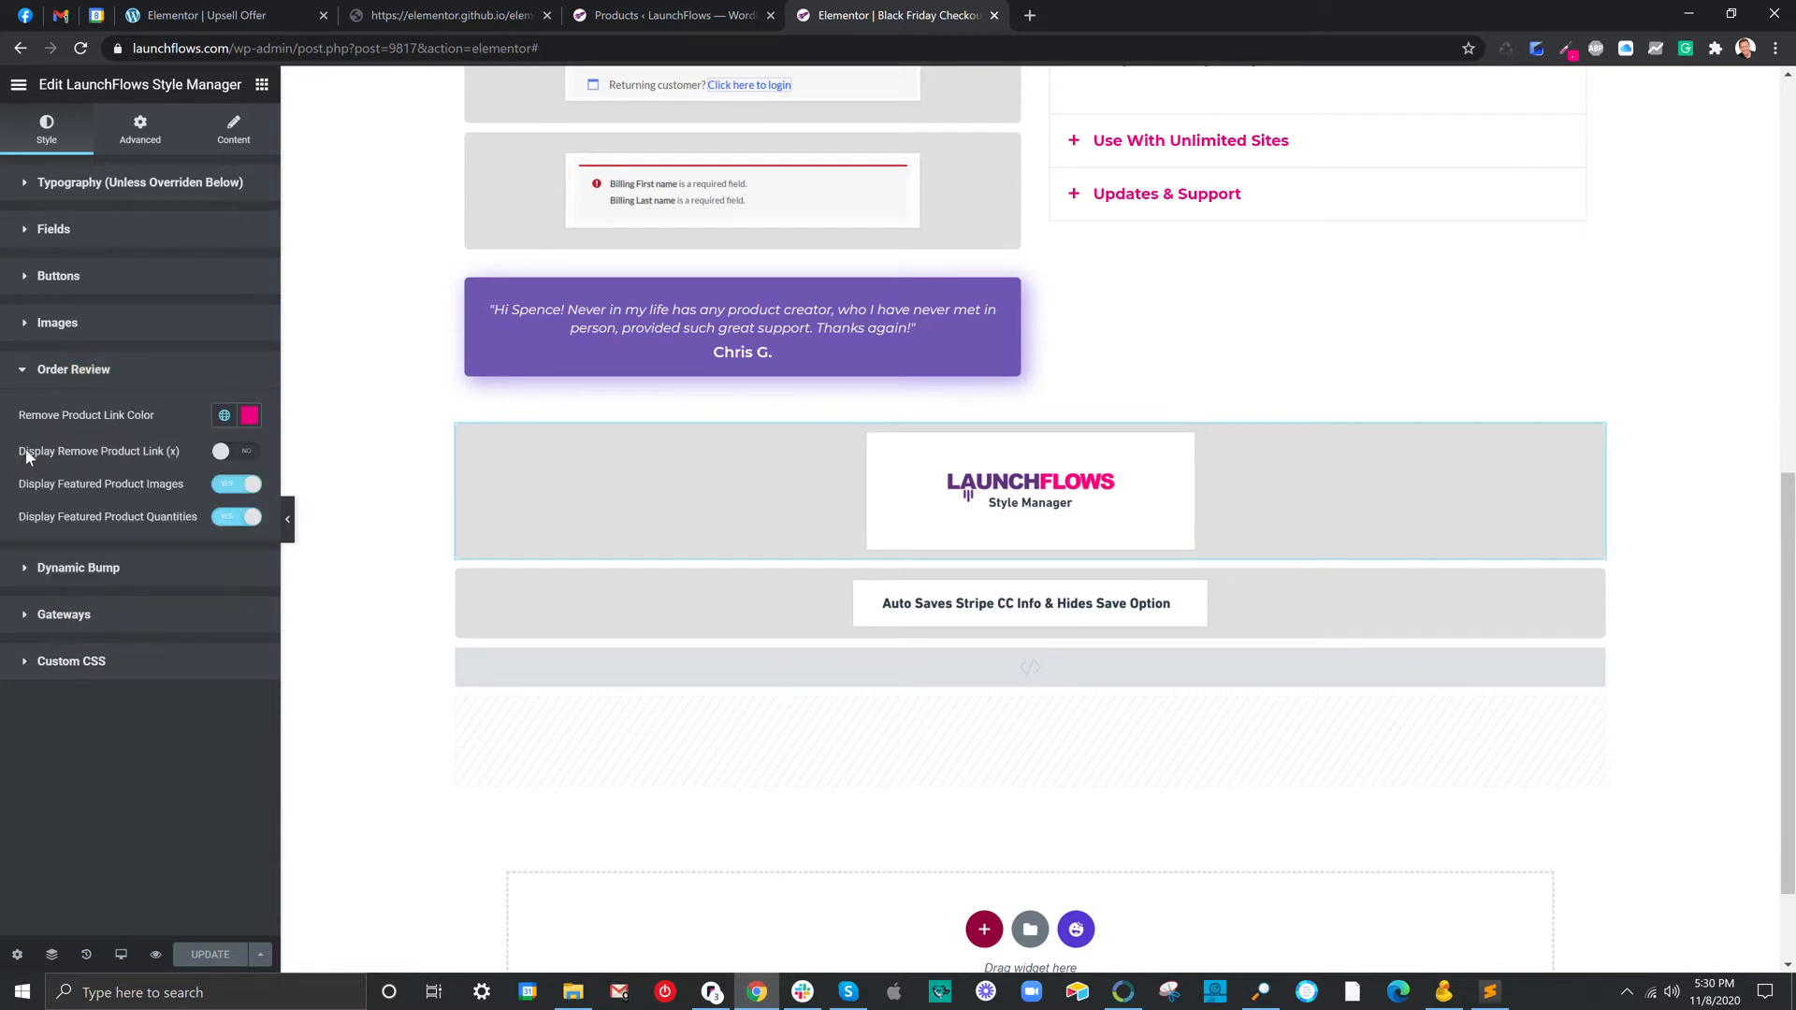
left_click_drag(27, 456, 178, 458)
scroll(760, 372, "up", 6)
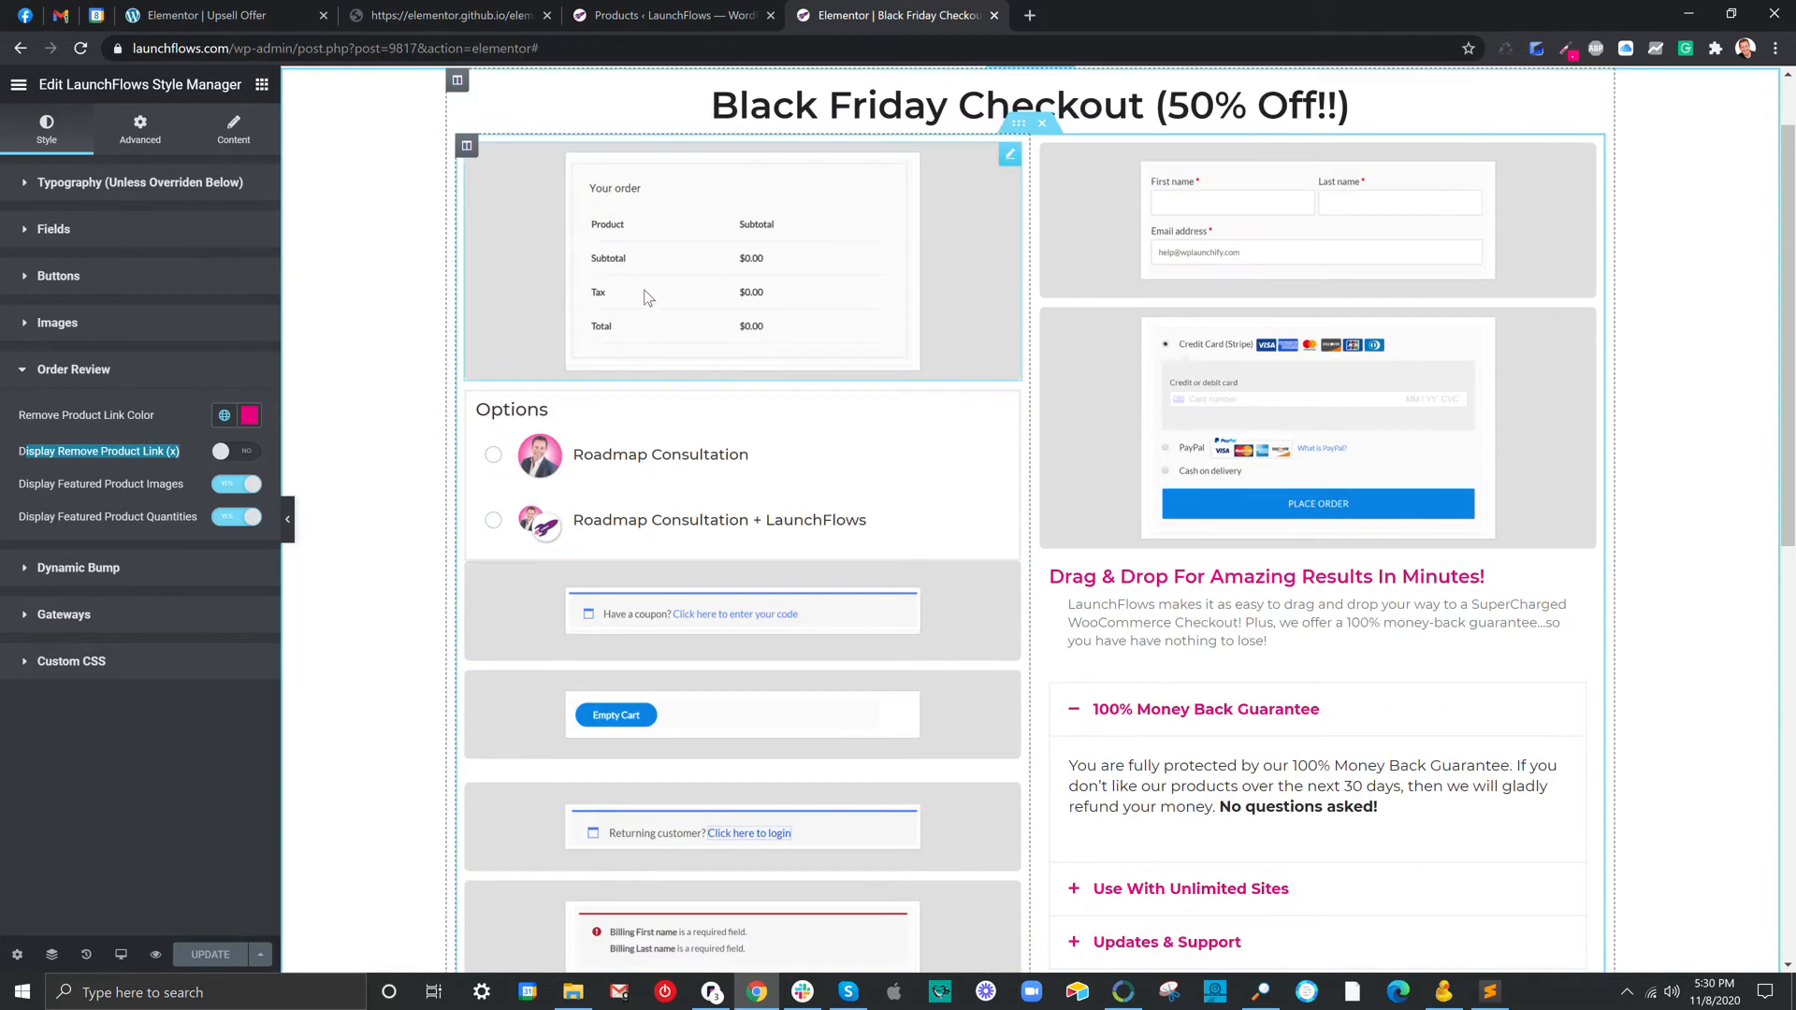
scroll(636, 290, "up", 2)
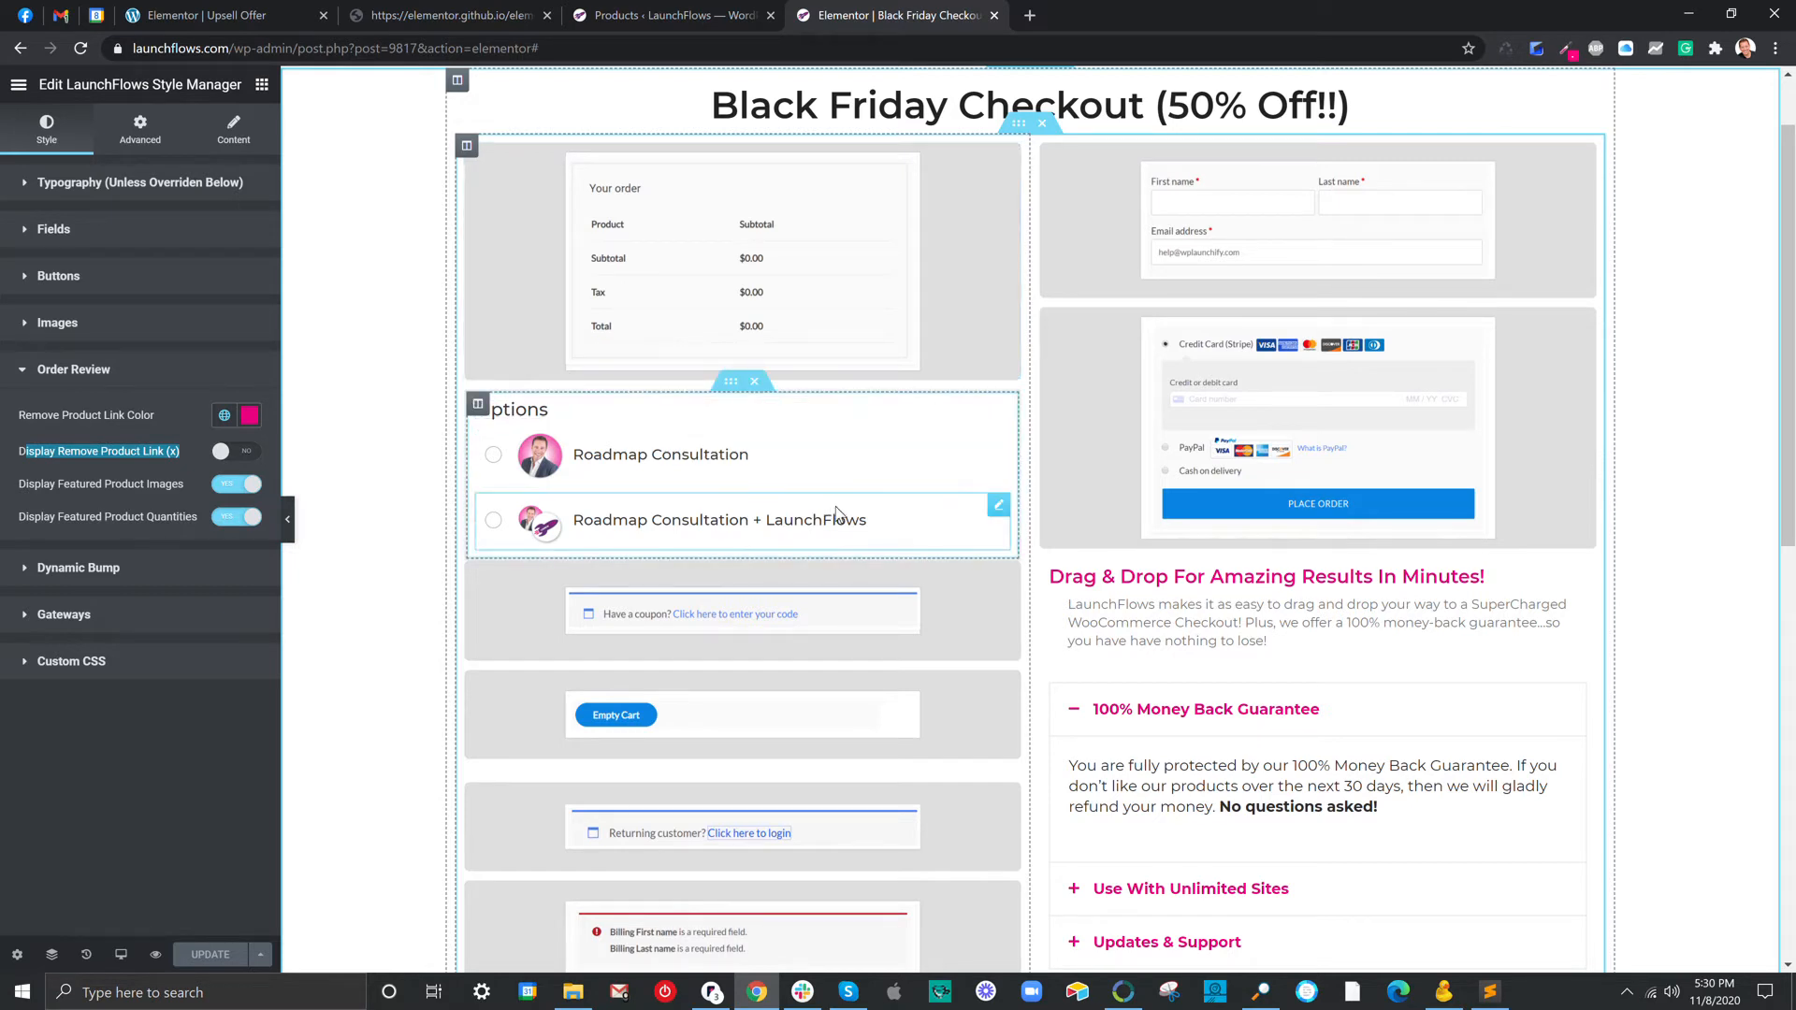
Inspect the Roadmap Consultation bump's product ID and try its checkbox style as a square, restoring the circle style.
left_click(844, 452)
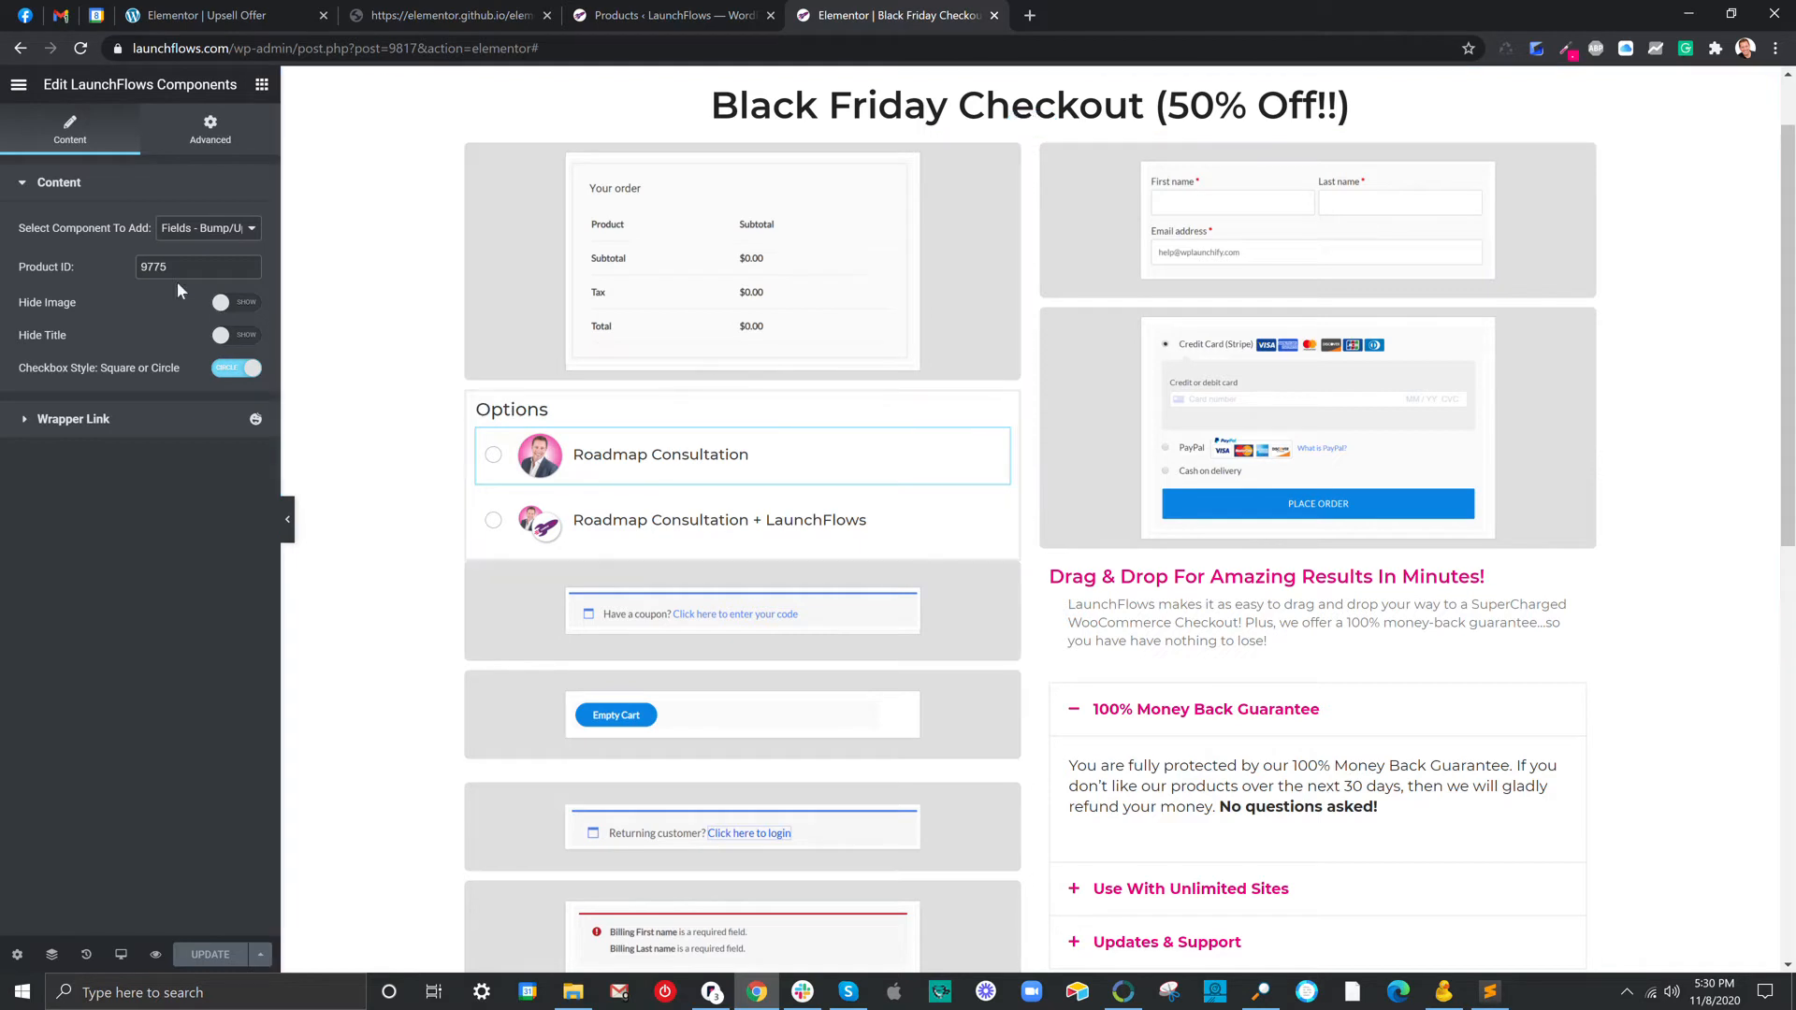
left_click_drag(175, 268, 120, 273)
left_click_drag(99, 367, 251, 374)
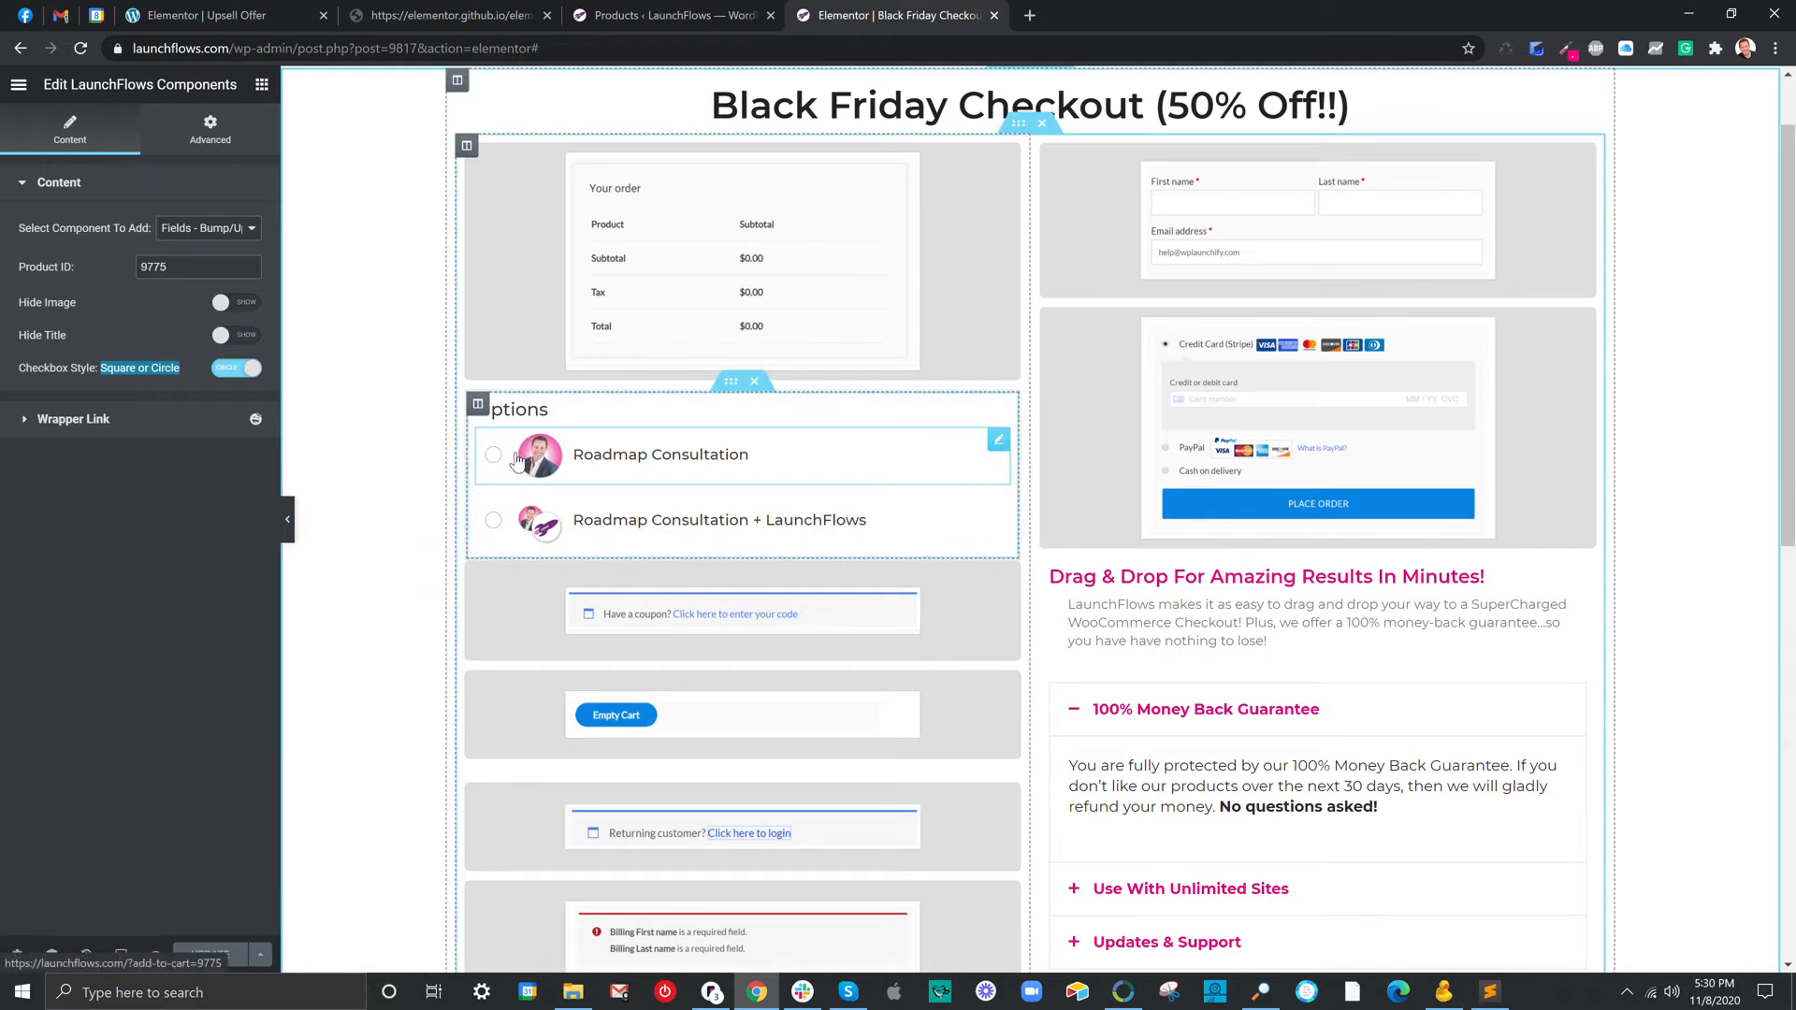
left_click(245, 372)
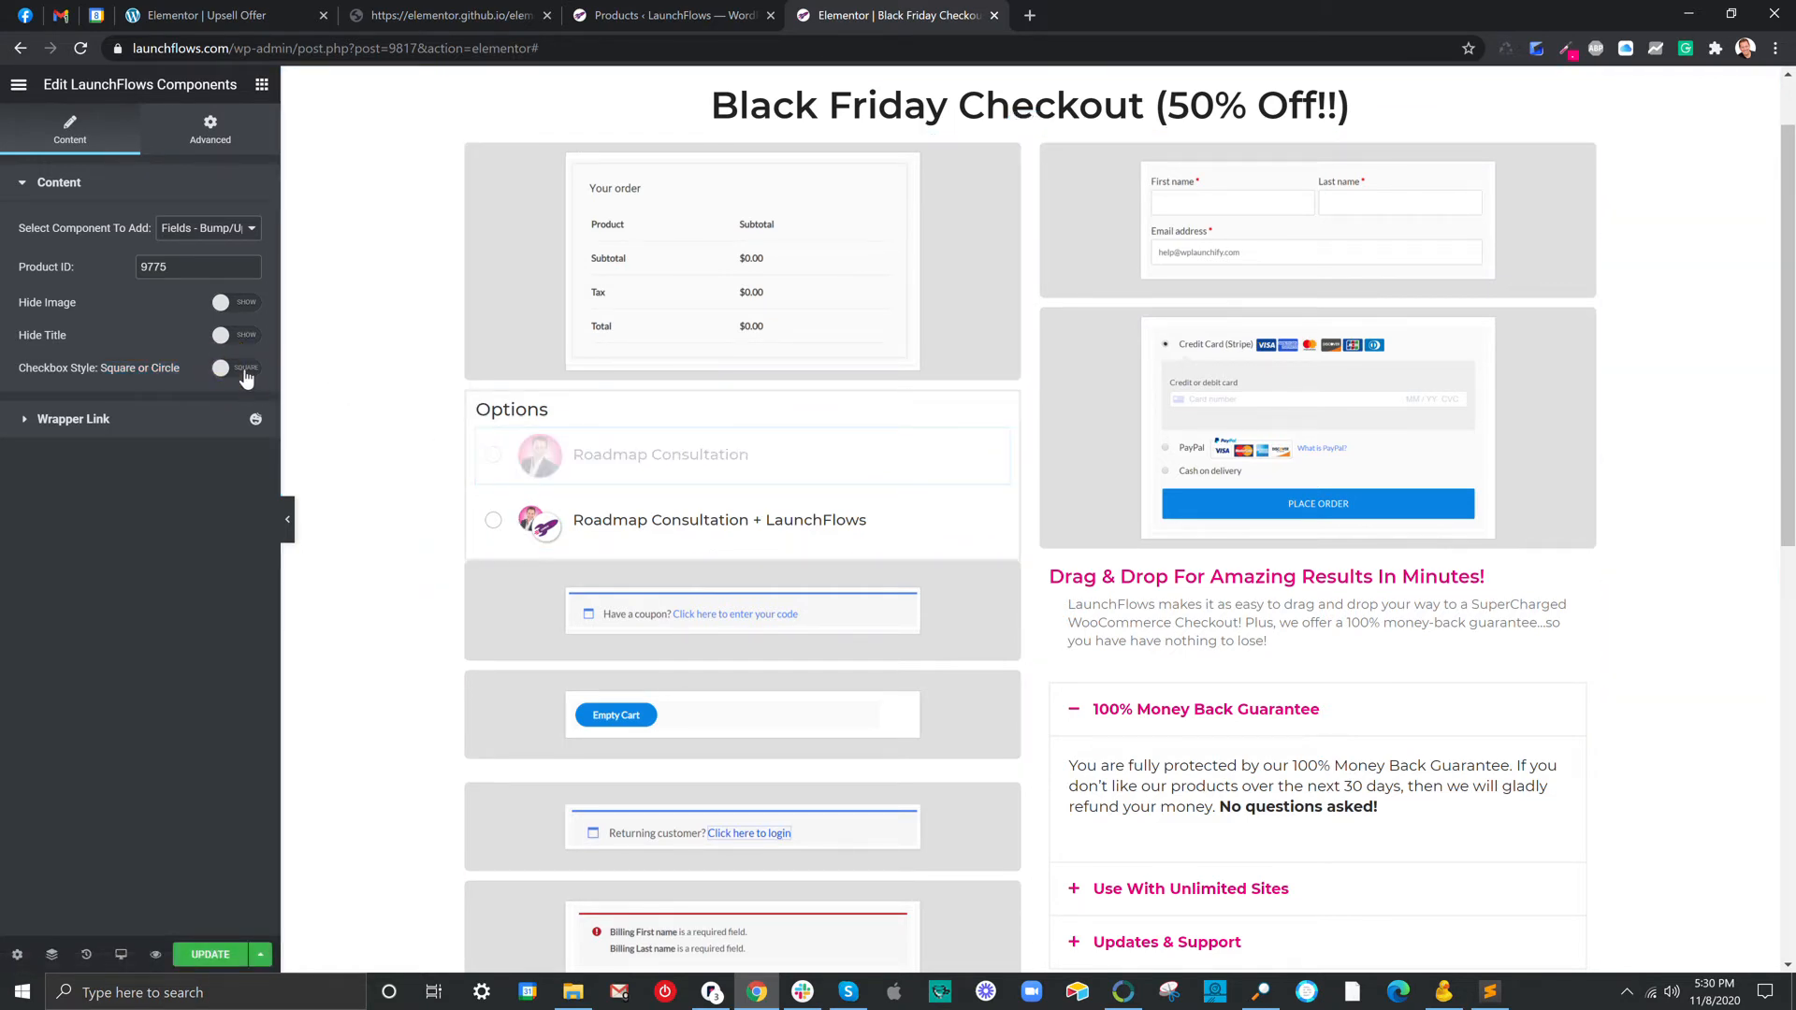
left_click(245, 371)
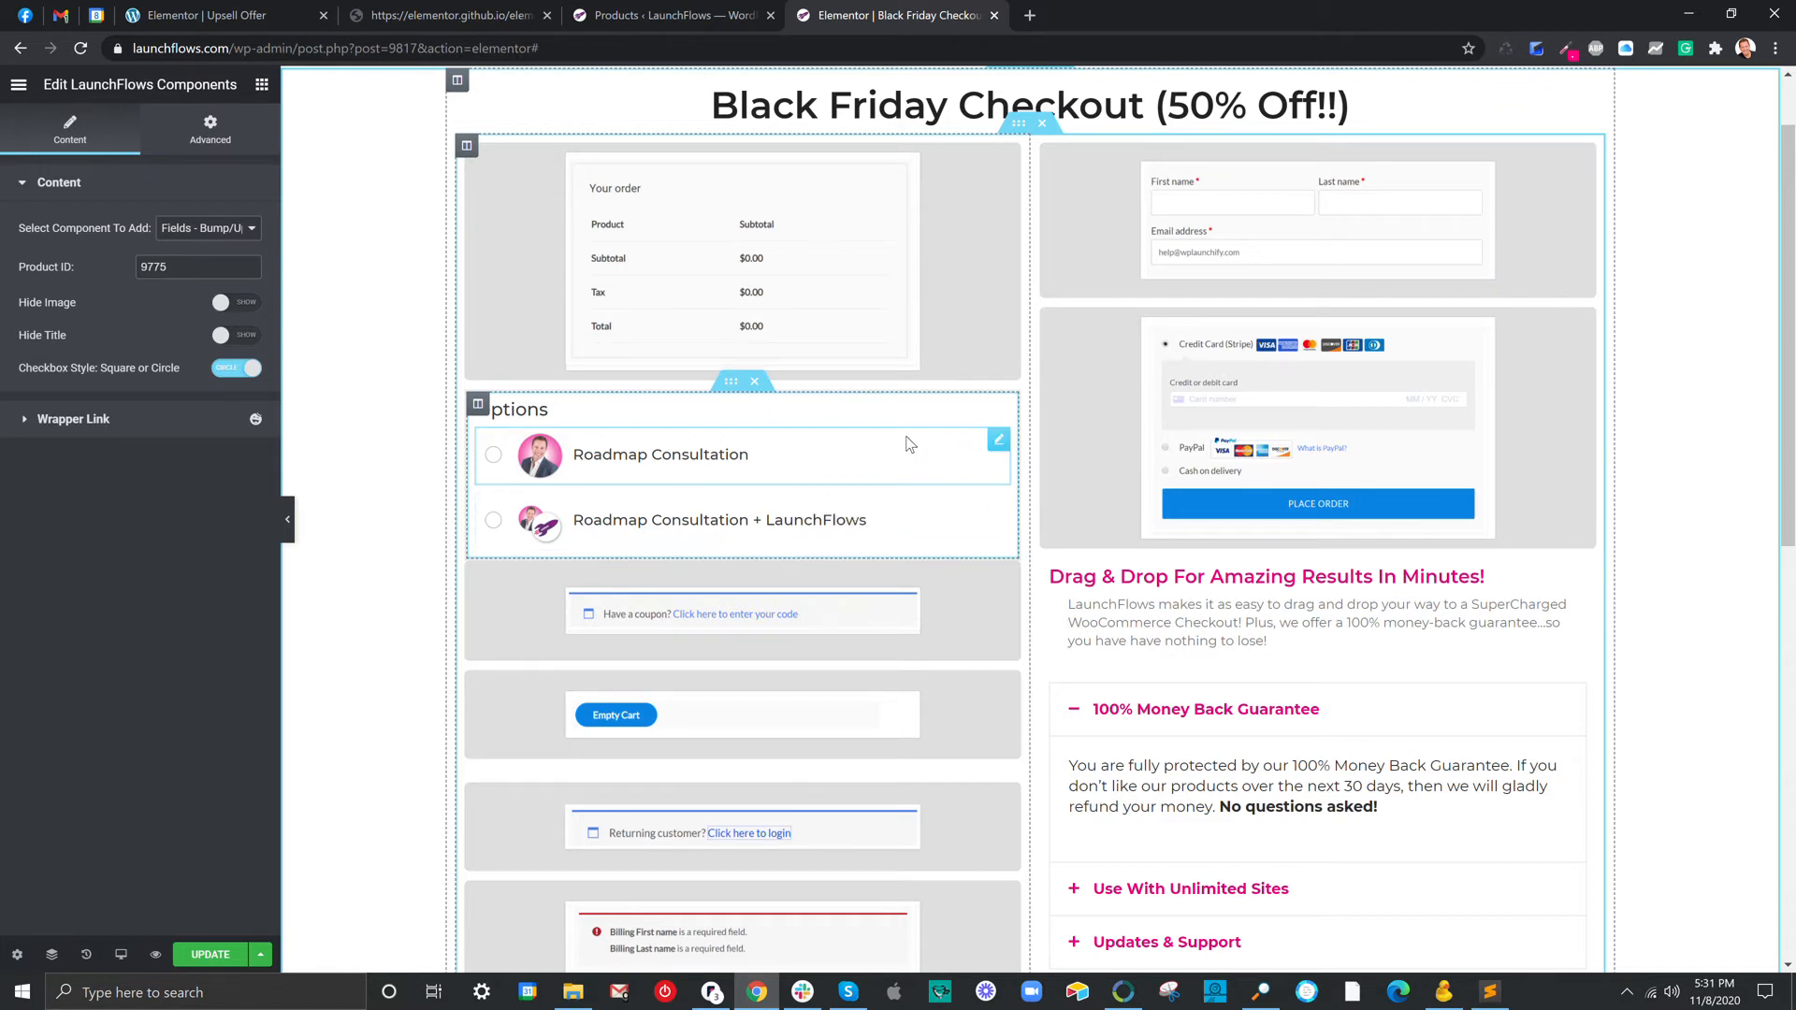
Switch to the WooCommerce Products list and compare the prices of LaunchFlows Annual Membership and Roadmap Consultation.
left_click(666, 16)
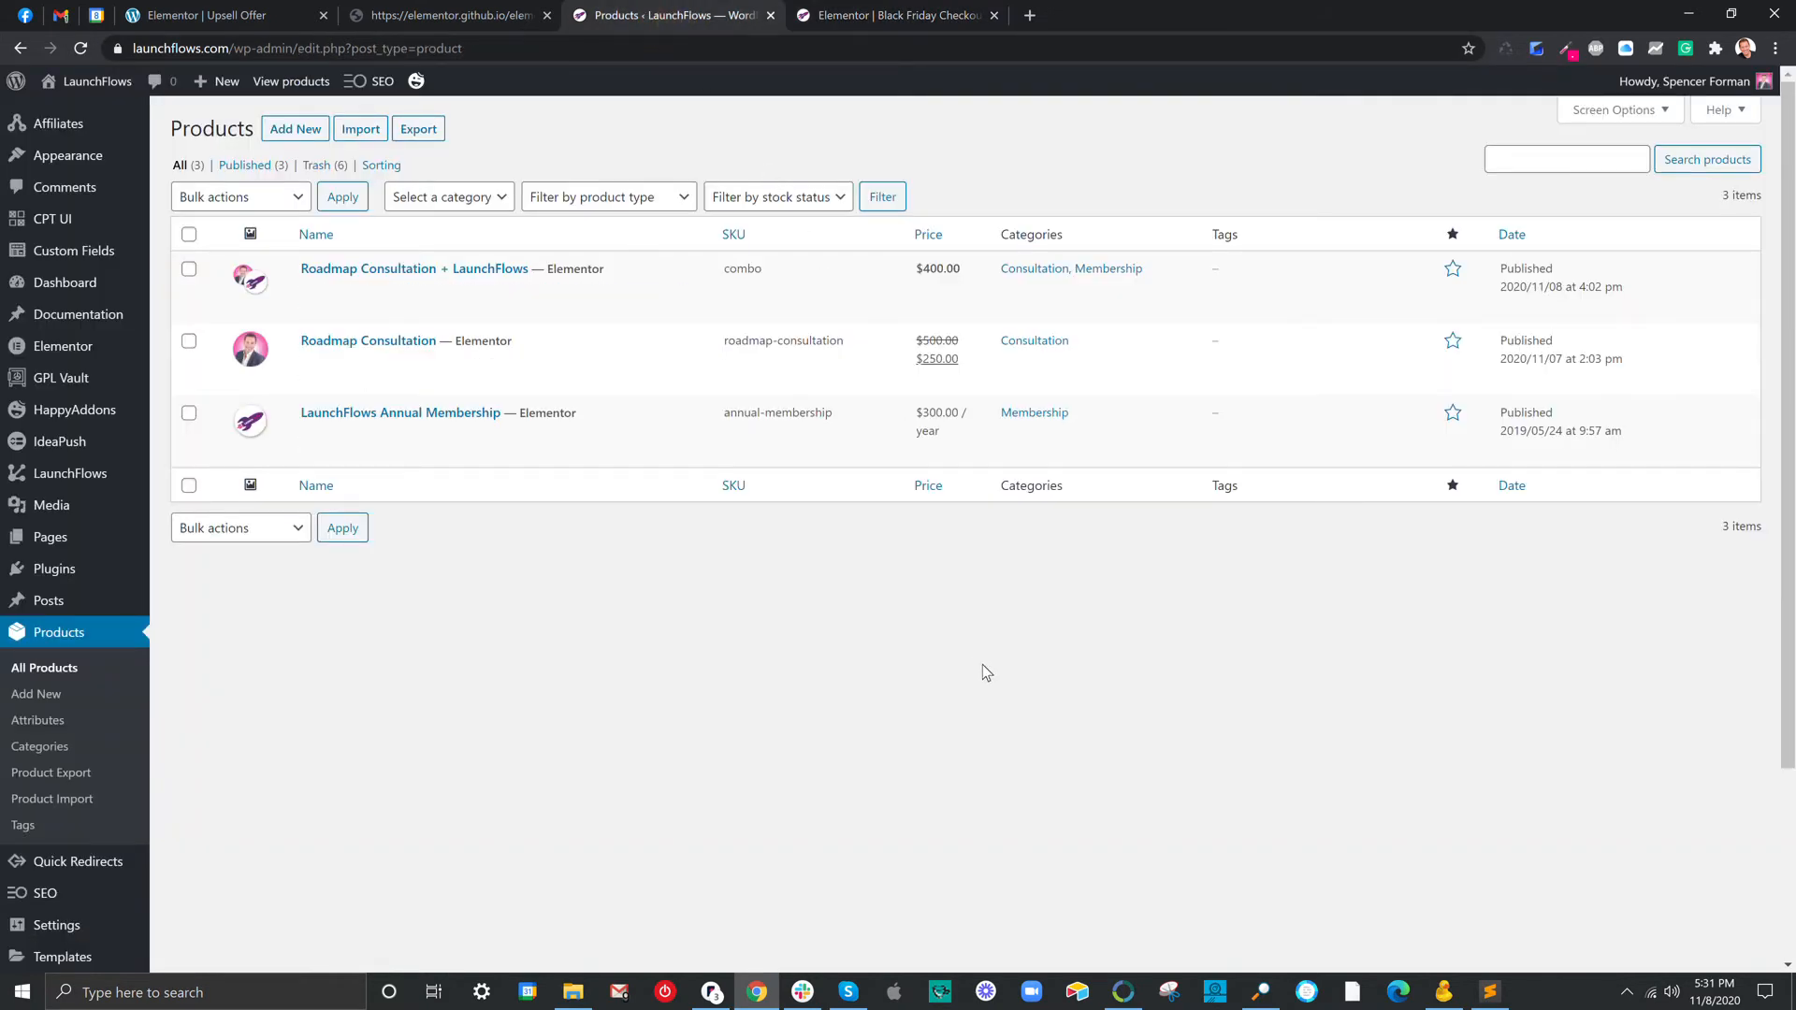
mouse_move(441, 412)
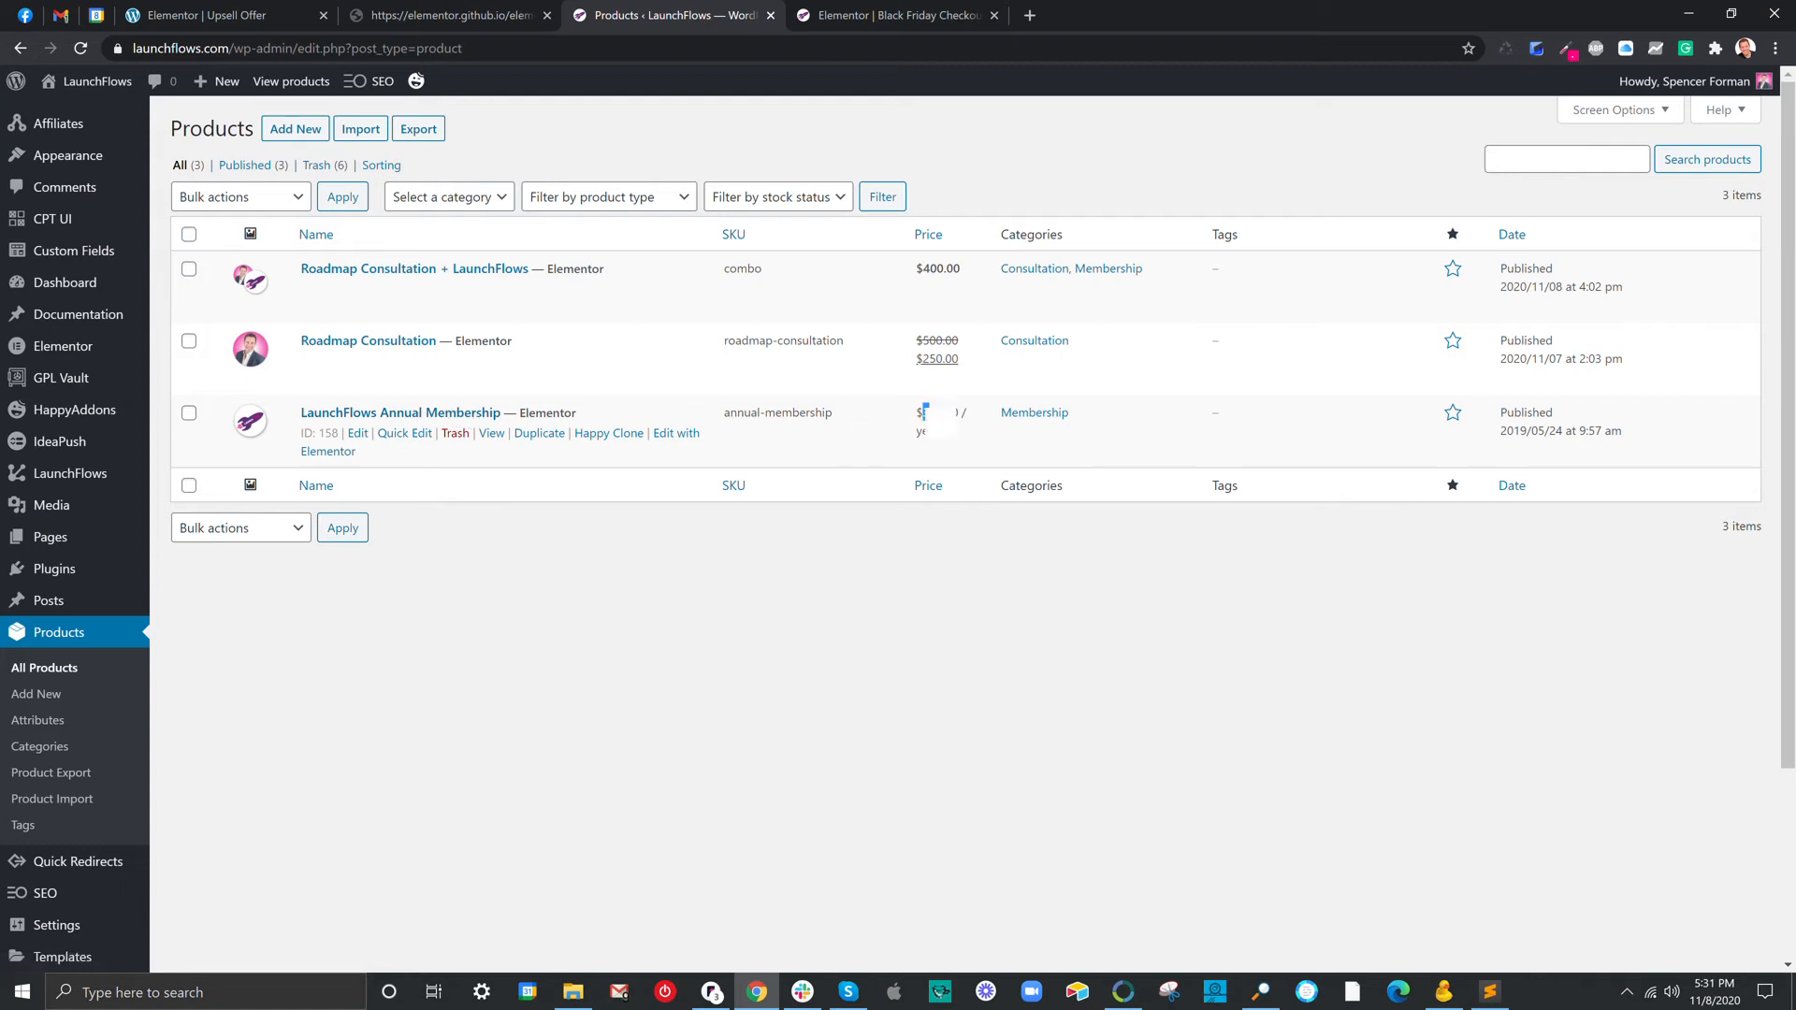
left_click_drag(922, 413, 975, 423)
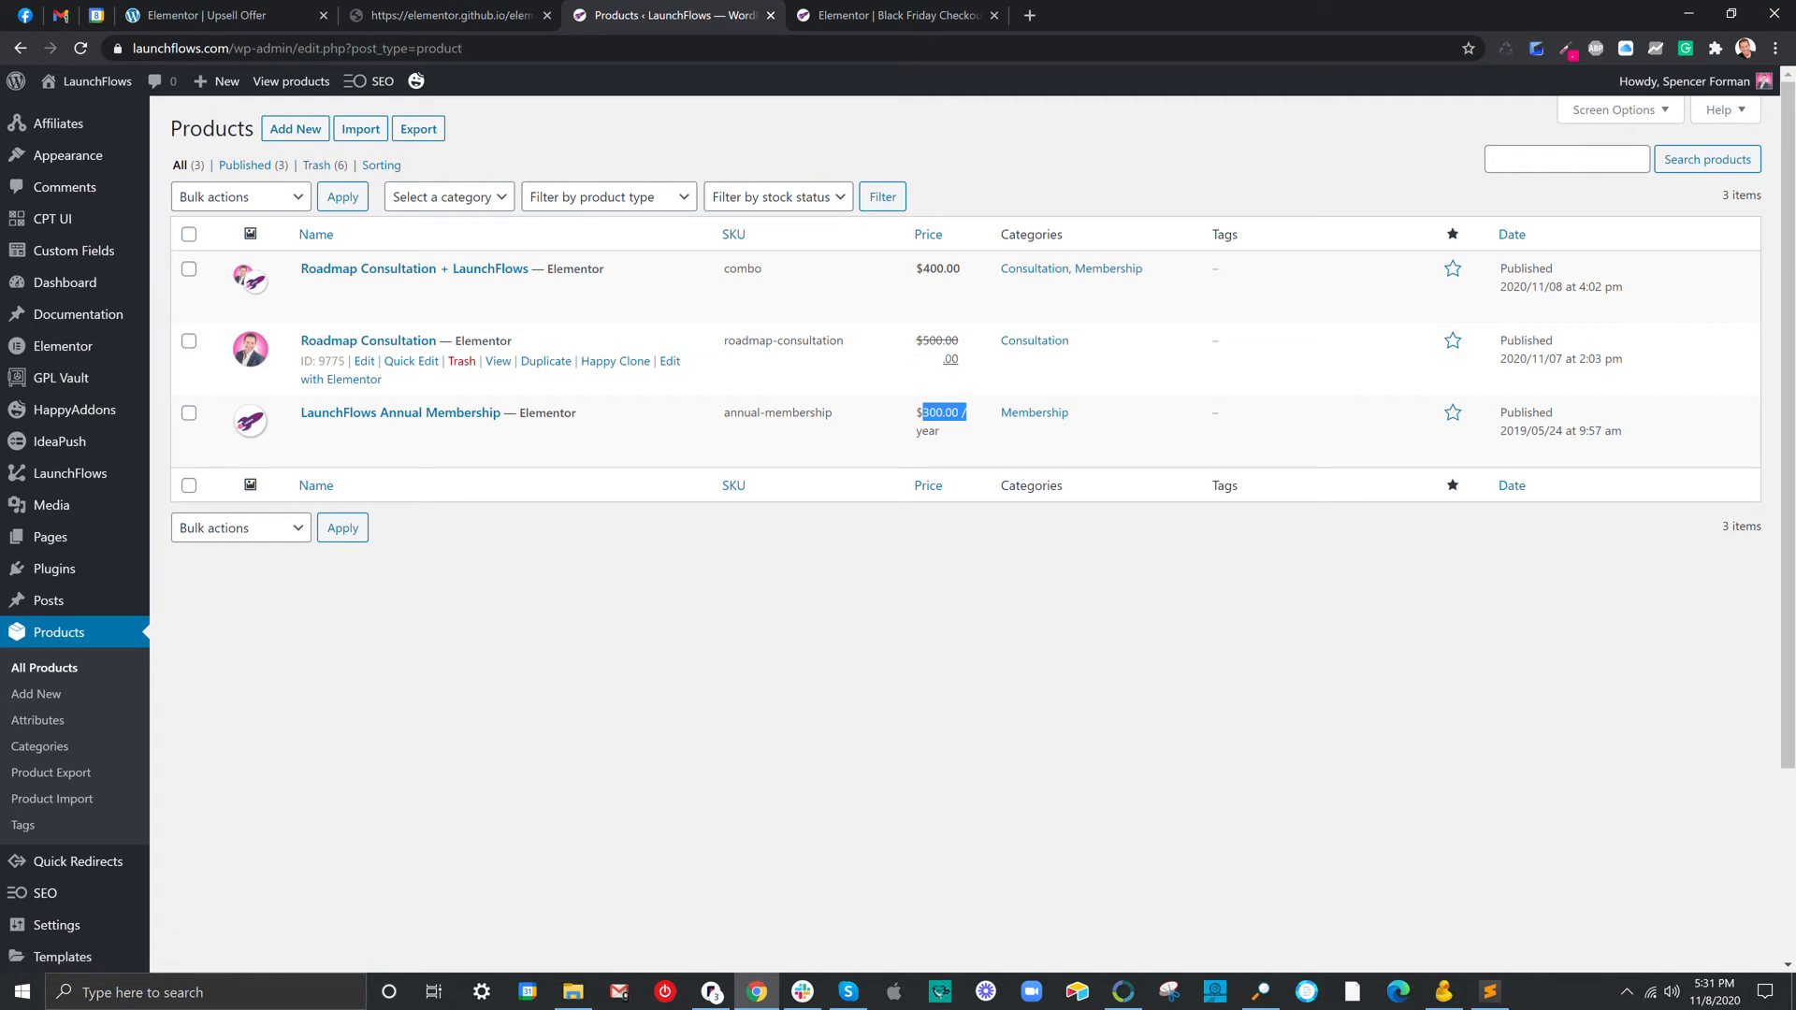
left_click_drag(922, 360, 952, 363)
Open the Roadmap Consultation + LaunchFlows product for editing and review its subscription price and sign-up fee.
left_click(370, 290)
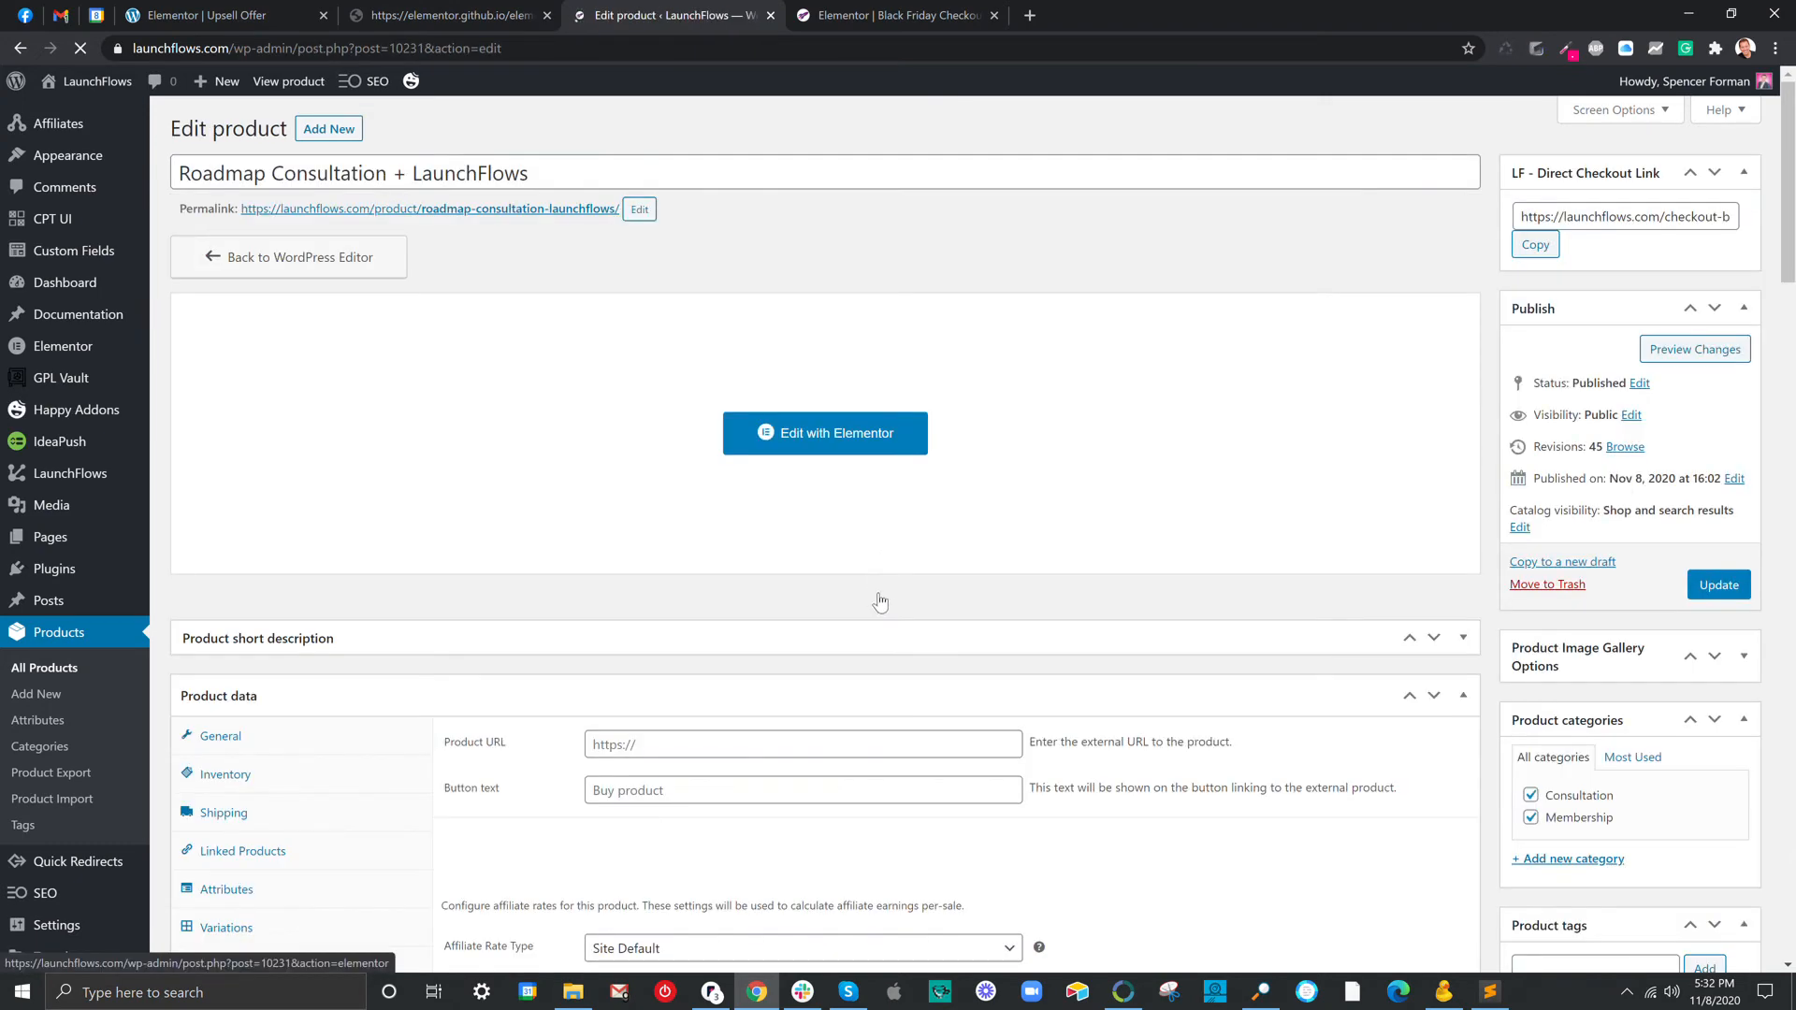
scroll(879, 594, "down", 3)
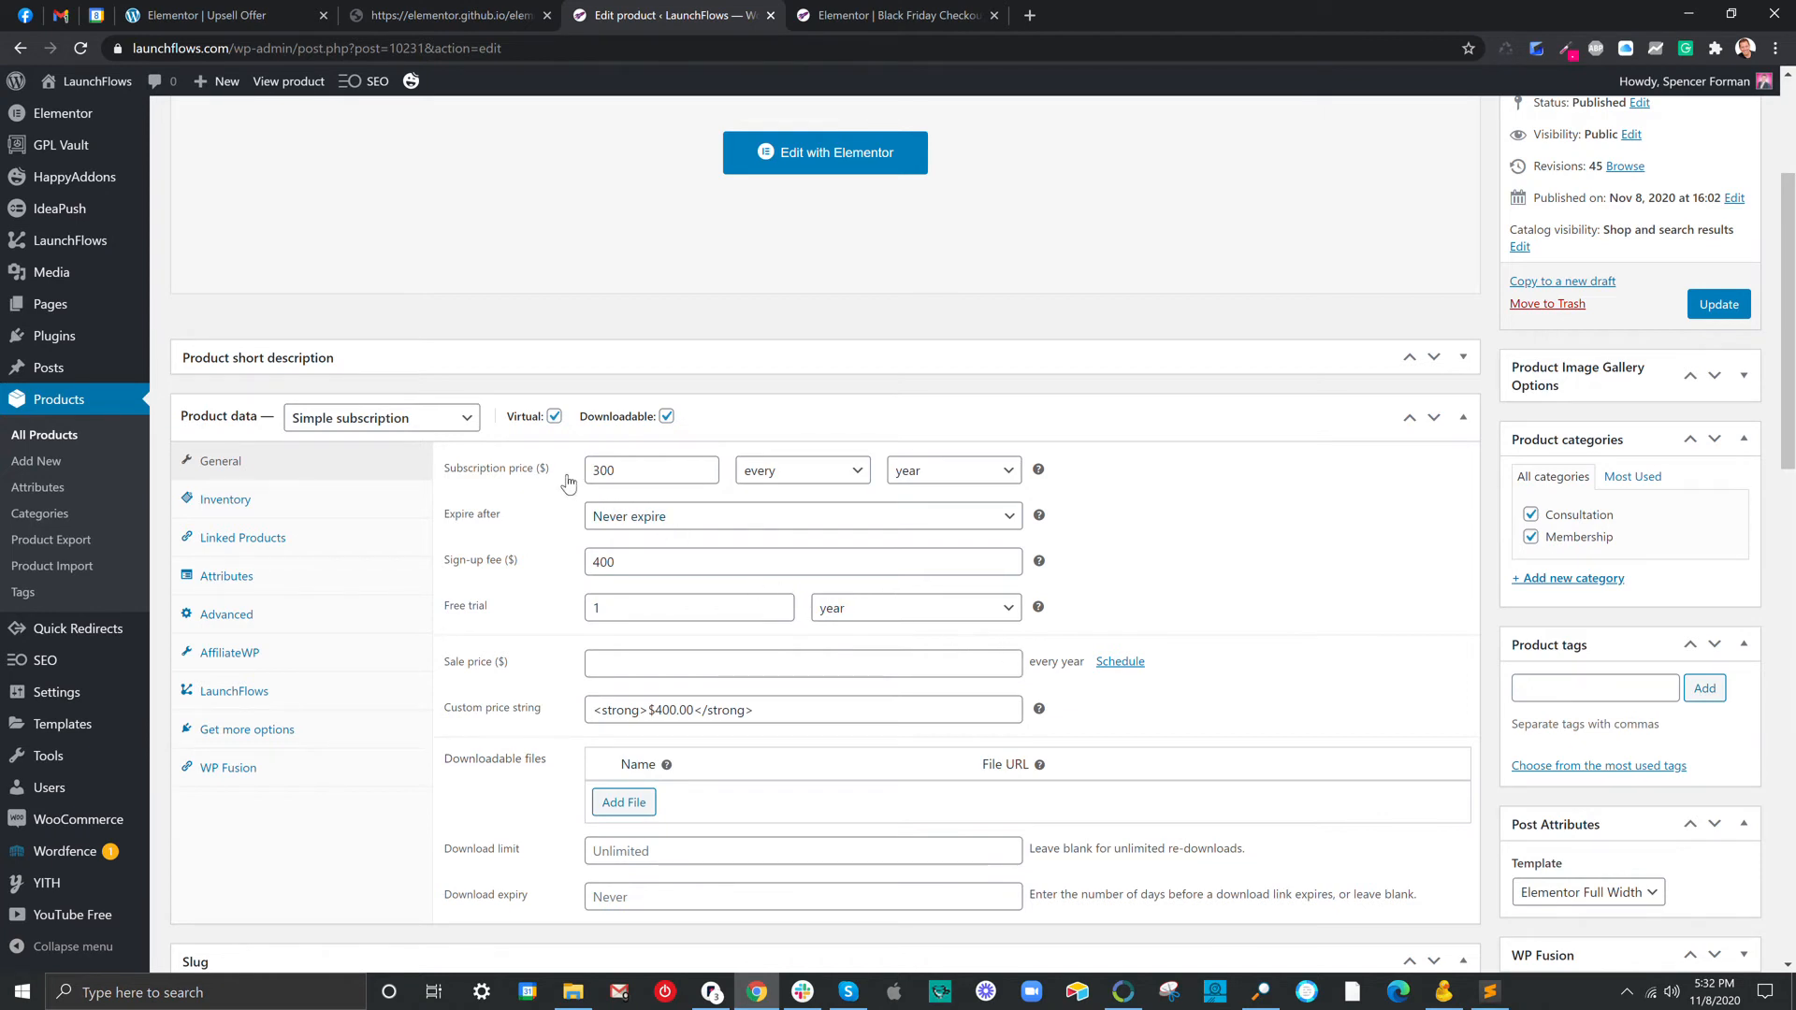
left_click_drag(568, 477, 528, 477)
left_click_drag(552, 565, 444, 568)
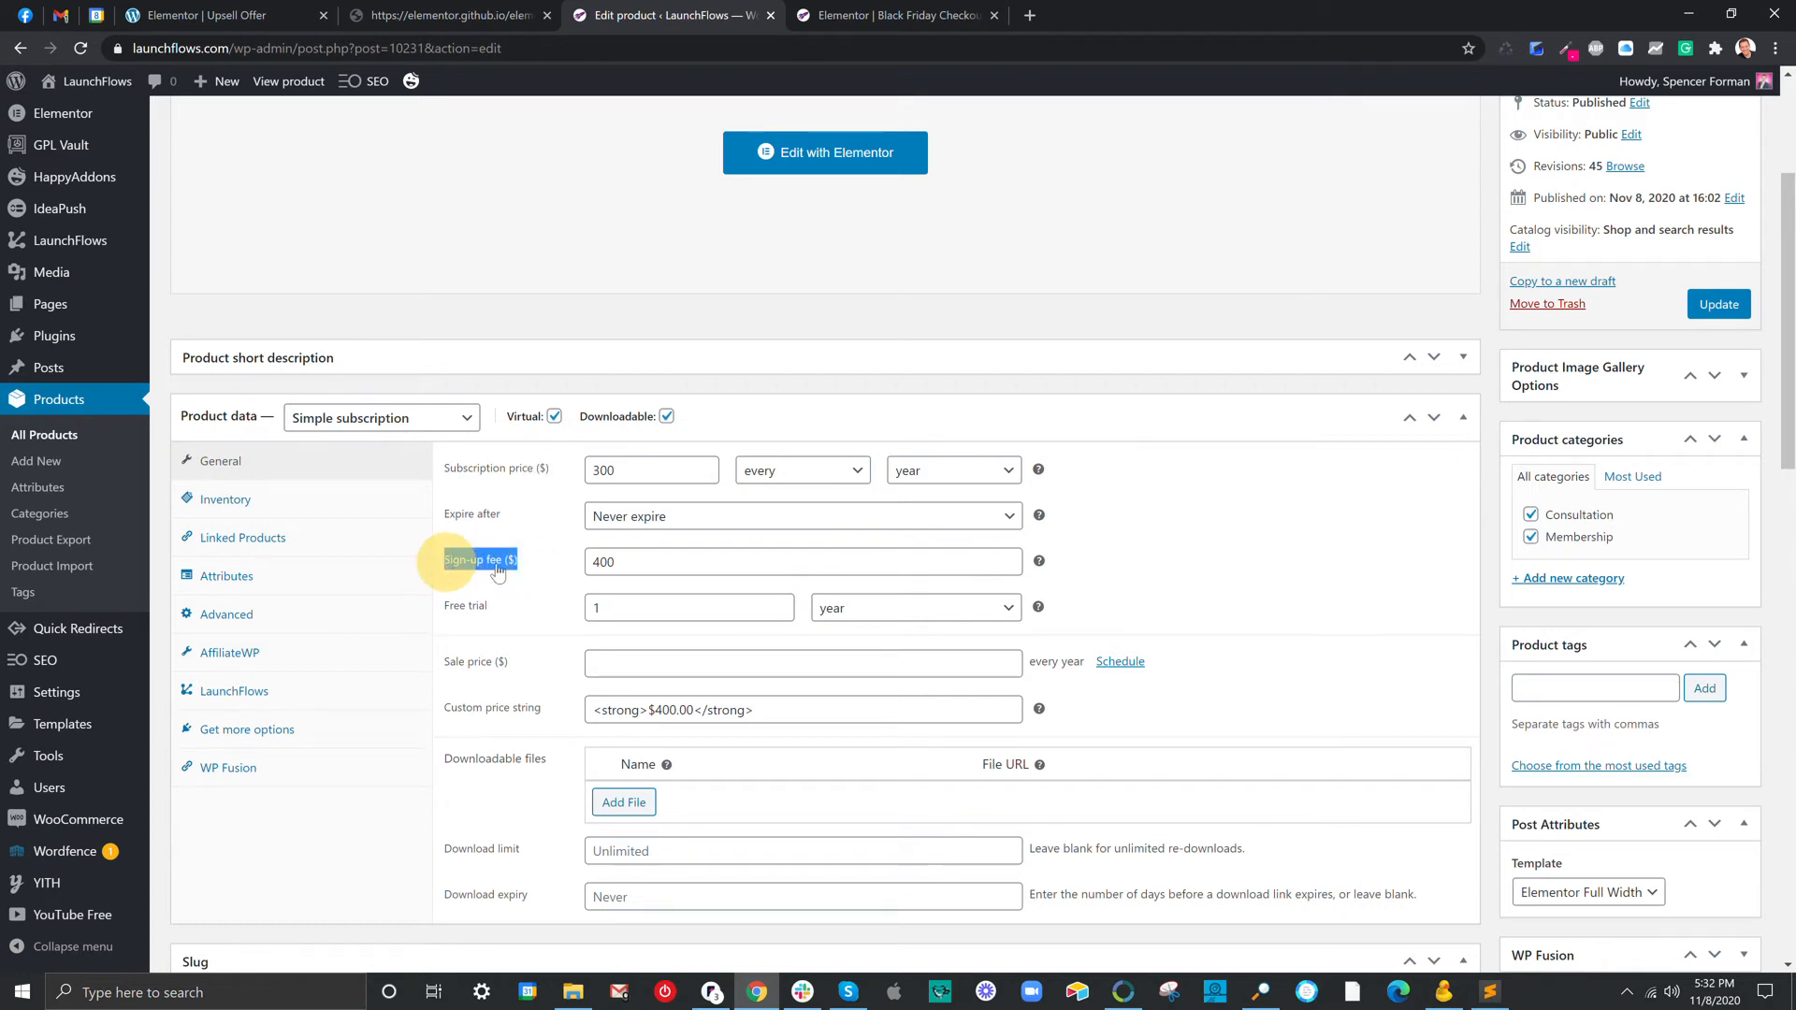
left_click_drag(619, 564, 593, 561)
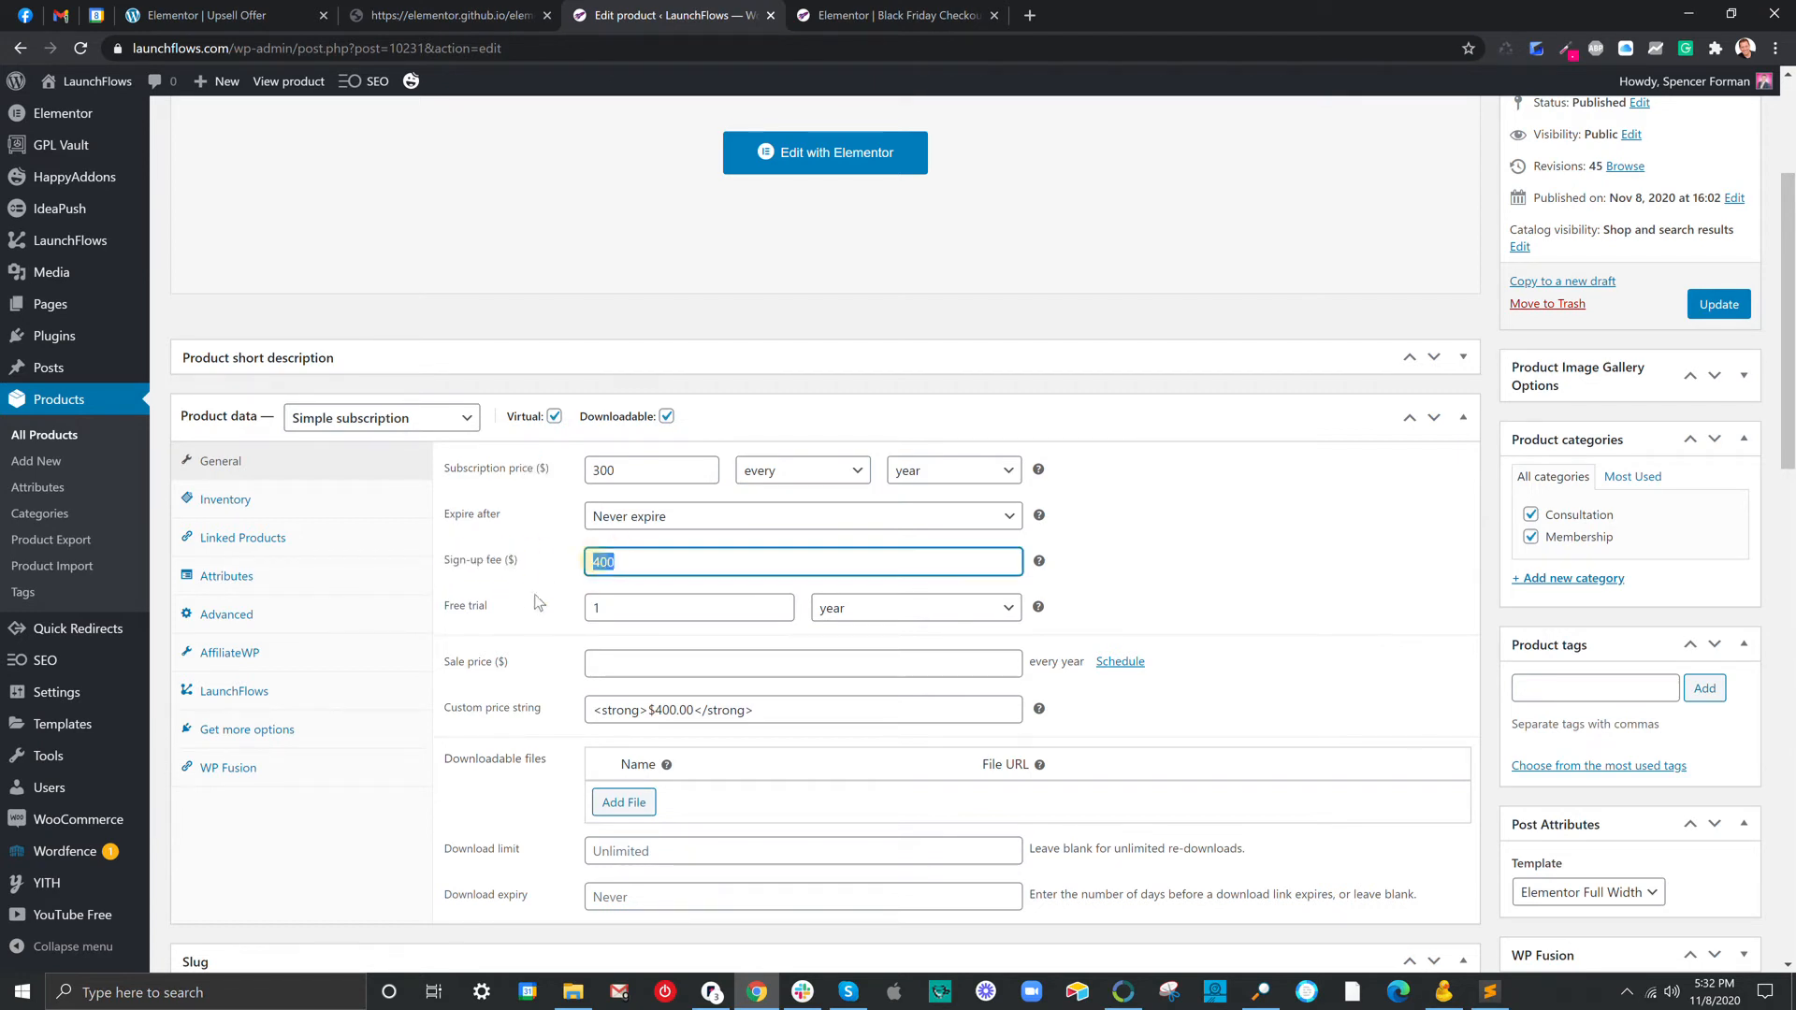
Review the combo product's free trial period and custom price string in its general product data.
left_click(517, 610)
left_click_drag(517, 613, 451, 605)
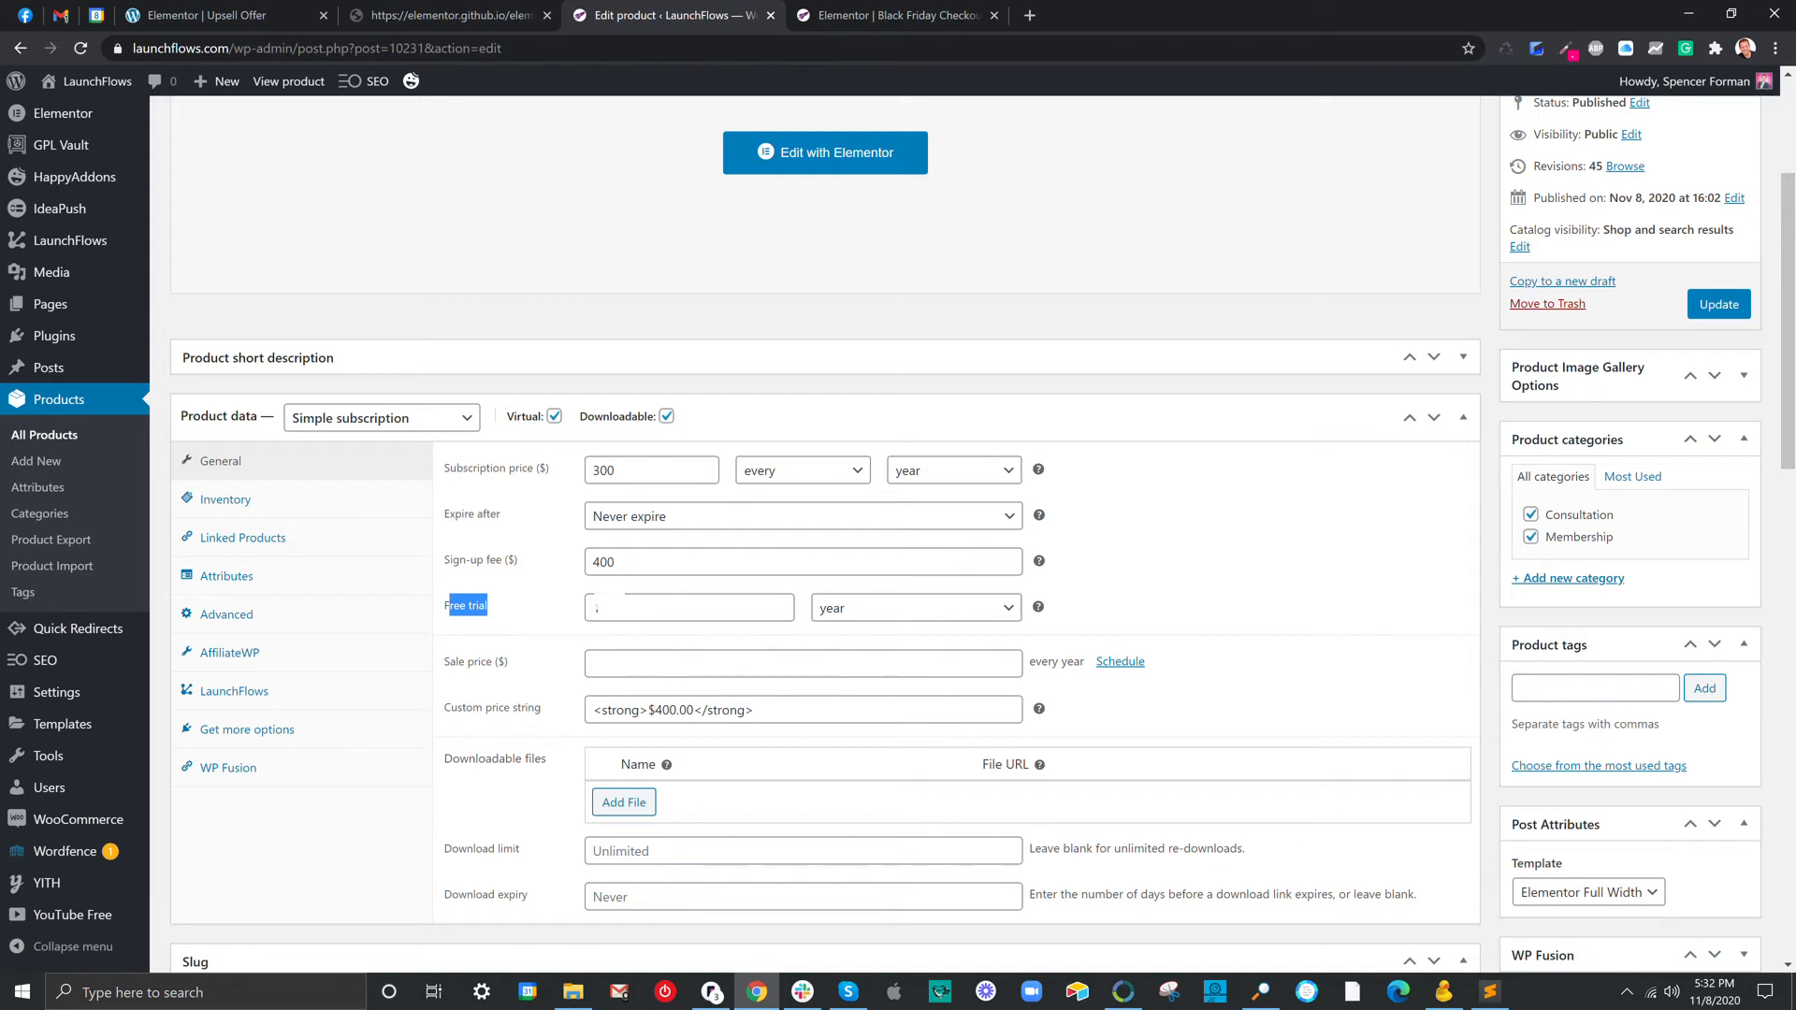
type("1")
scroll(561, 561, "down", 2)
left_click_drag(541, 521, 445, 521)
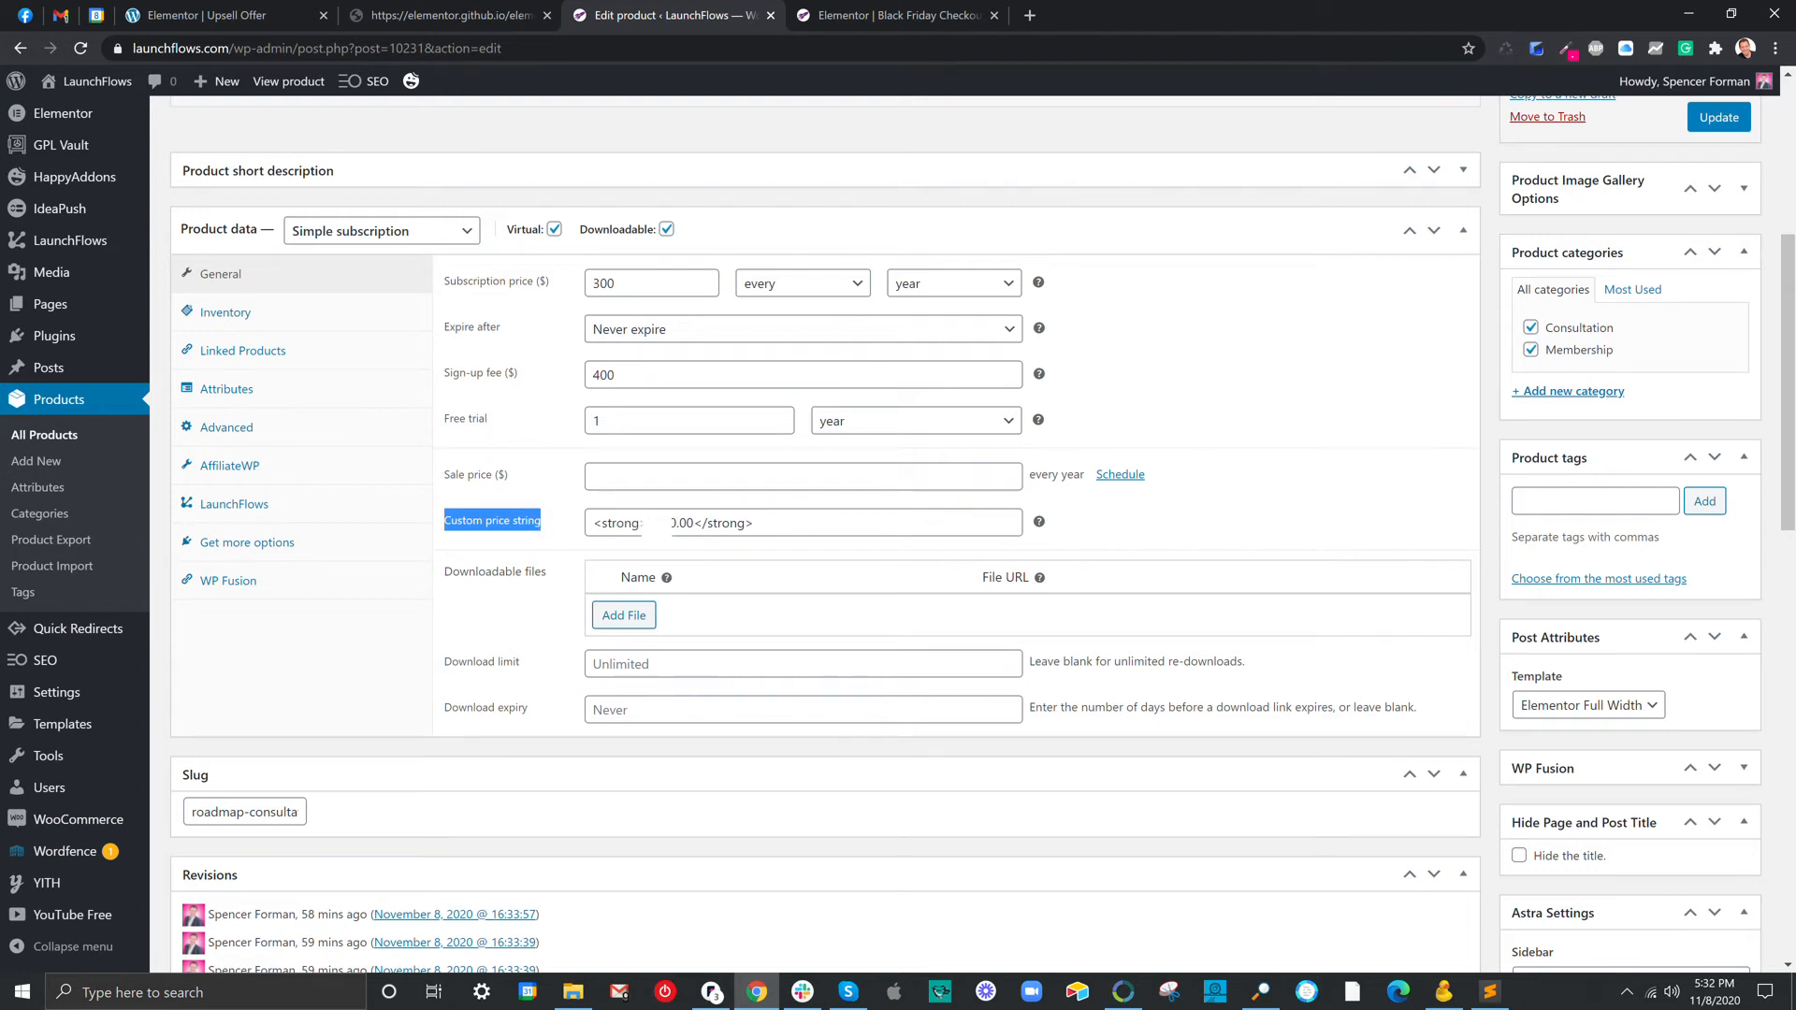
left_click_drag(649, 523, 700, 525)
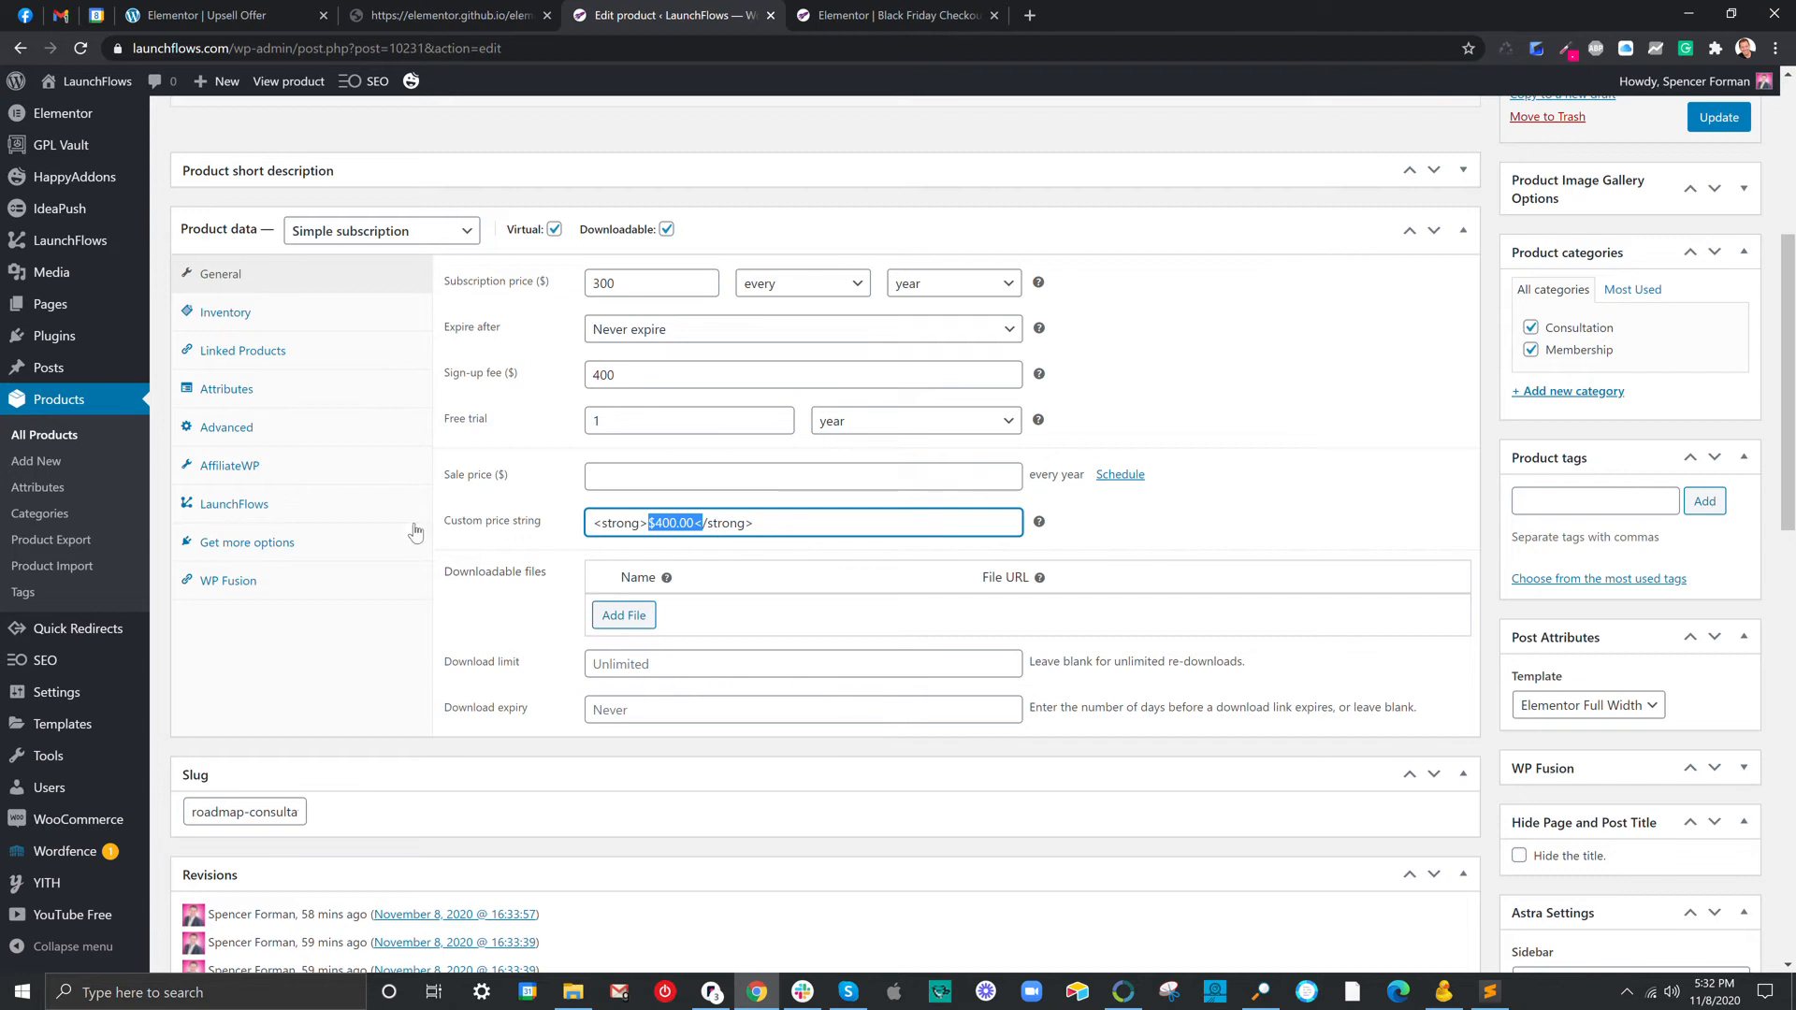
Open the product's LaunchFlows settings and review the checkout page and thank you page selections.
left_click(304, 505)
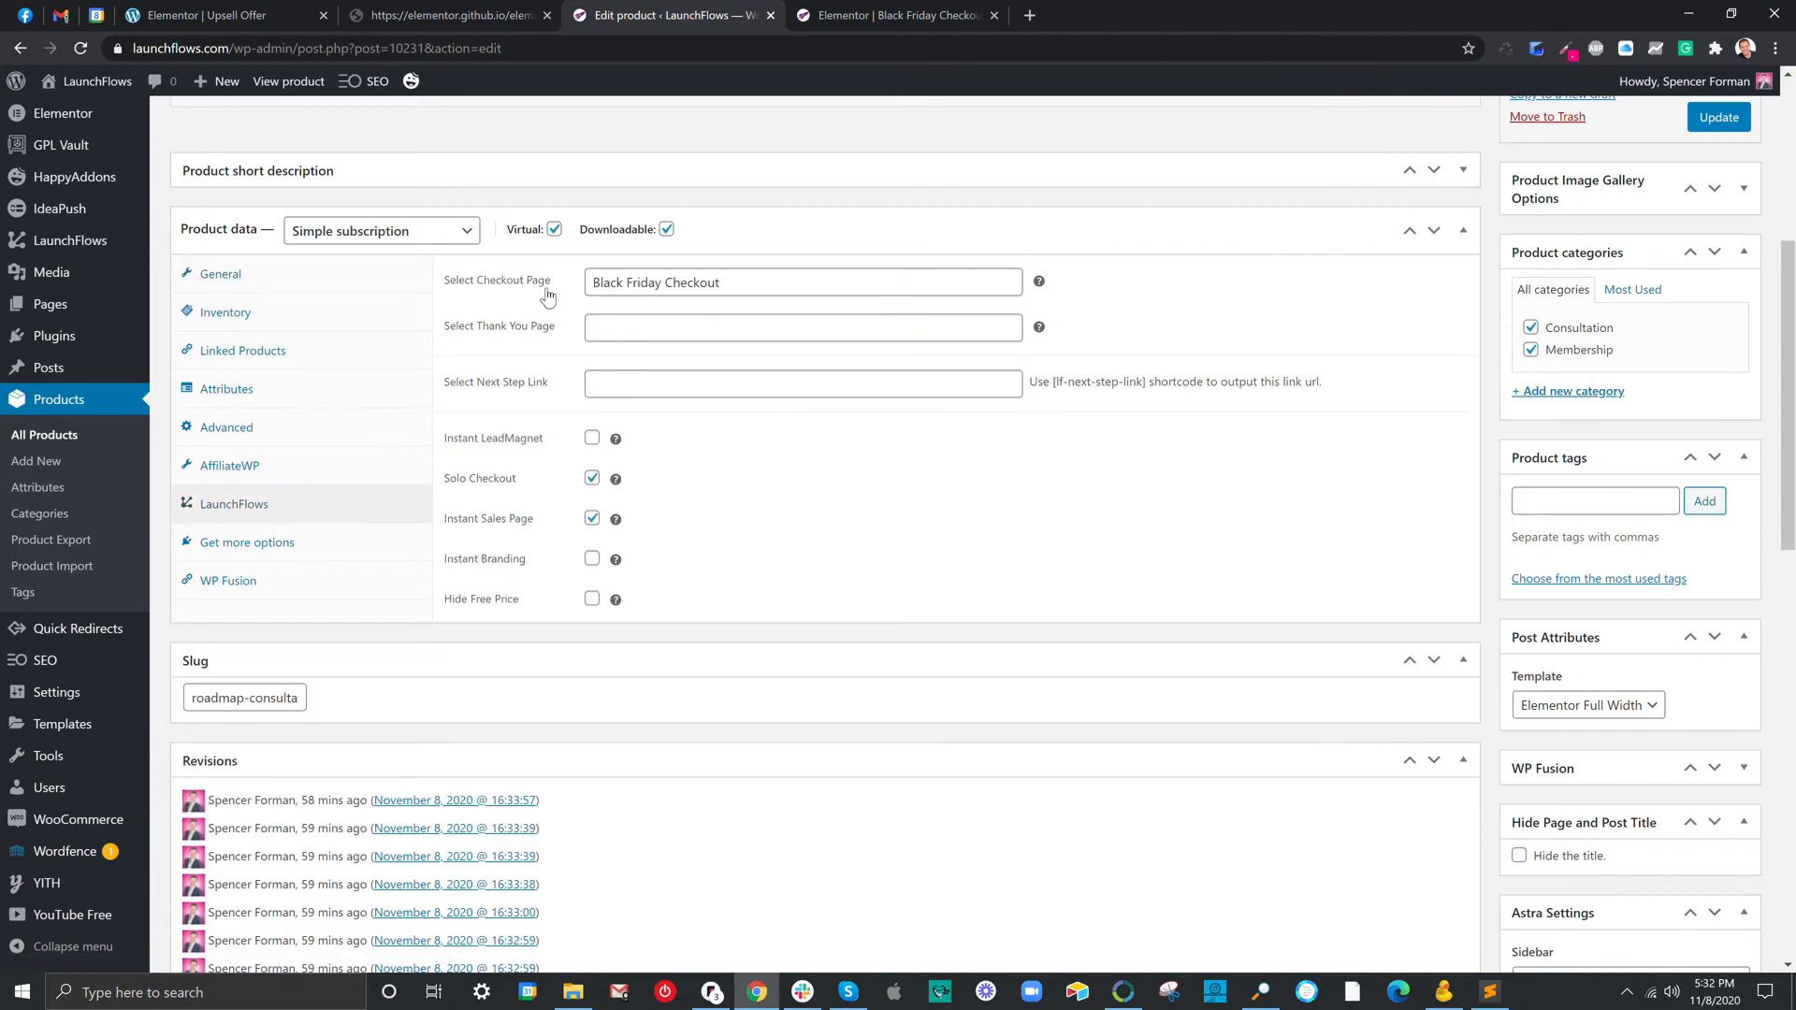
left_click_drag(552, 283, 450, 281)
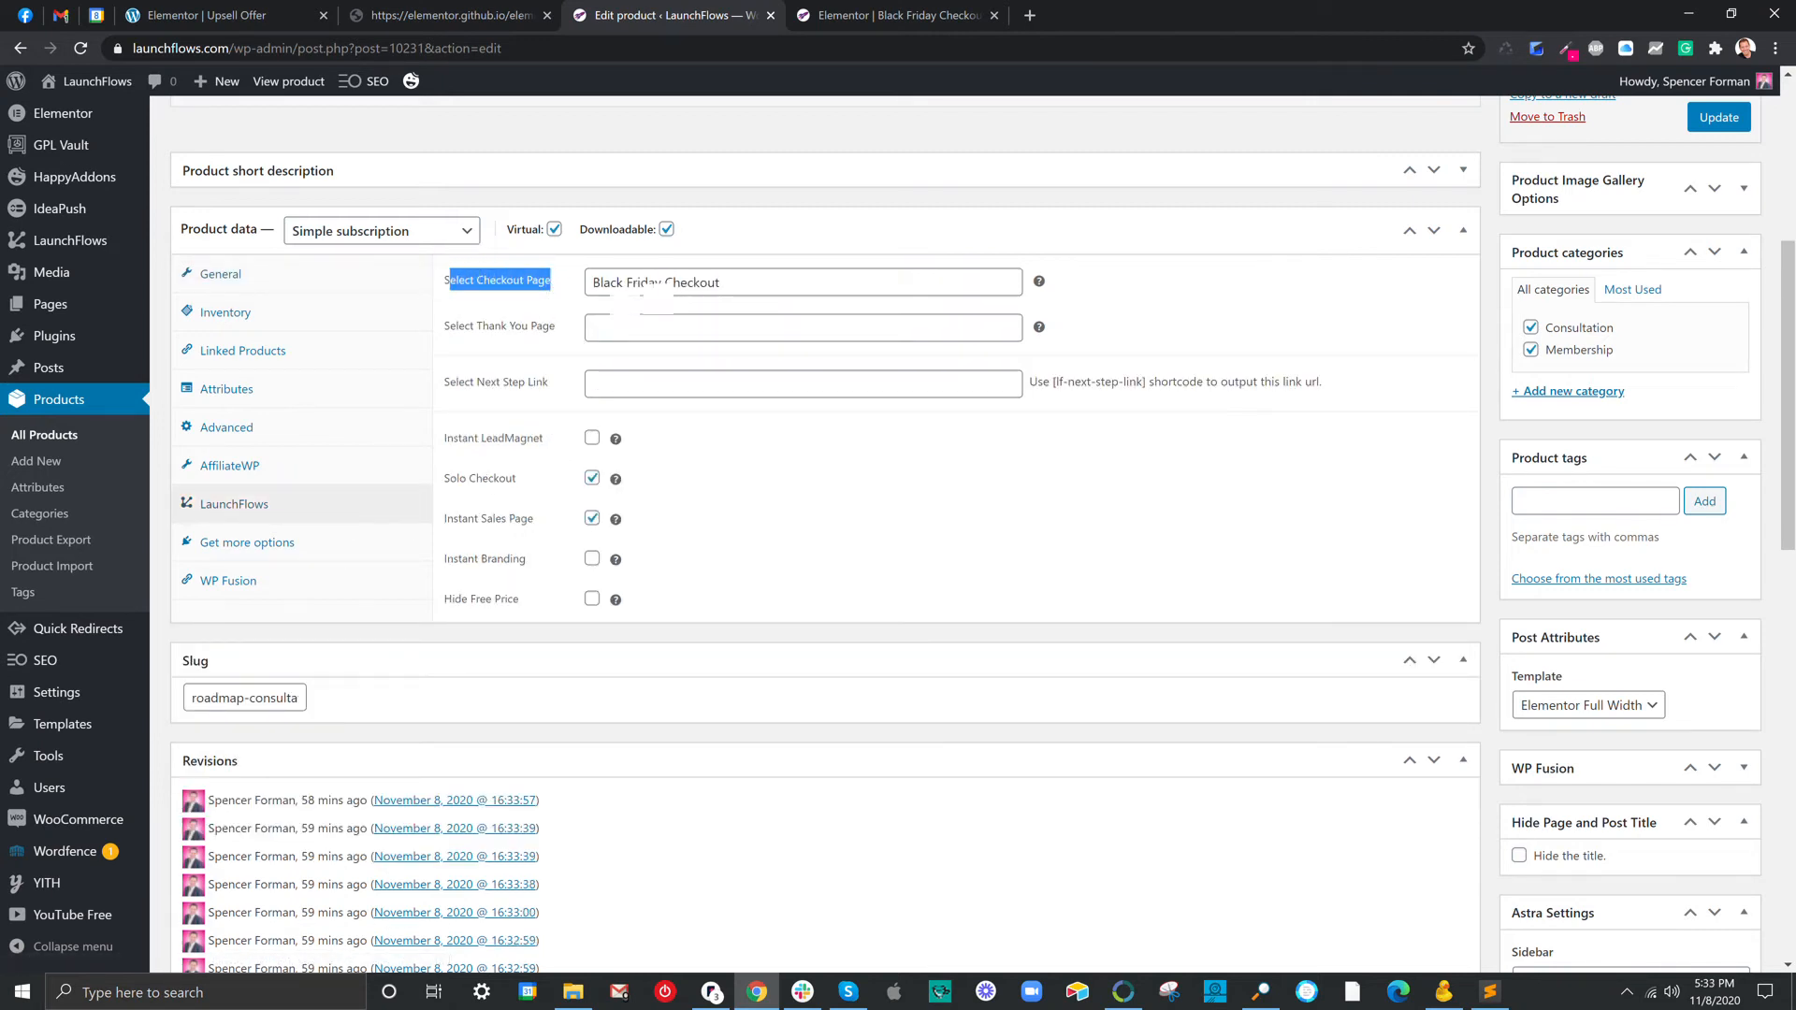
left_click_drag(555, 327, 465, 329)
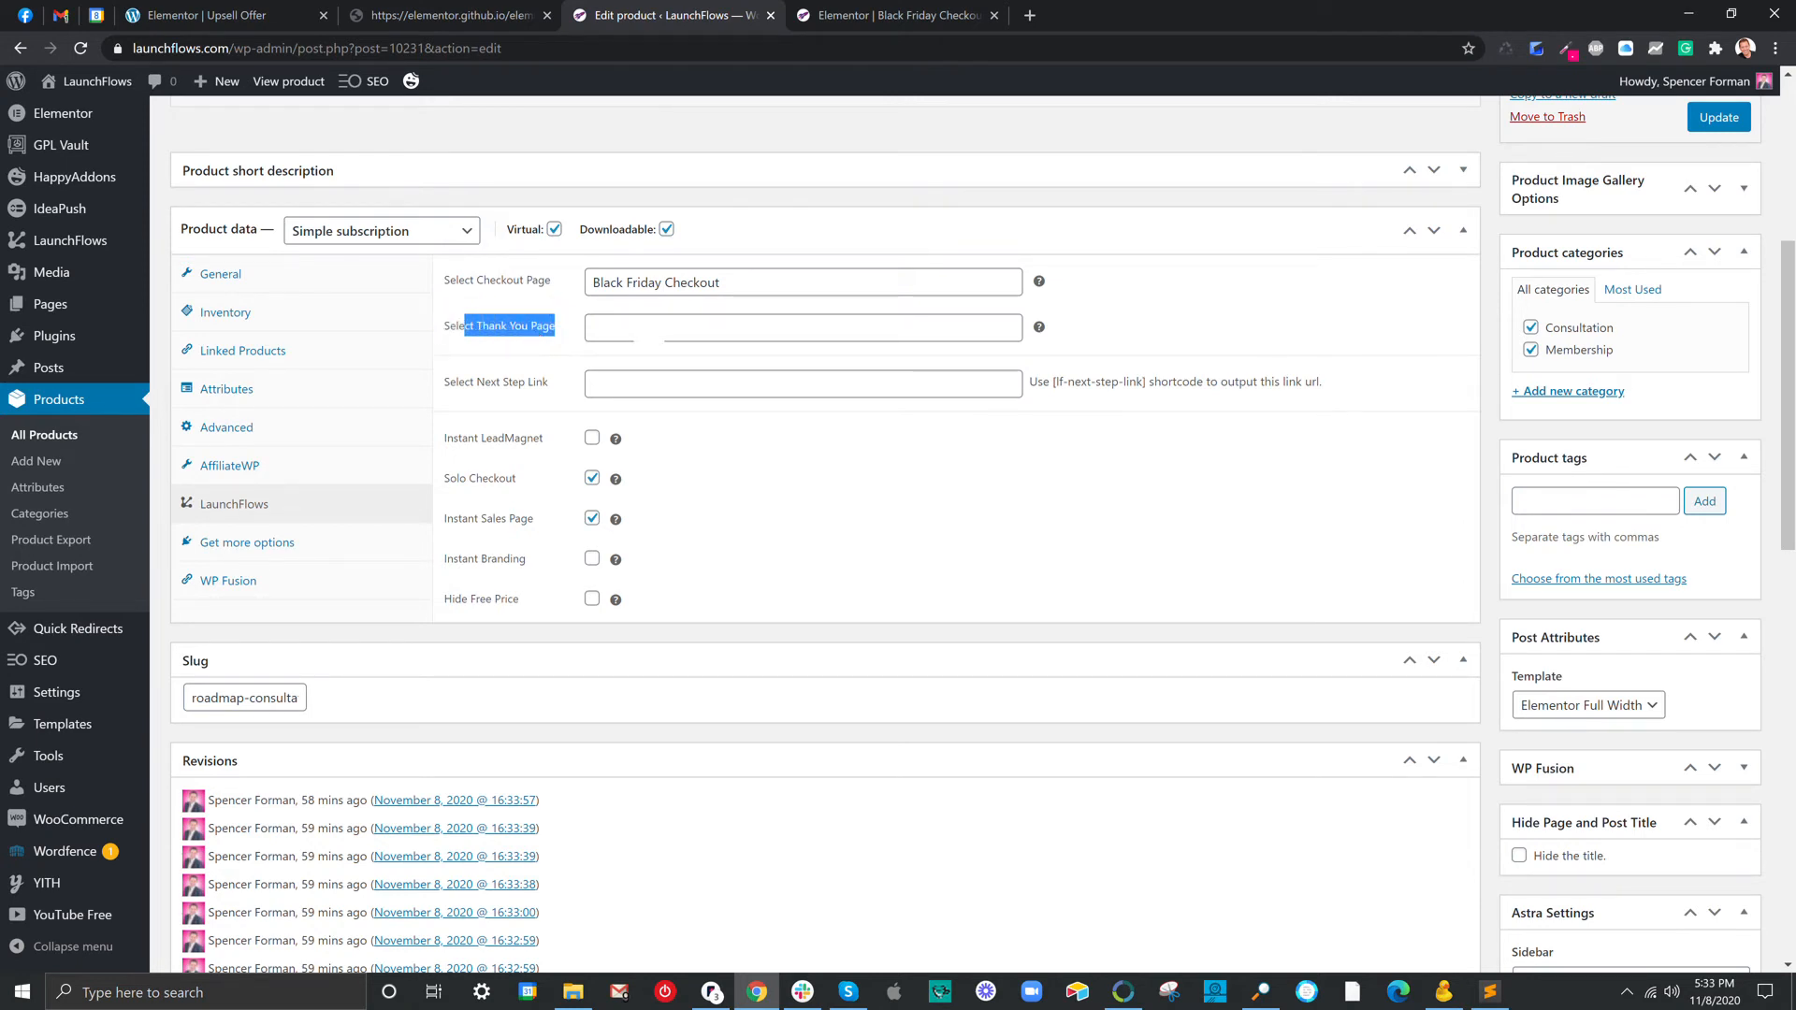
Try selecting My Account as the product's thank you page and clear the field again.
left_click(643, 329)
type("My")
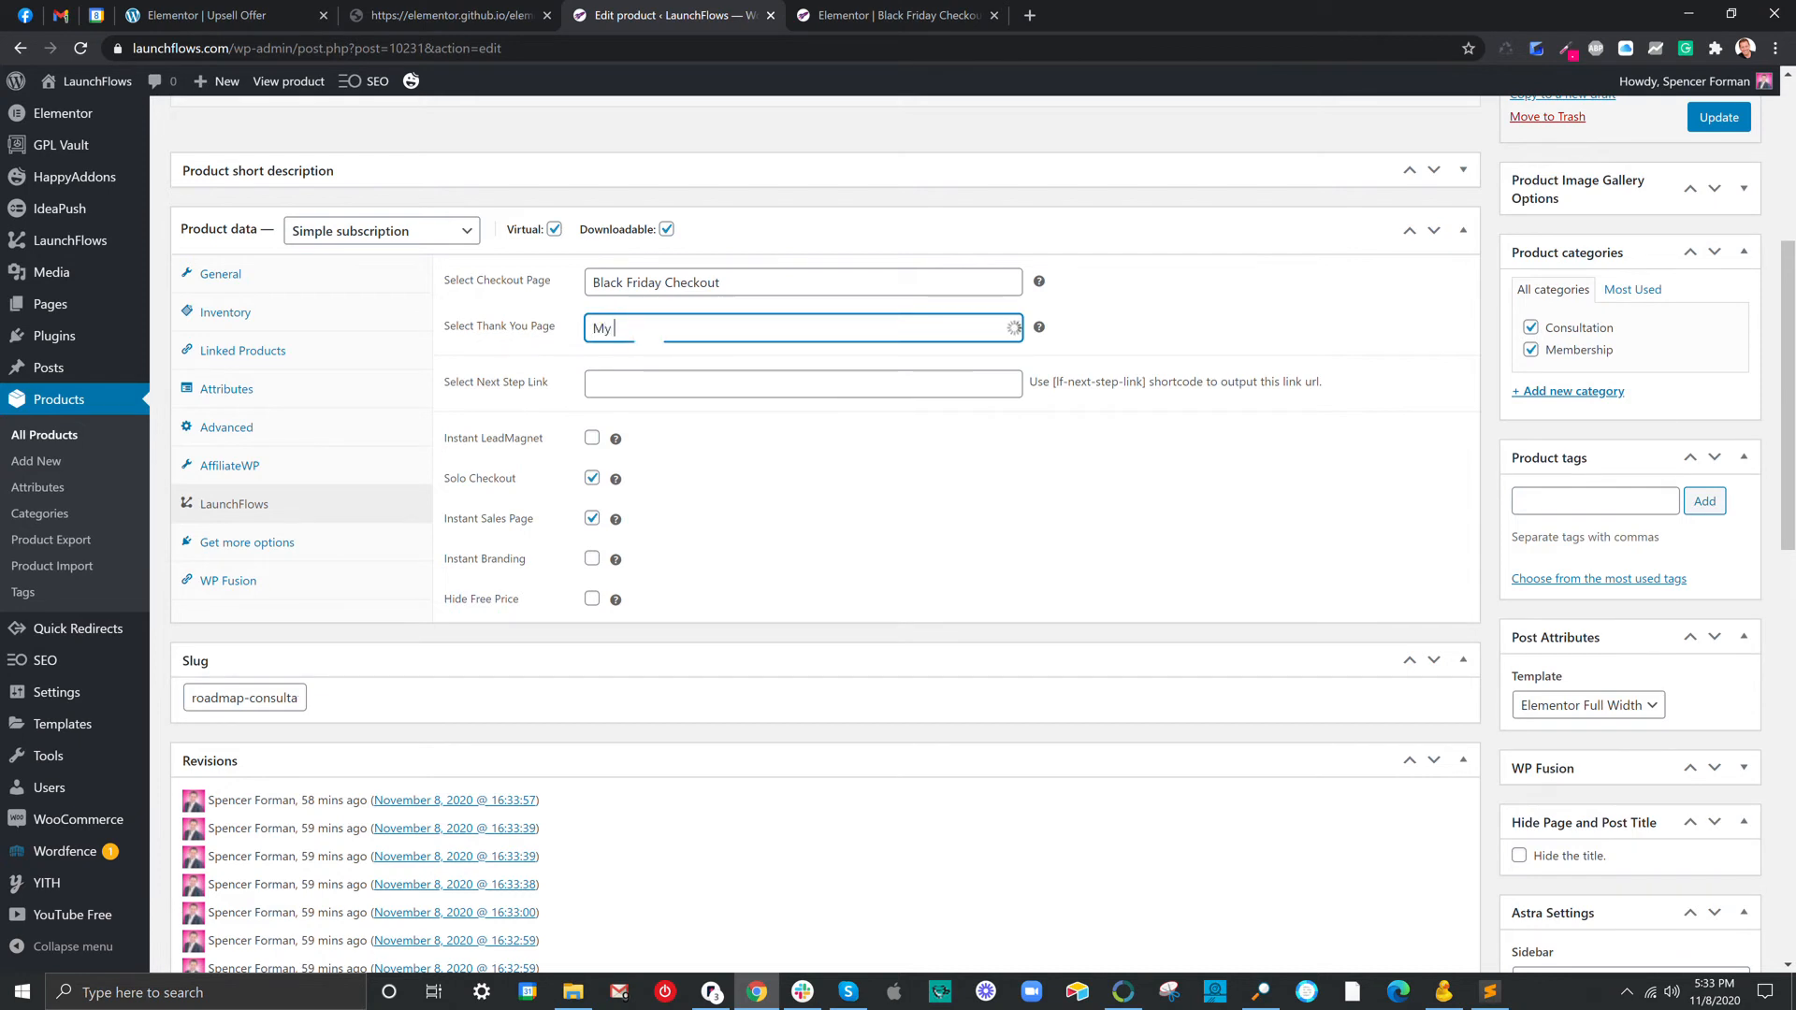
type(" Acc")
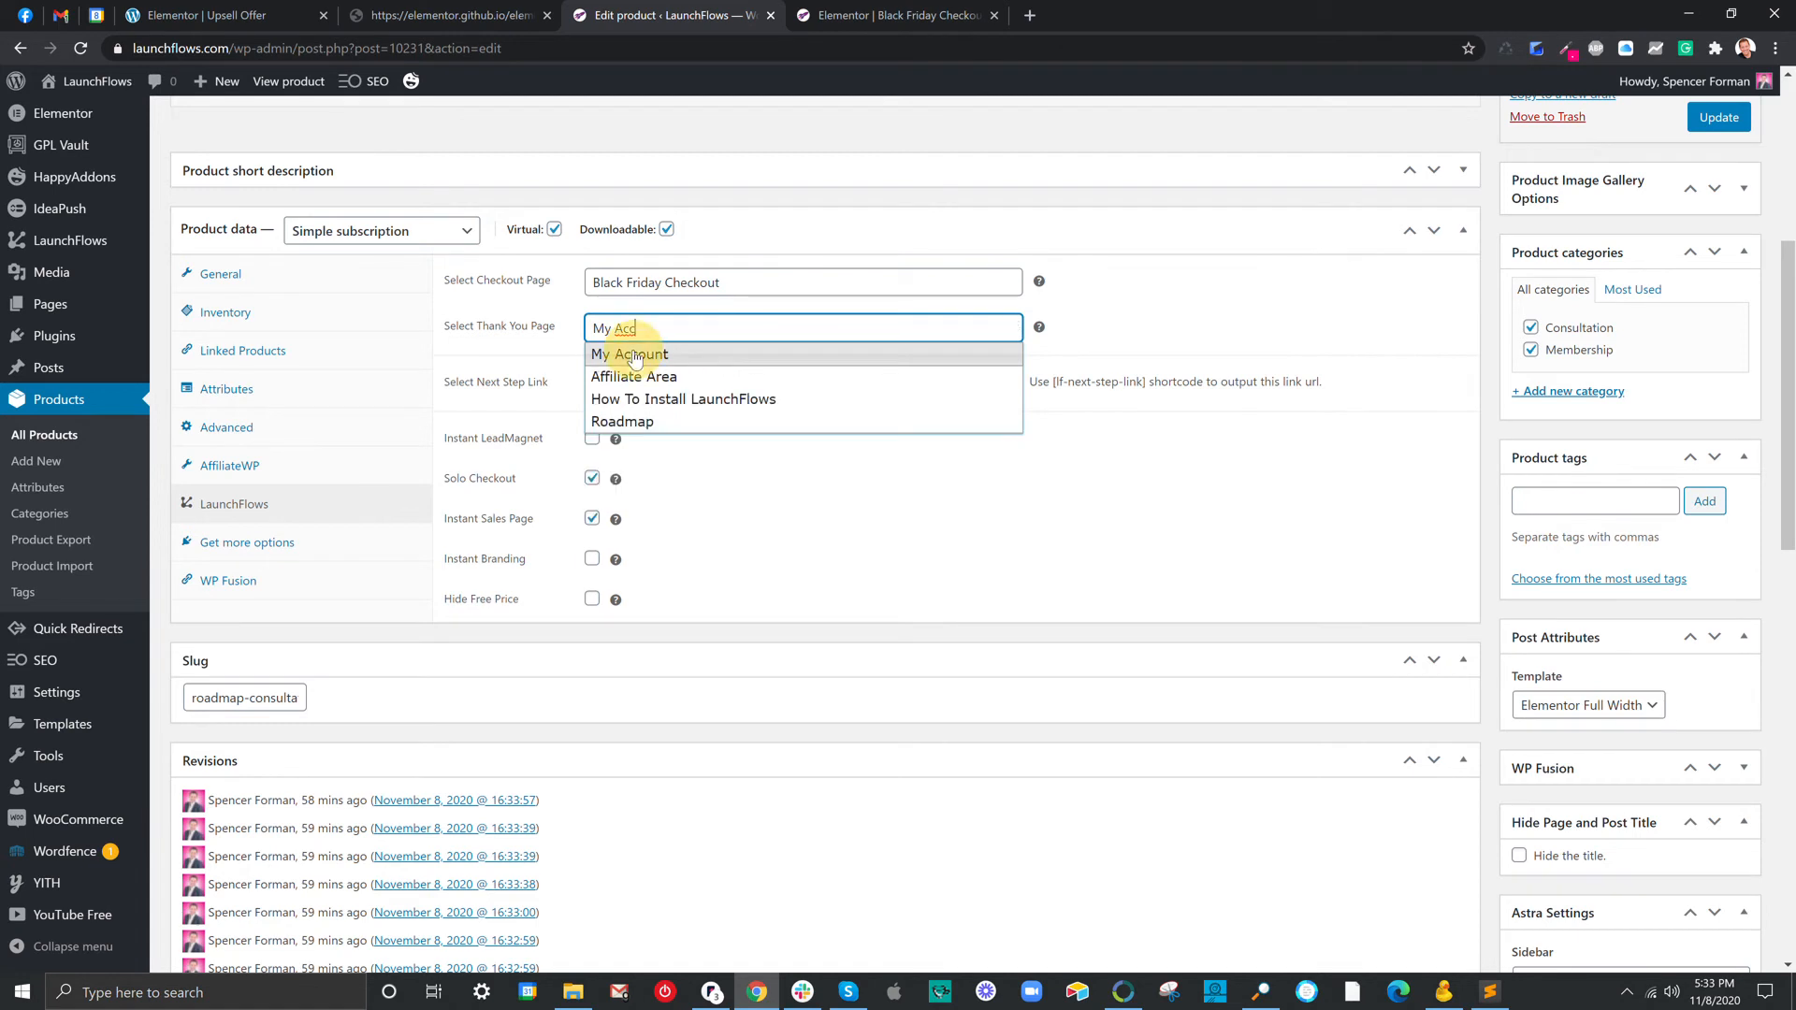
left_click(651, 355)
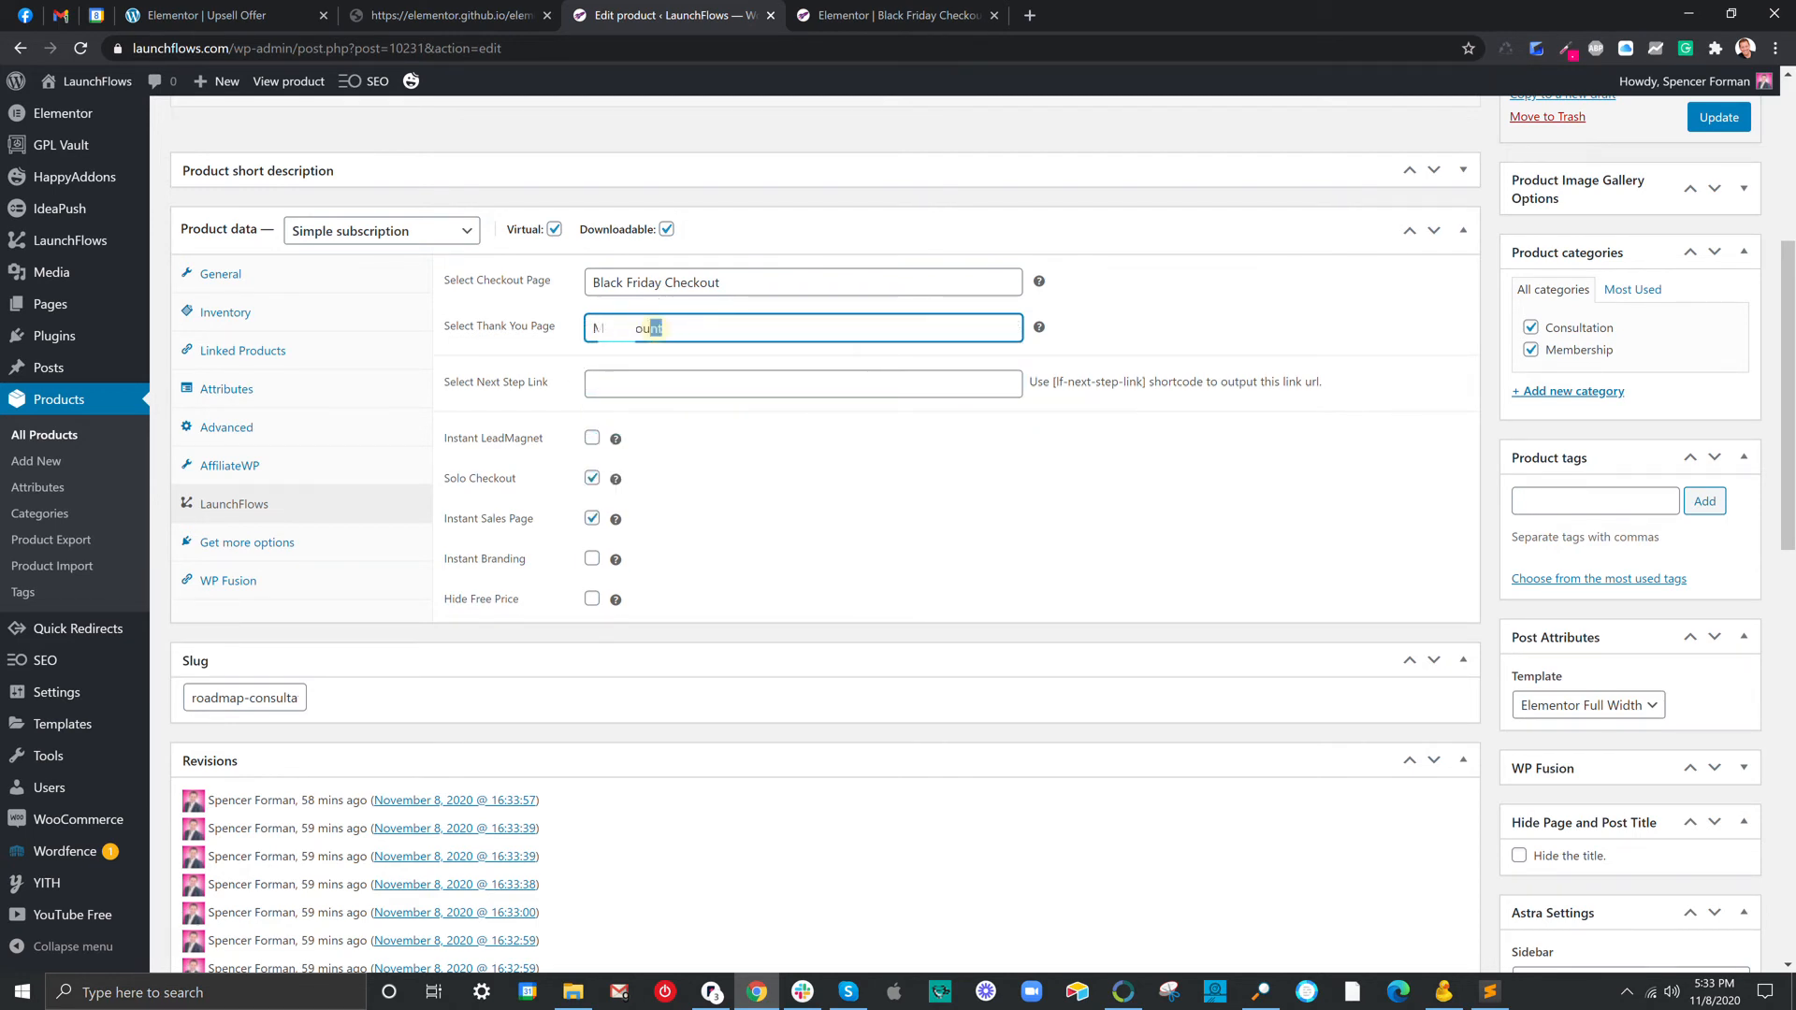
left_click_drag(660, 328, 572, 327)
key("BackSpace")
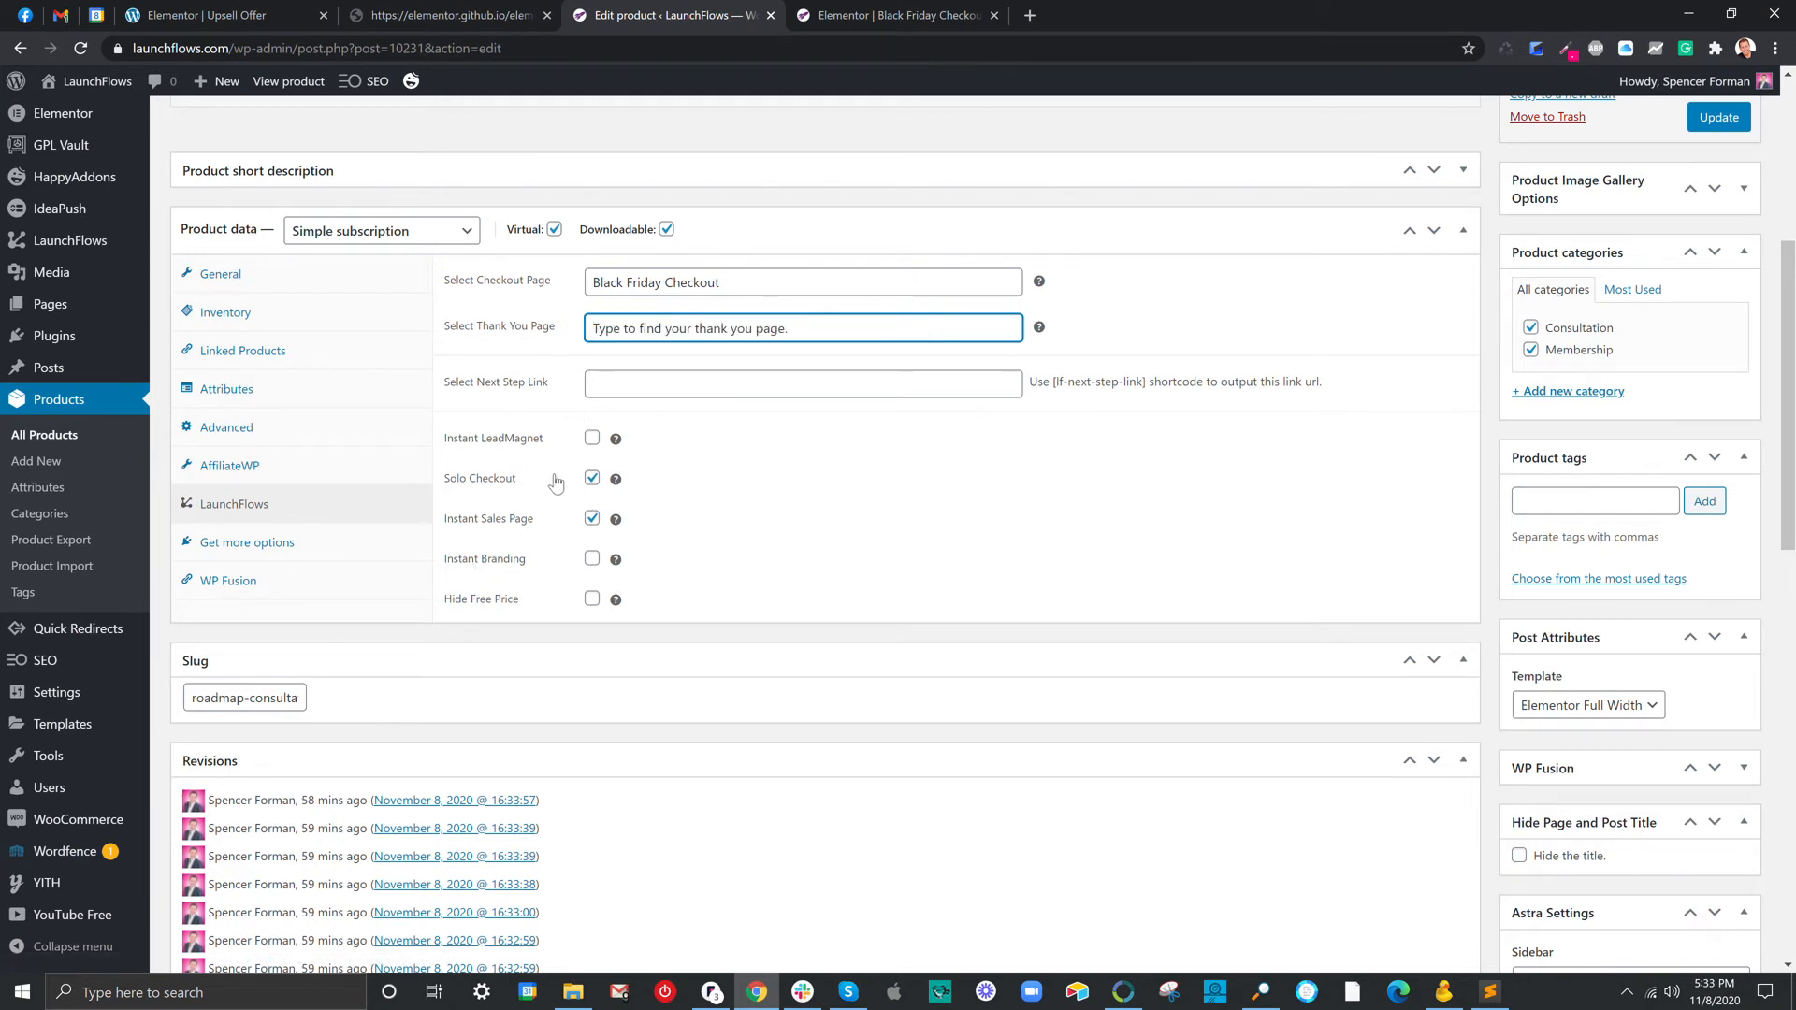
Review the product's Solo Checkout and Instant Sales Page options in the LaunchFlows settings.
left_click(592, 477)
left_click_drag(522, 481, 447, 481)
mouse_move(618, 484)
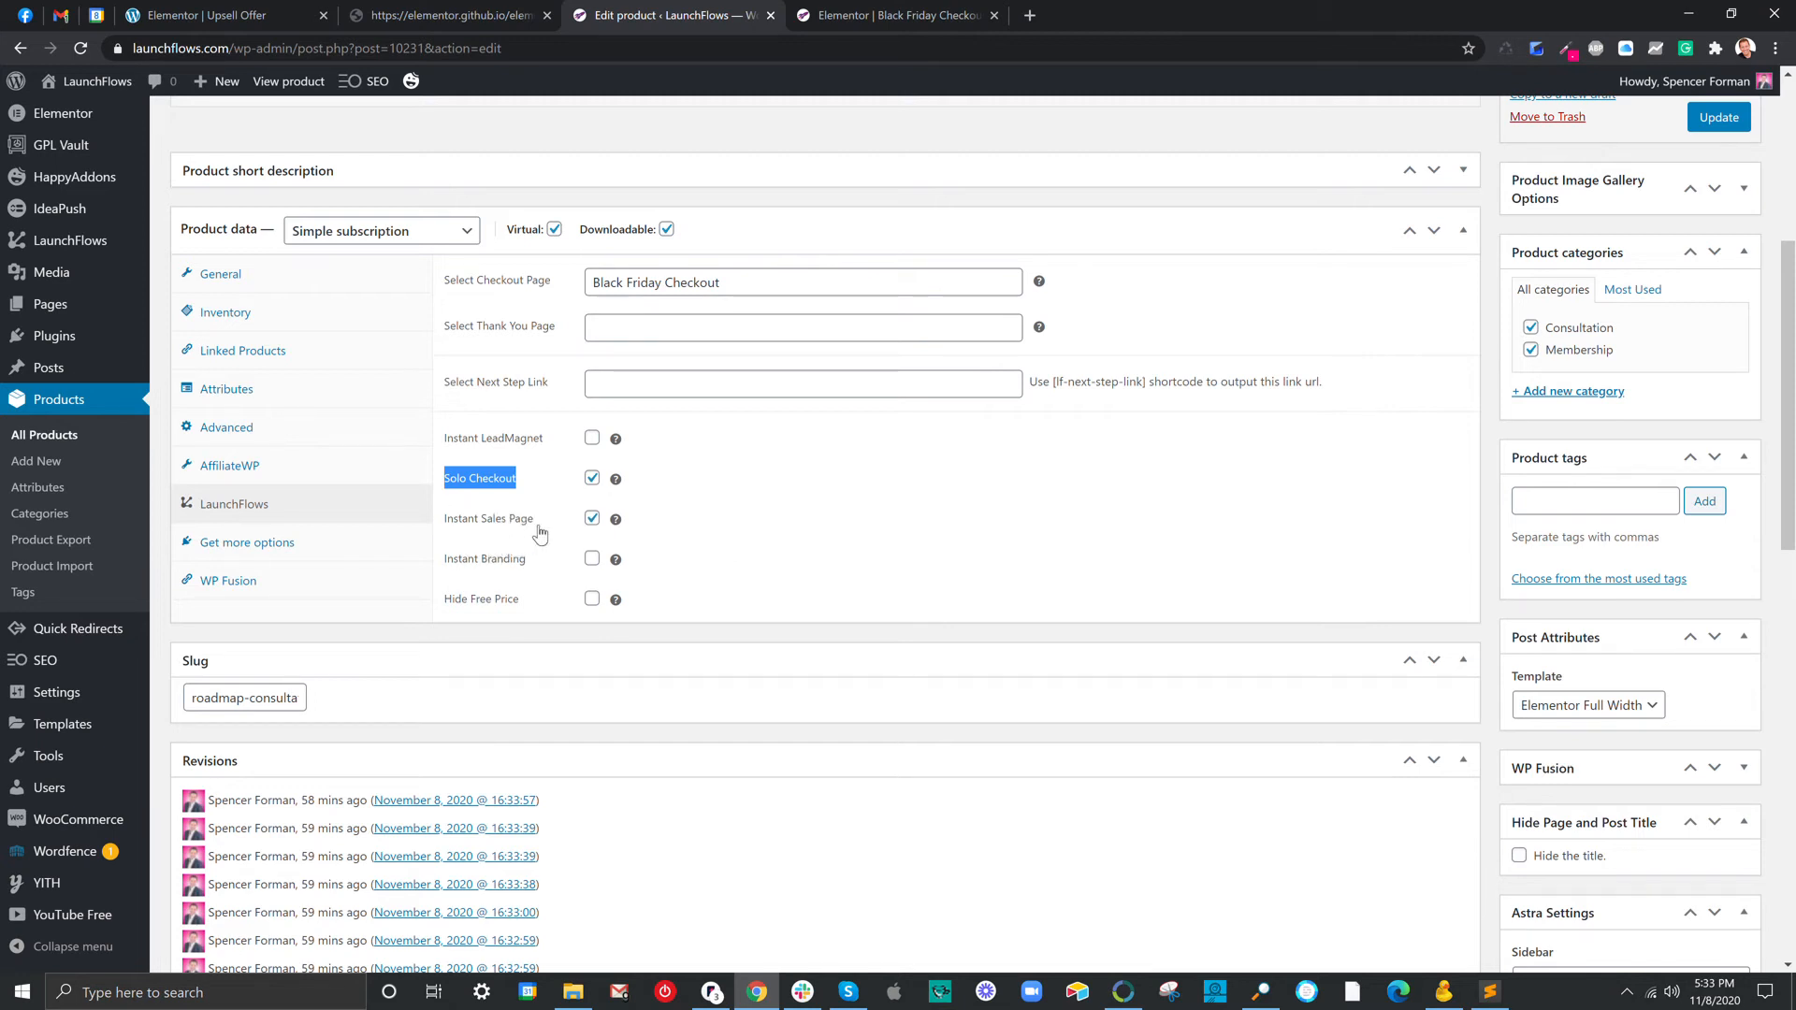
left_click_drag(535, 520, 443, 519)
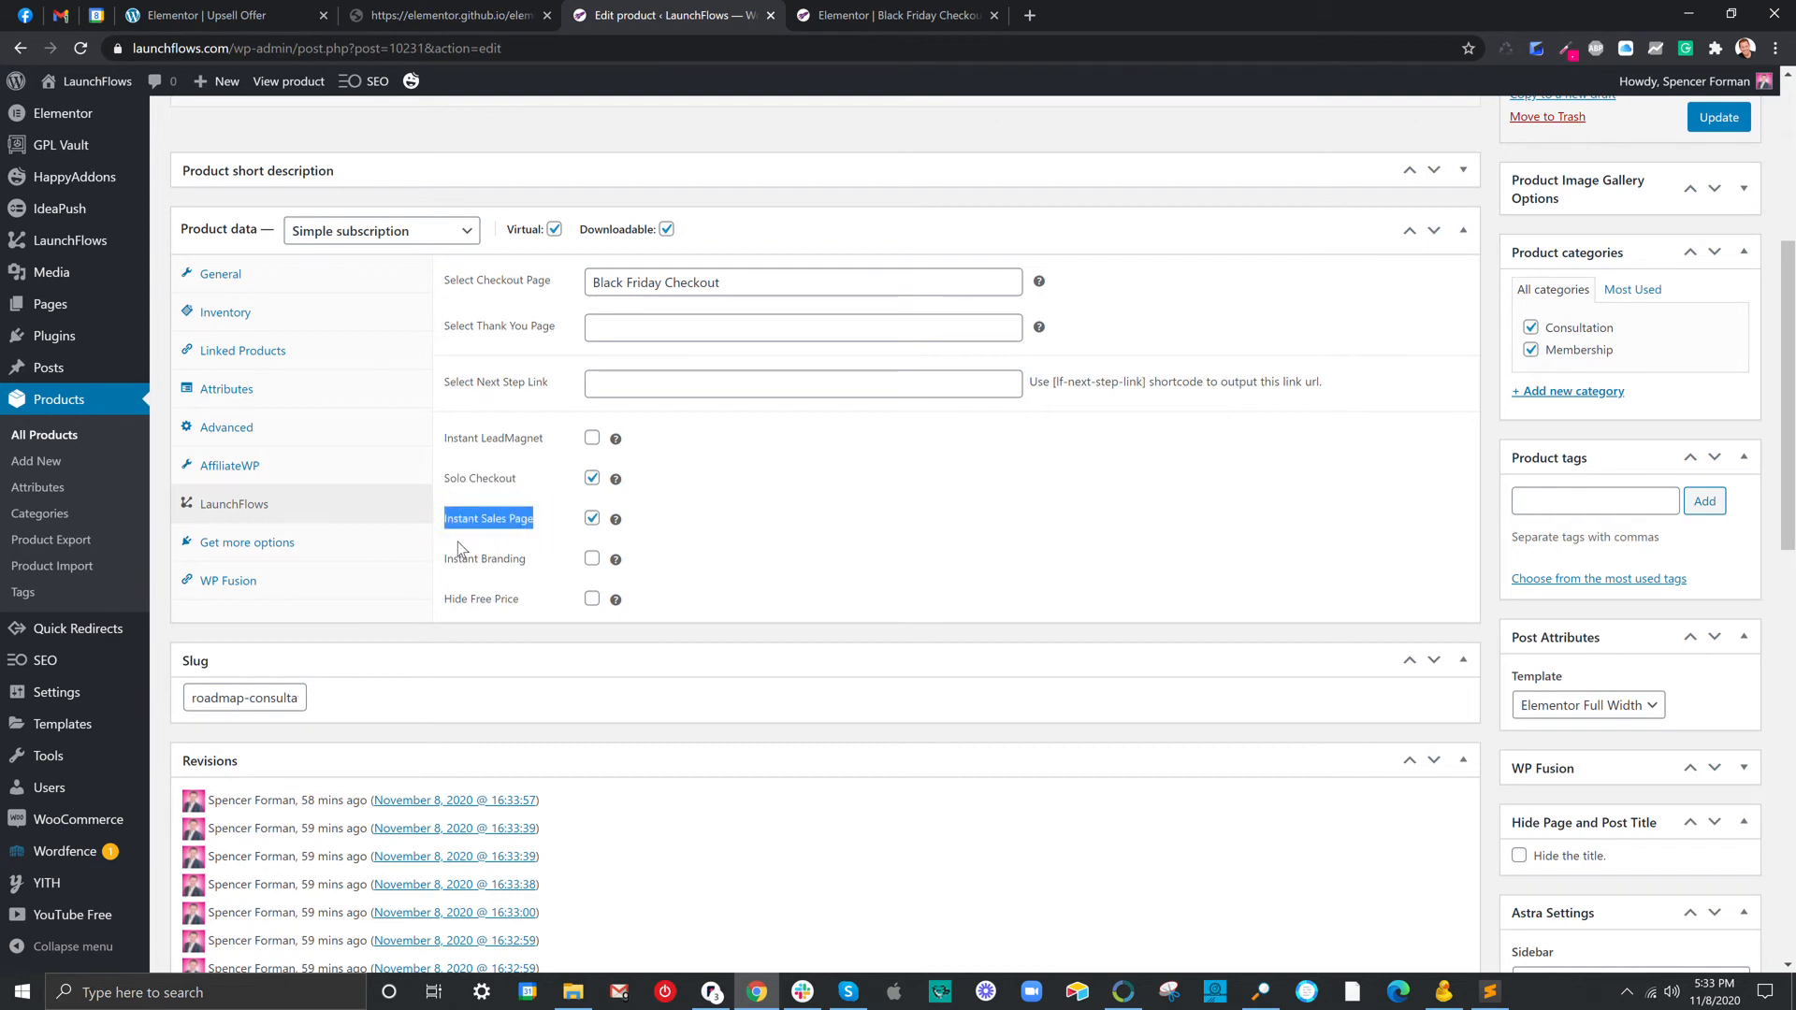
View the combo product's public page from its permalink in a separate tab and close that tab again.
scroll(477, 523, "up", 5)
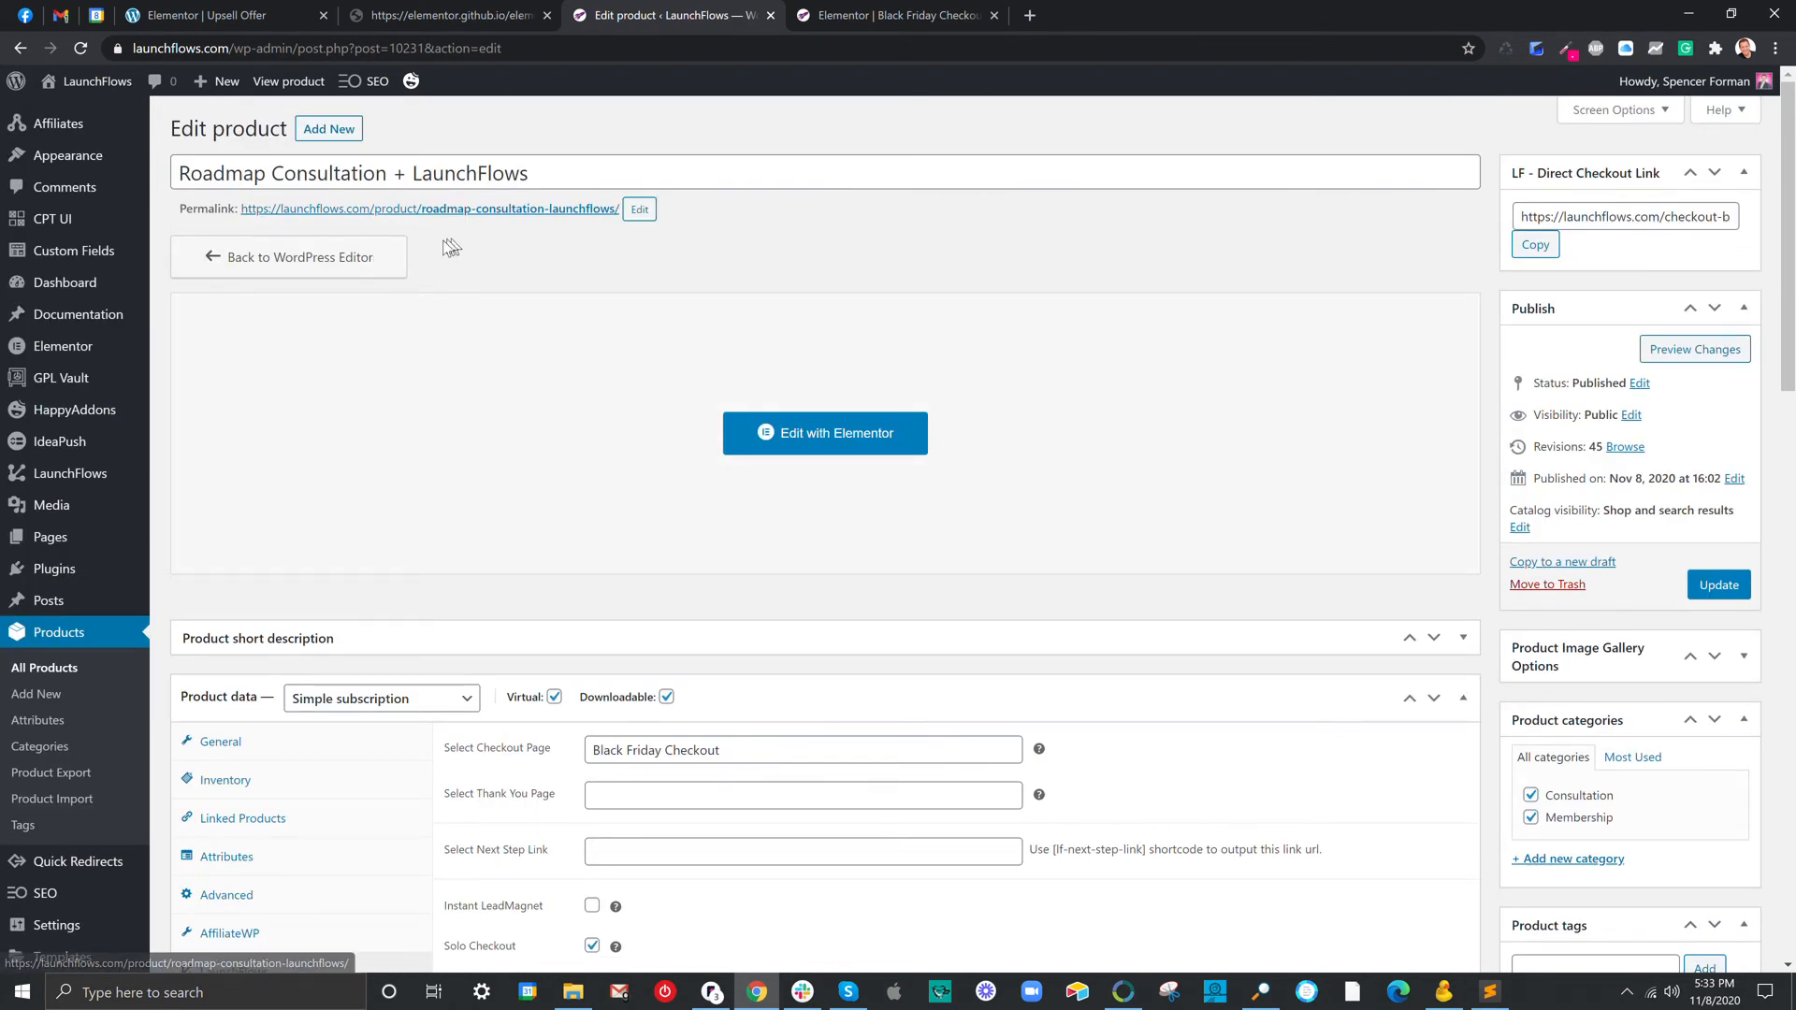
right_click(456, 208)
left_click(504, 223)
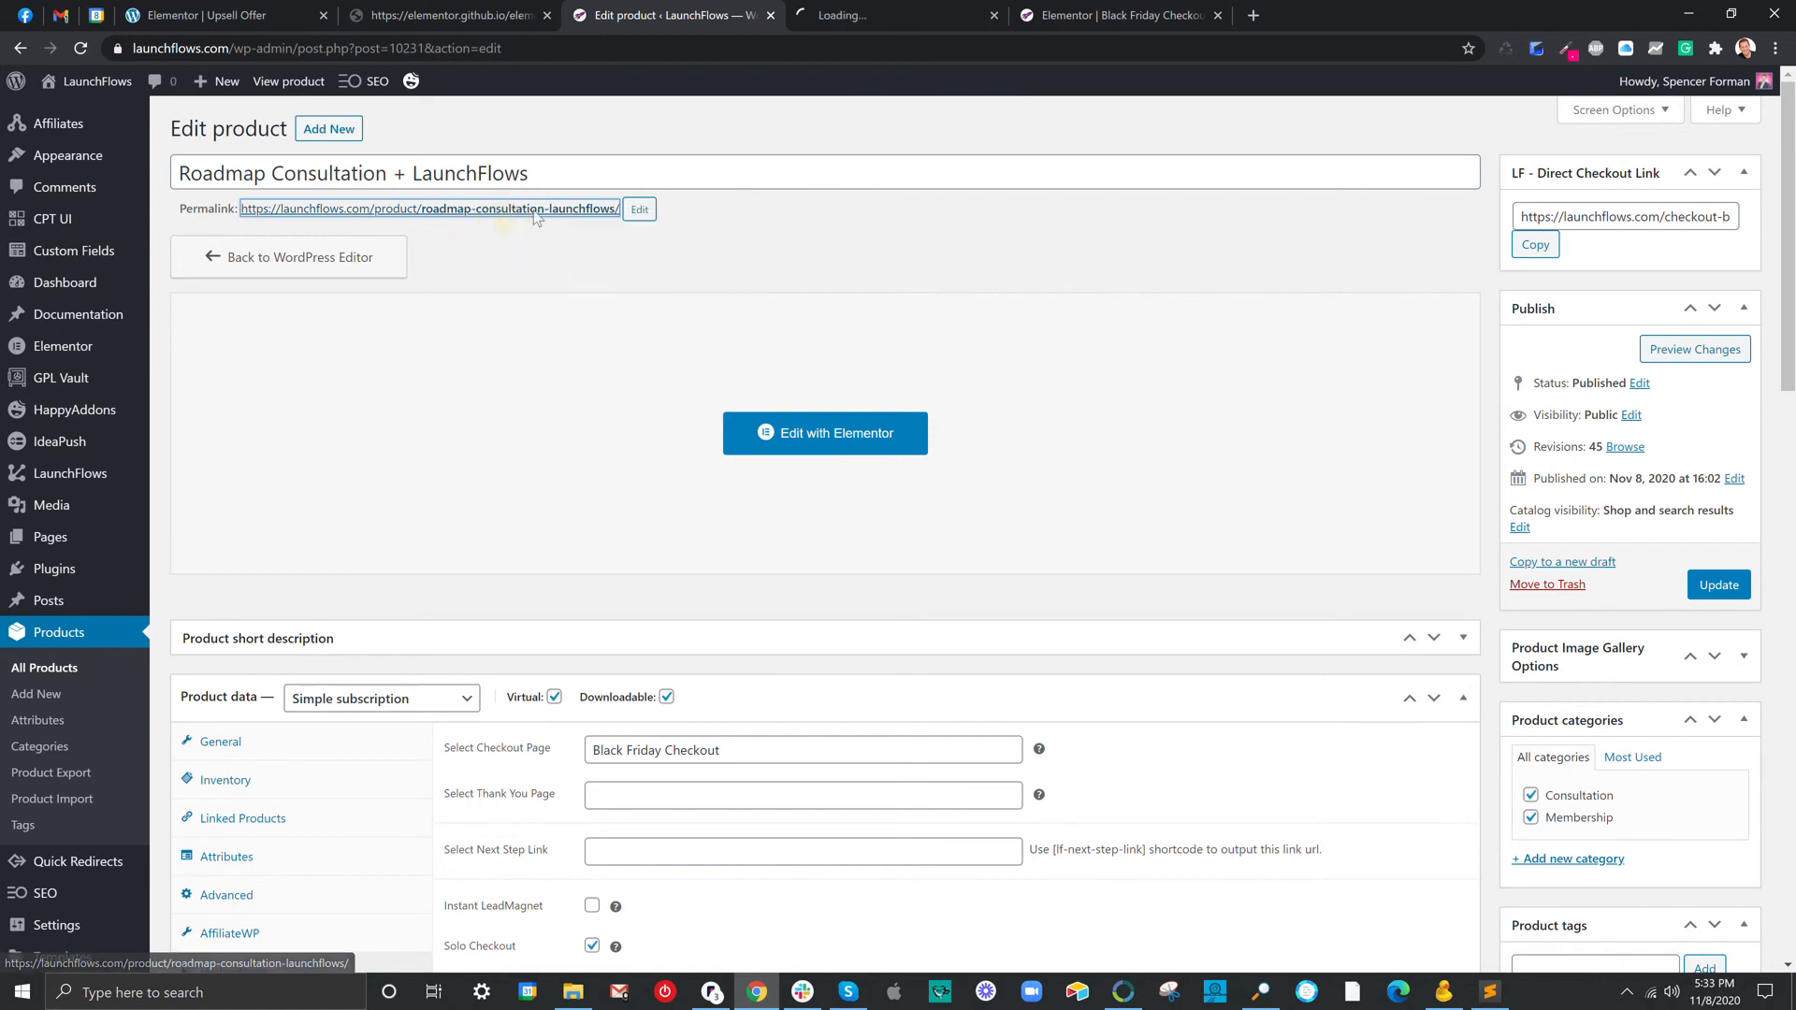
left_click(884, 15)
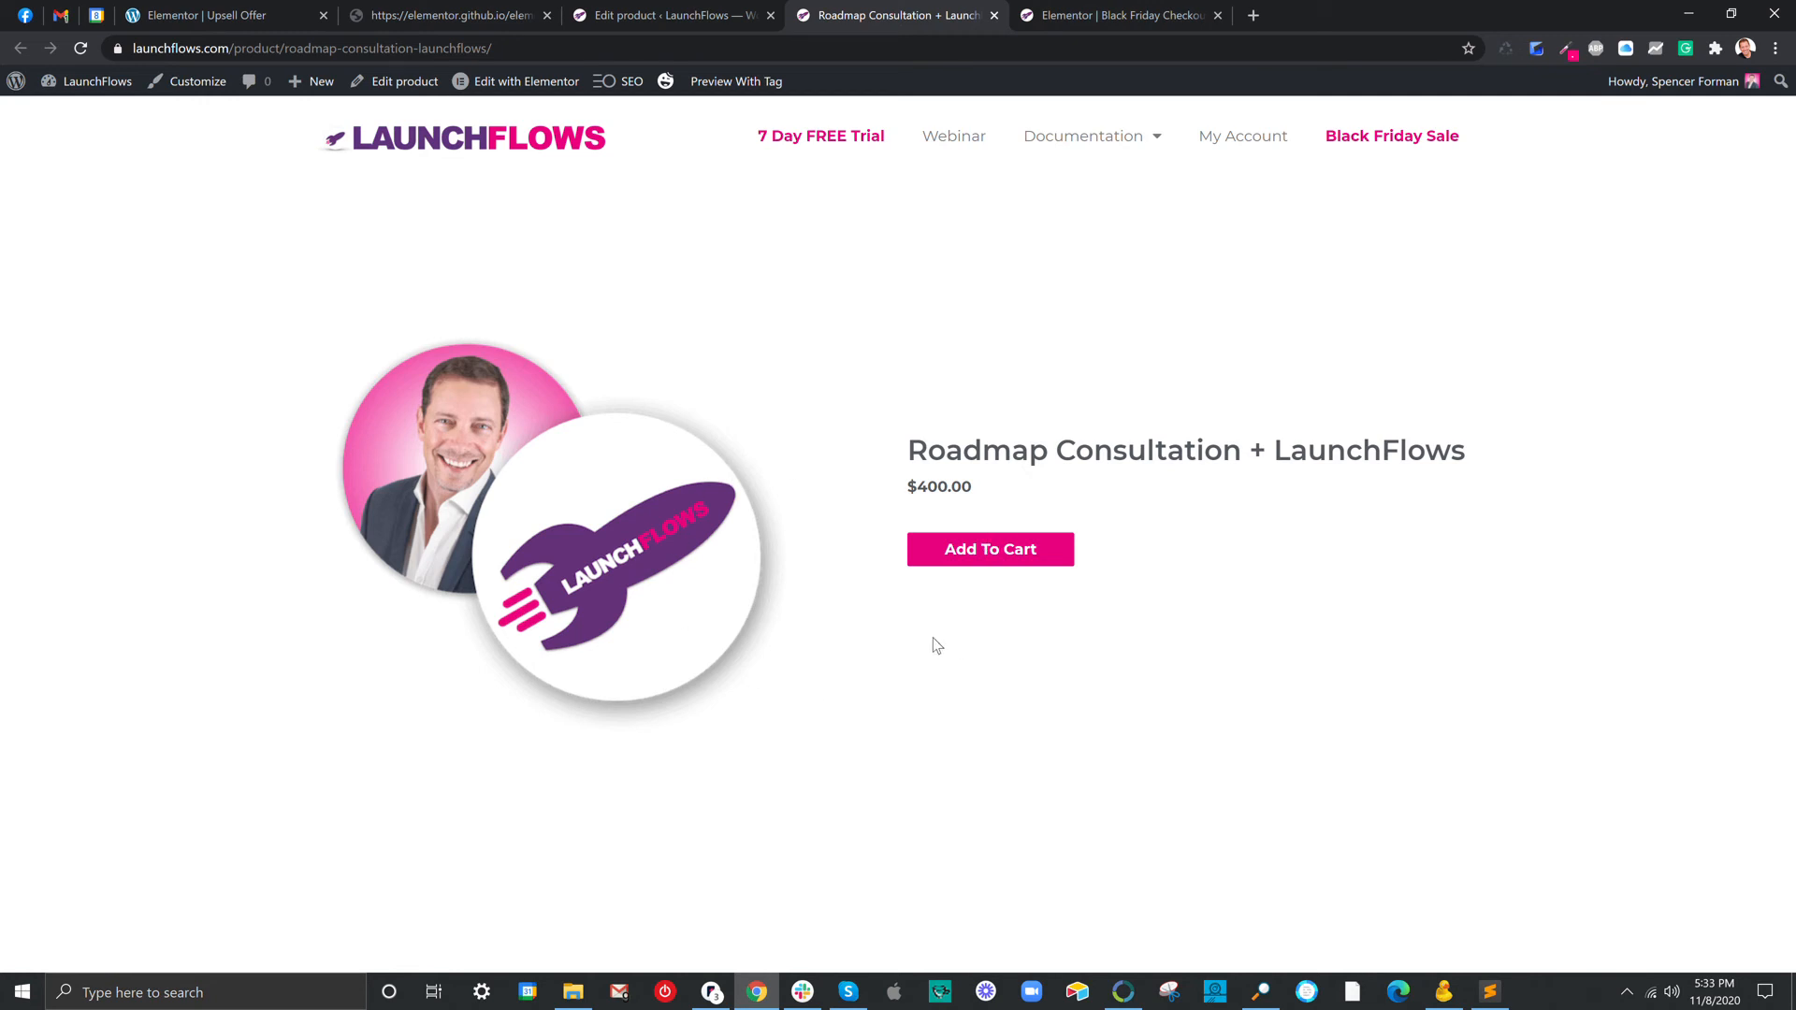
left_click(994, 16)
Open the product's WP Fusion settings and examine the tags applied for purchases, refunds and subscription changes.
scroll(551, 706, "down", 4)
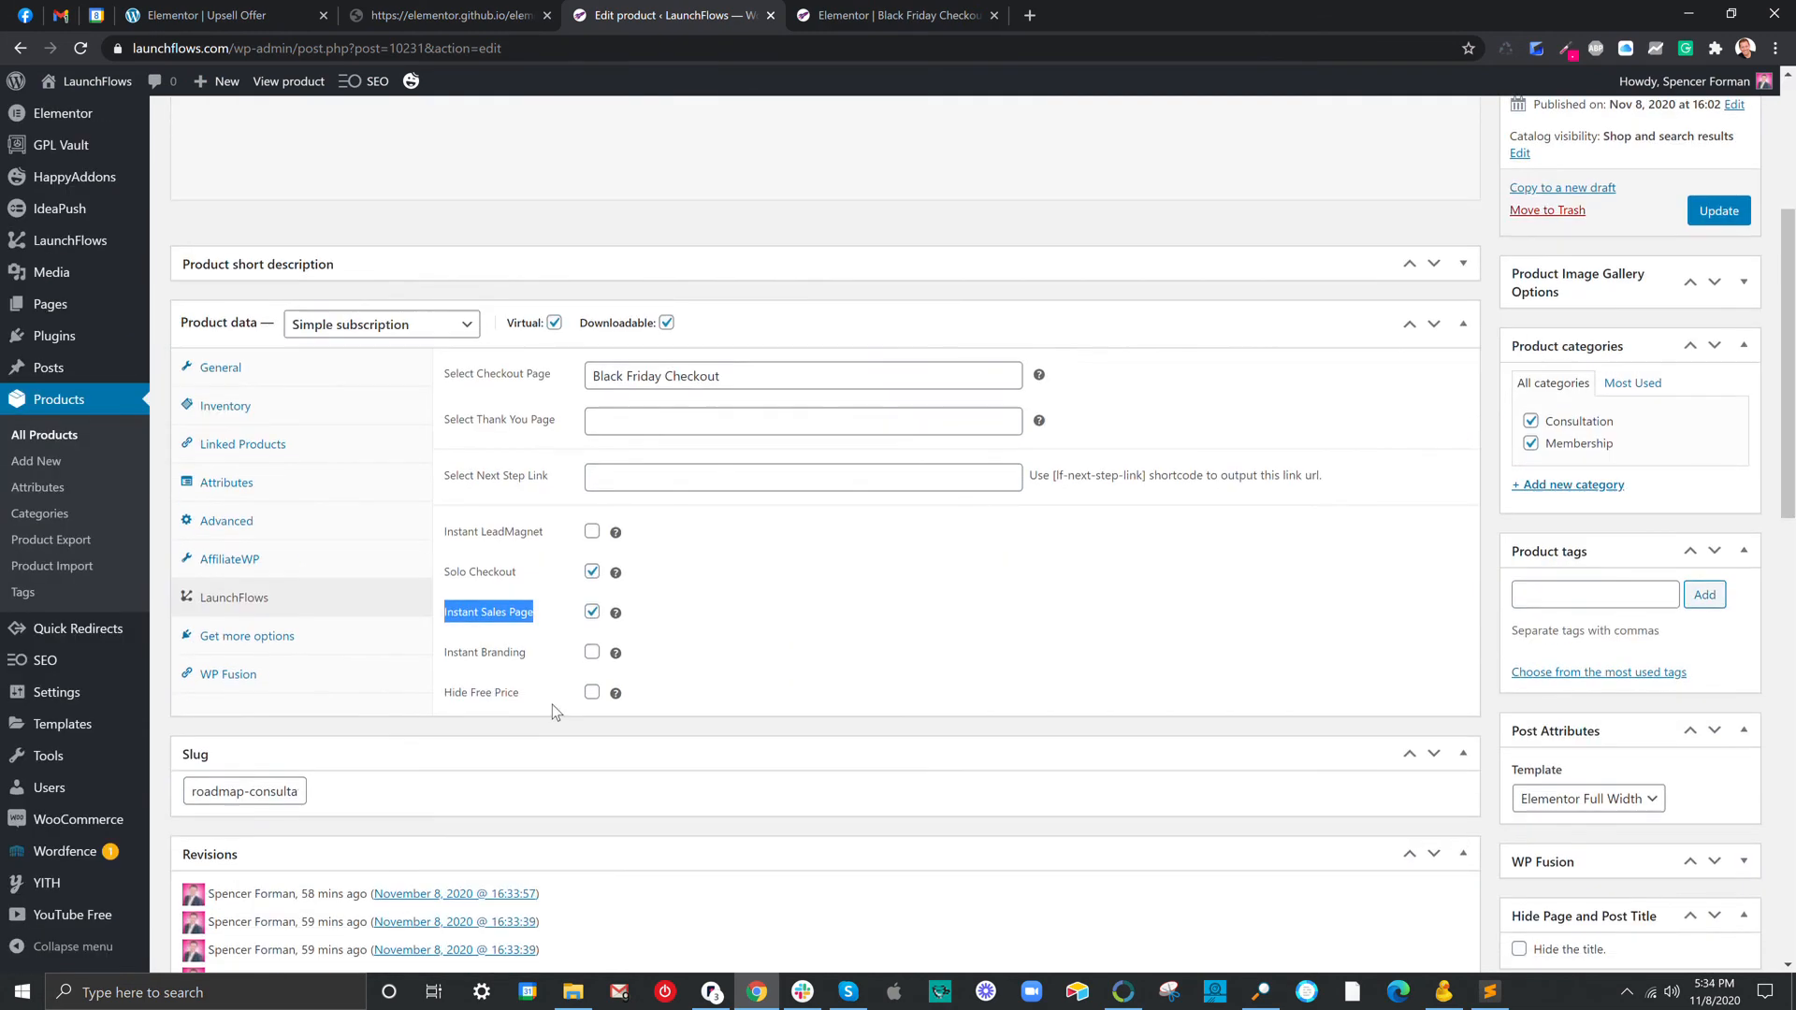
left_click(245, 682)
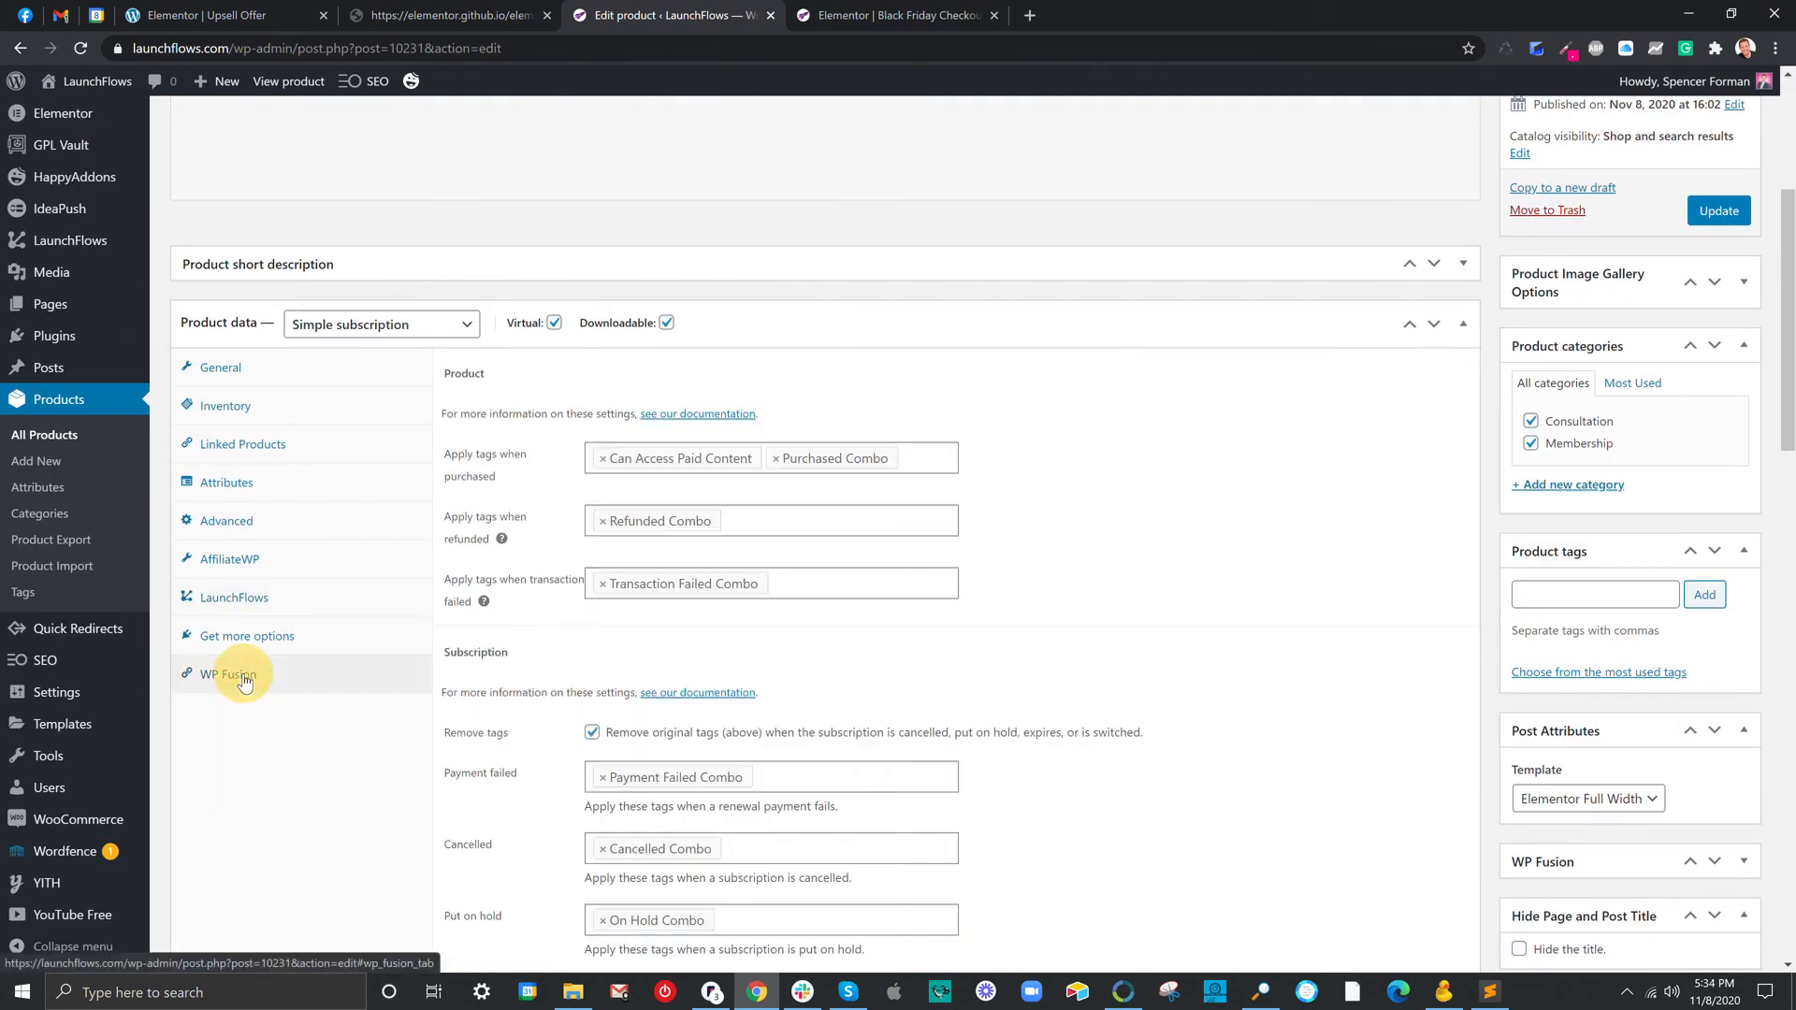
scroll(596, 521, "down", 2)
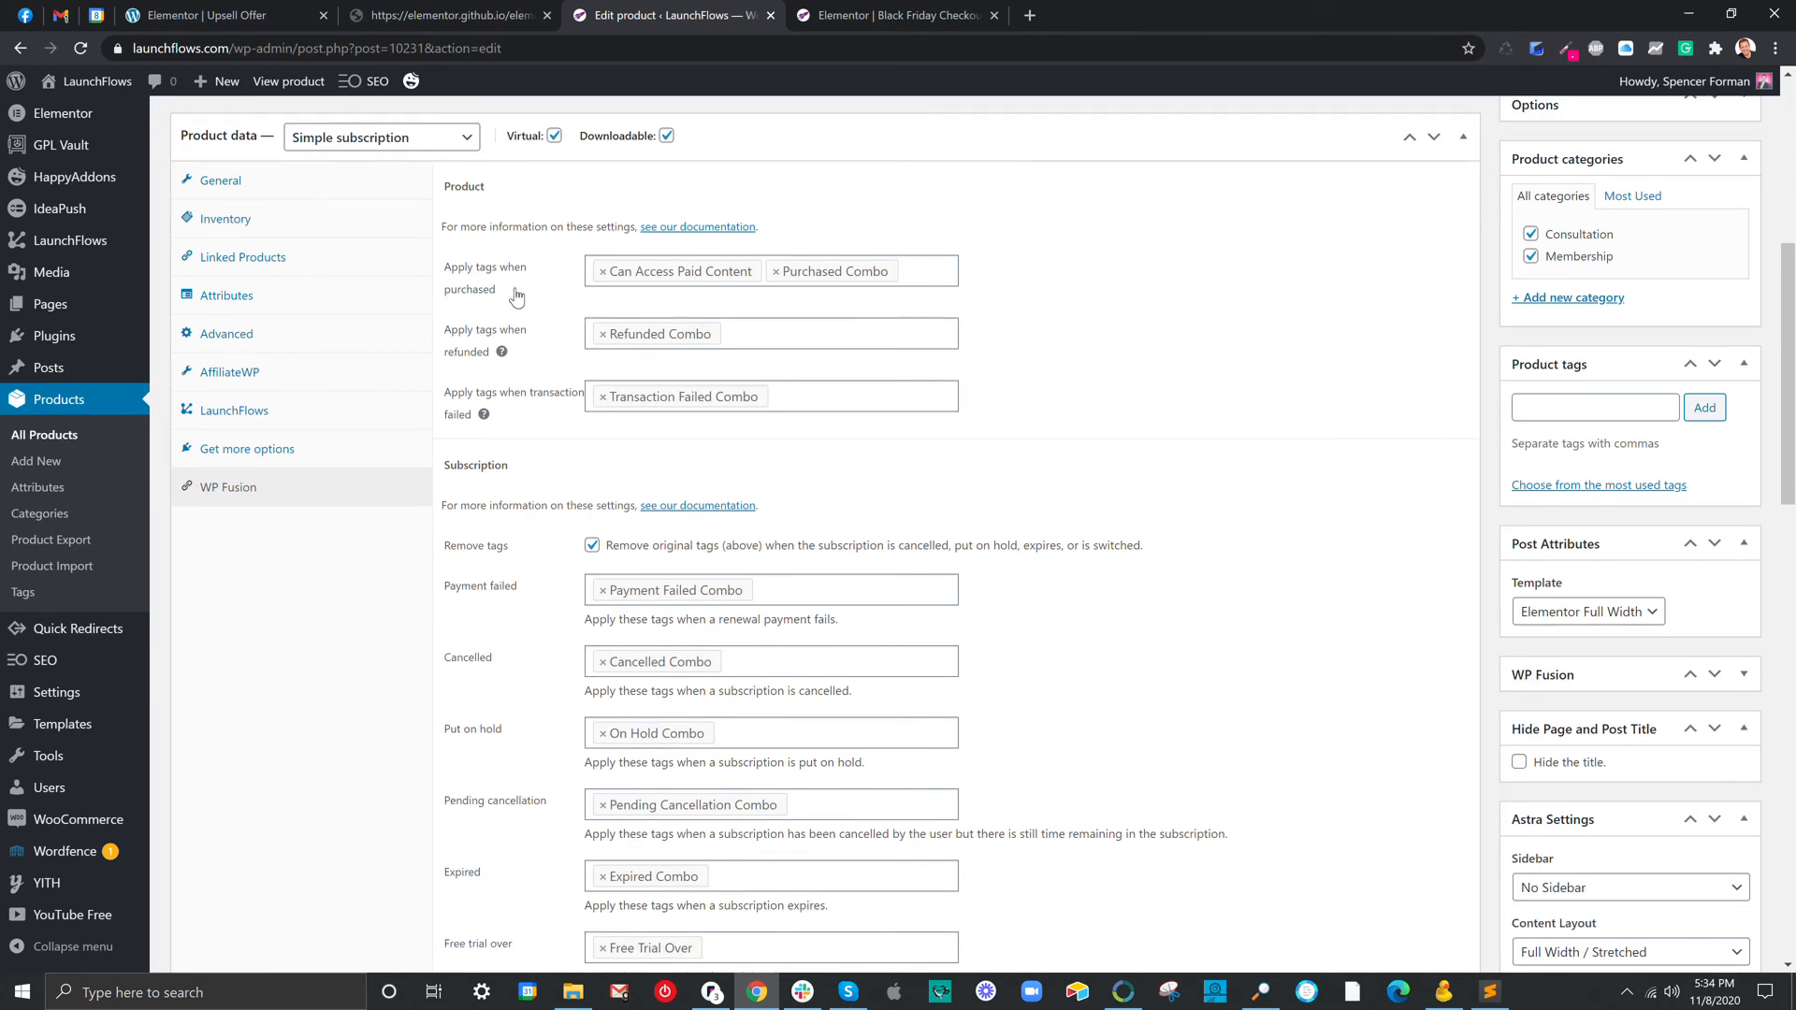
Examine the WP Fusion tag settings for purchase, tag removal, failed payment, cancelled, on-hold and pending-cancellation events.
left_click_drag(515, 296, 465, 270)
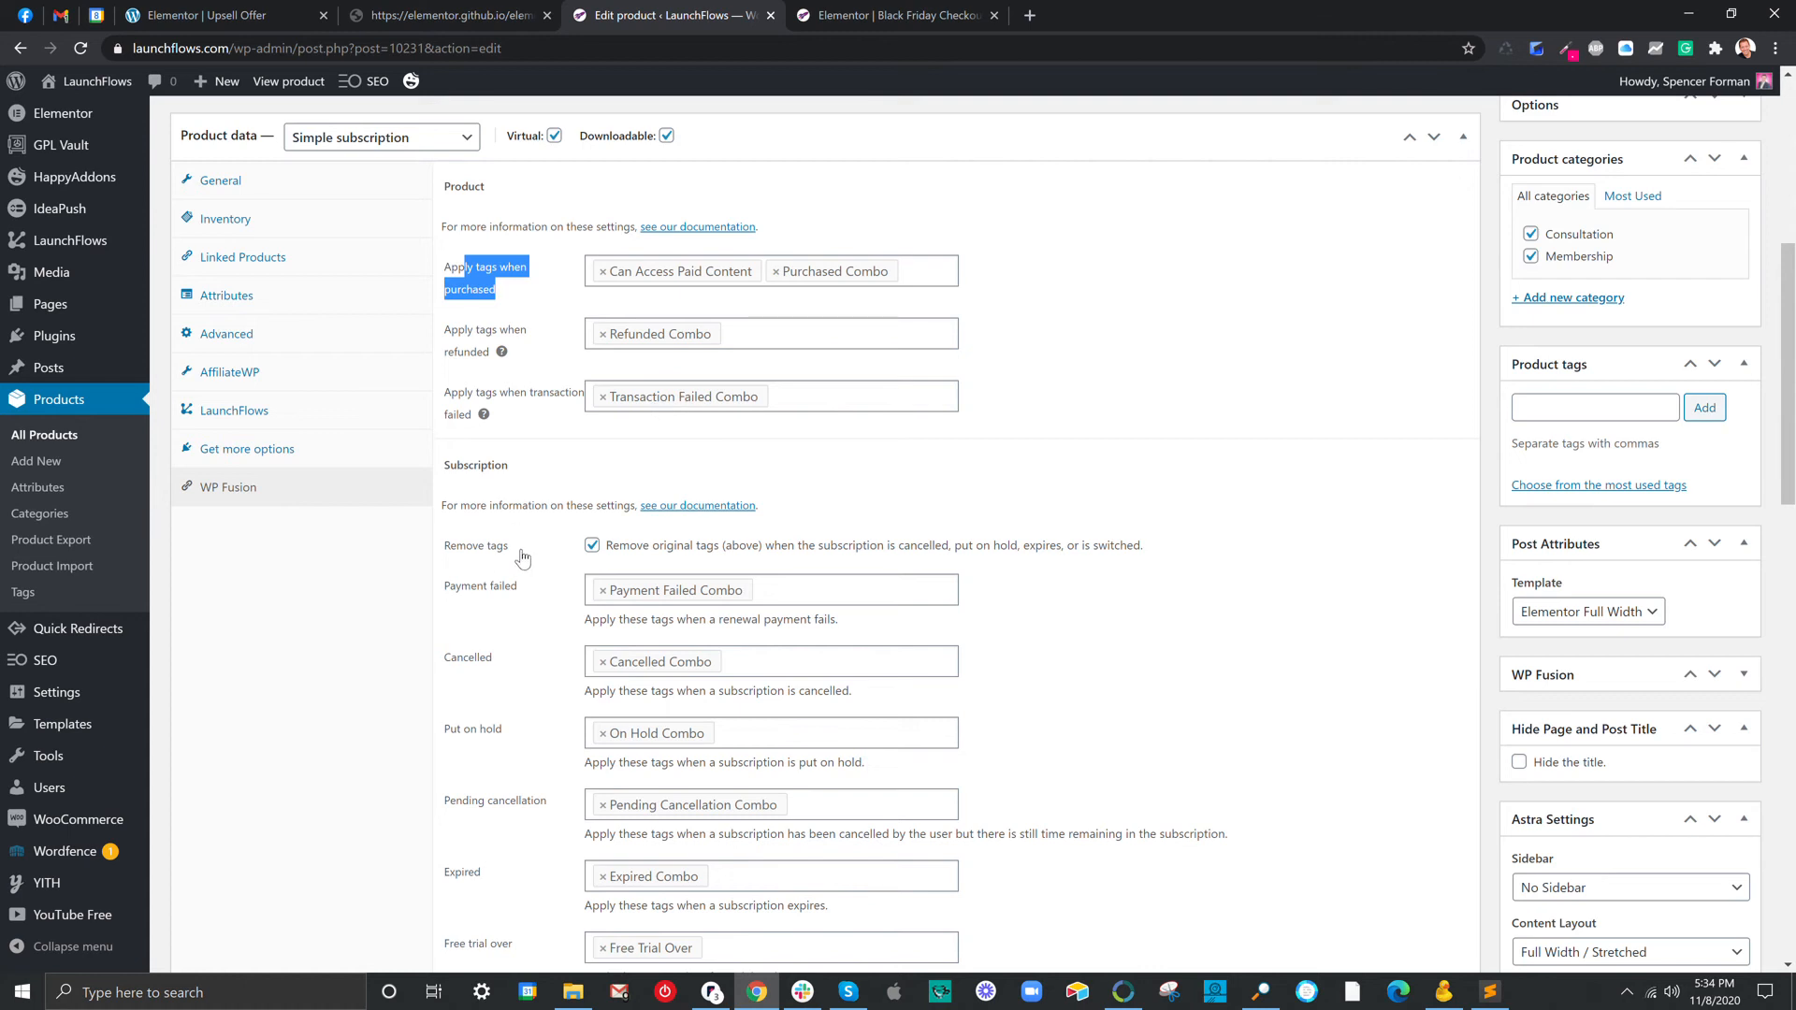
left_click_drag(510, 547, 457, 547)
scroll(523, 537, "down", 3)
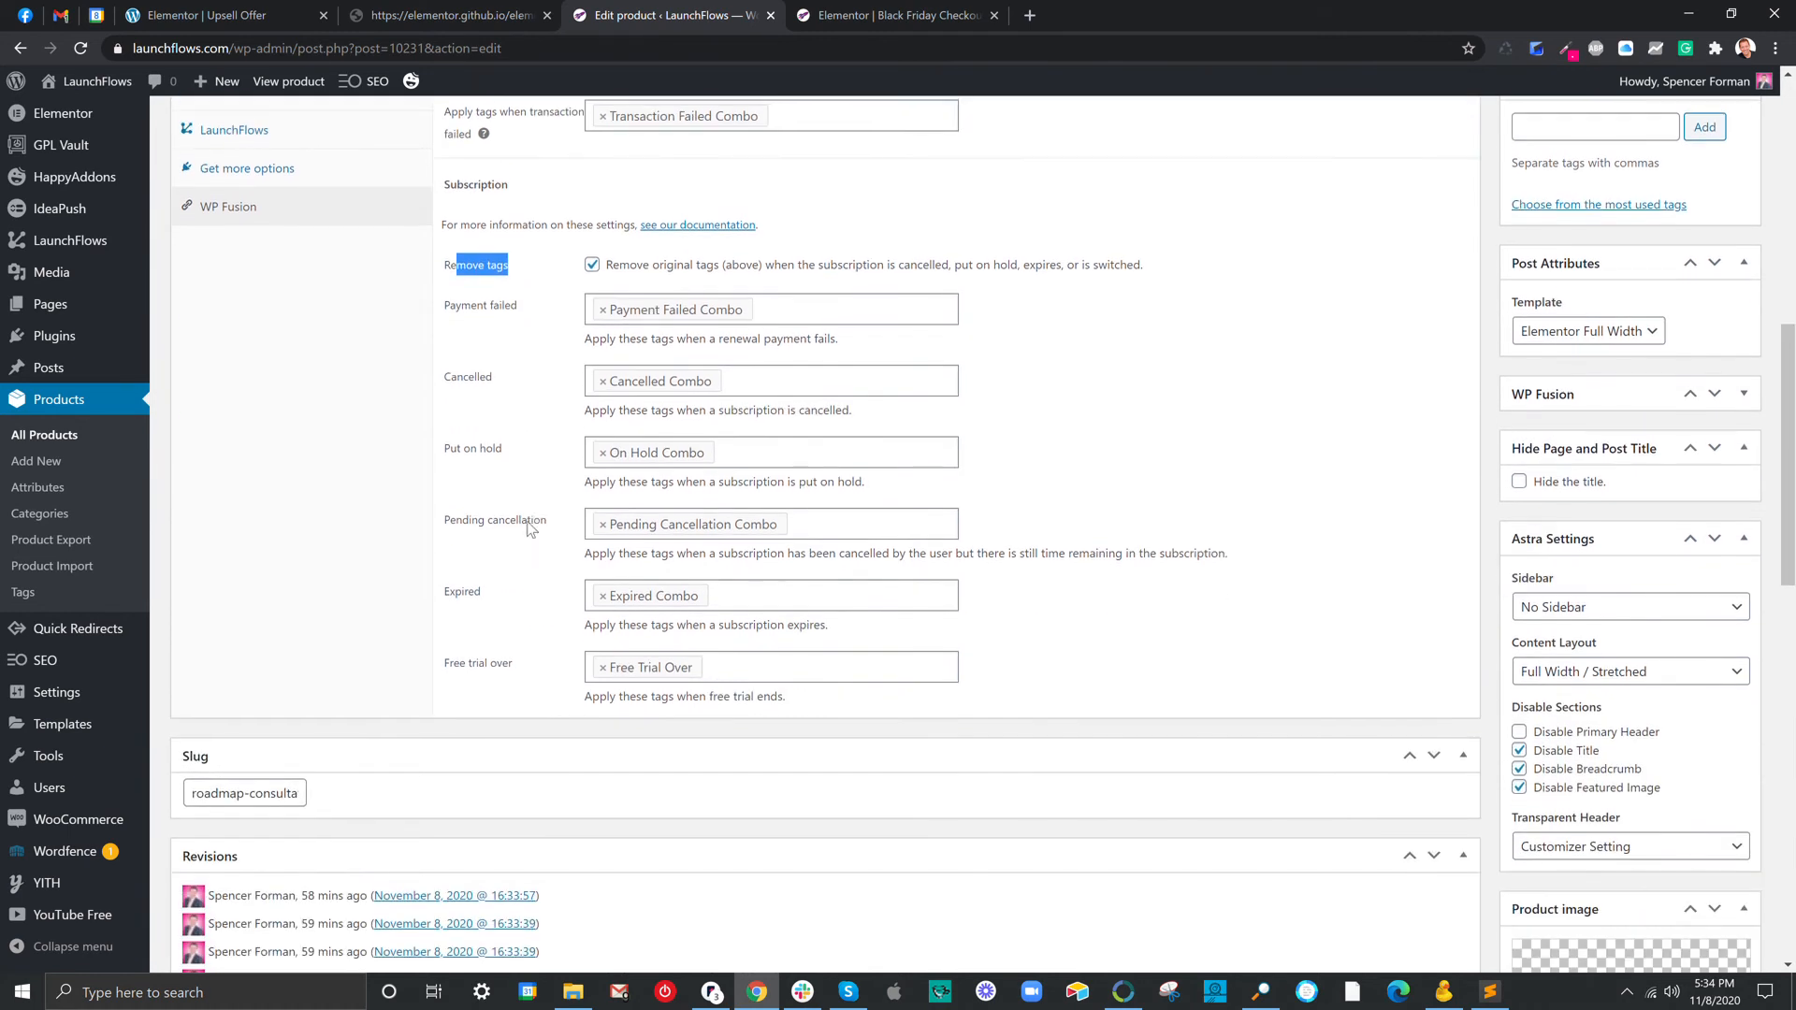
scroll(552, 497, "up", 1)
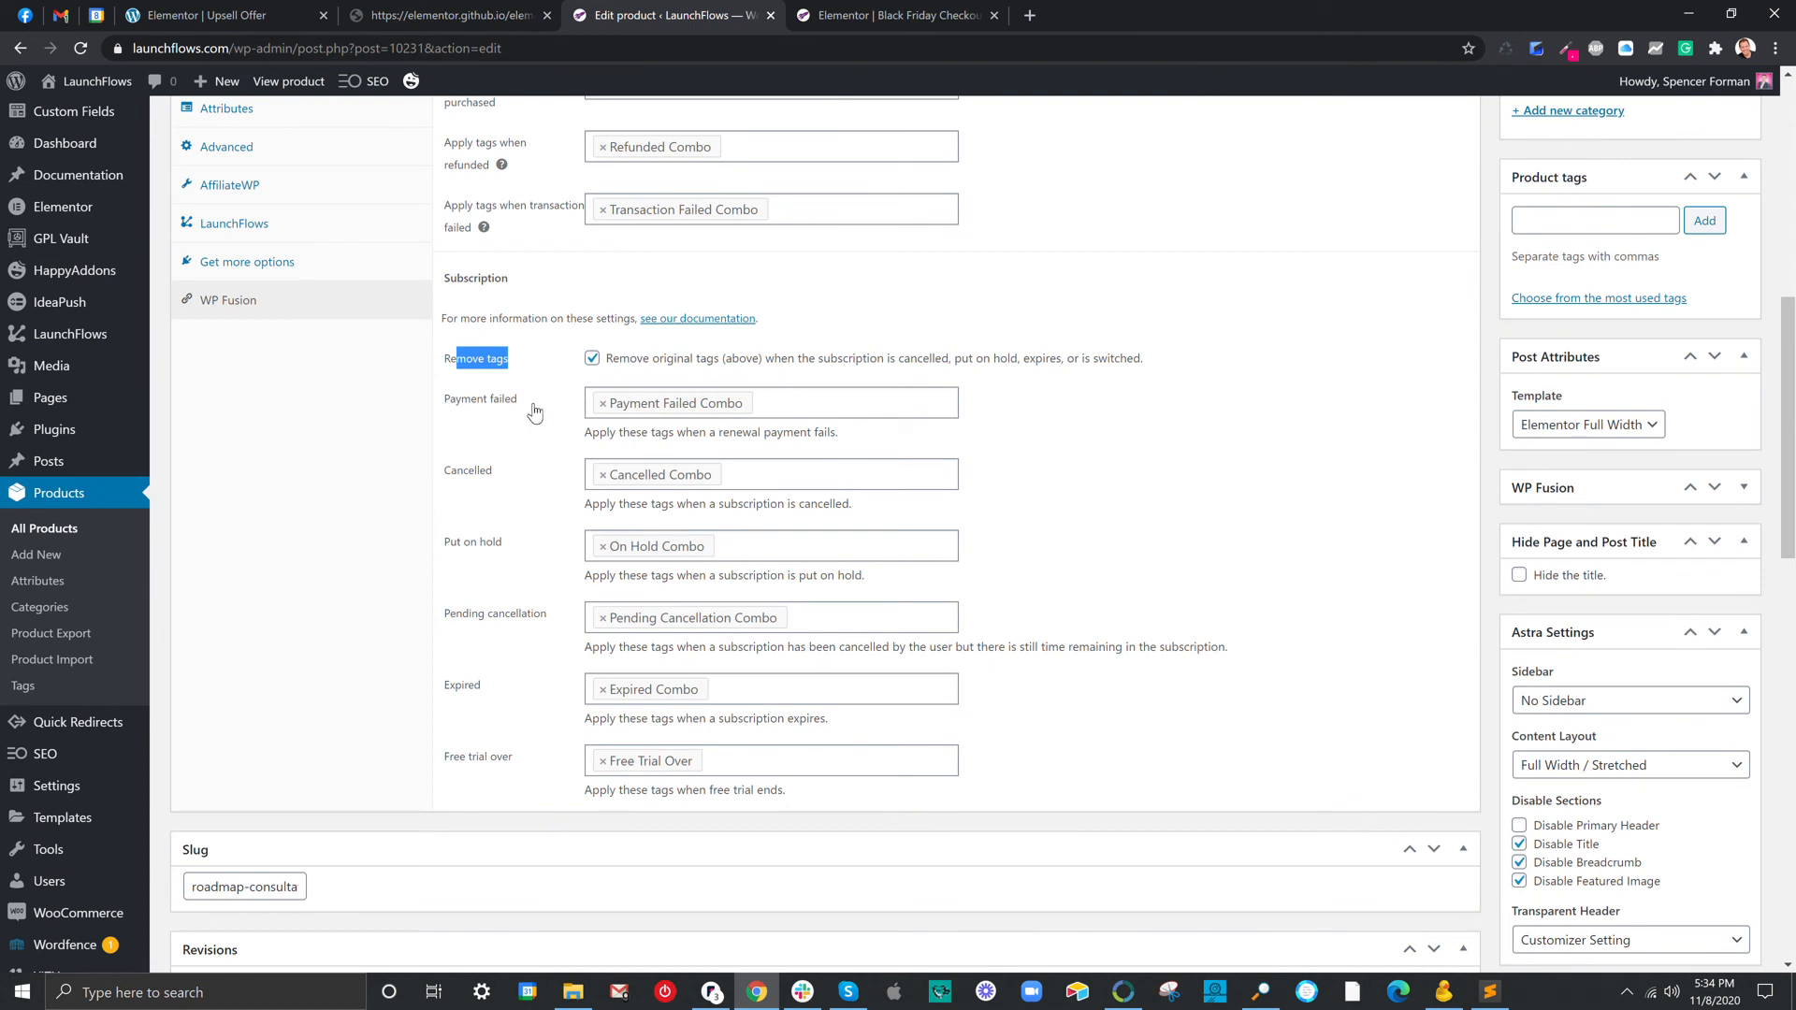
left_click_drag(518, 400, 461, 401)
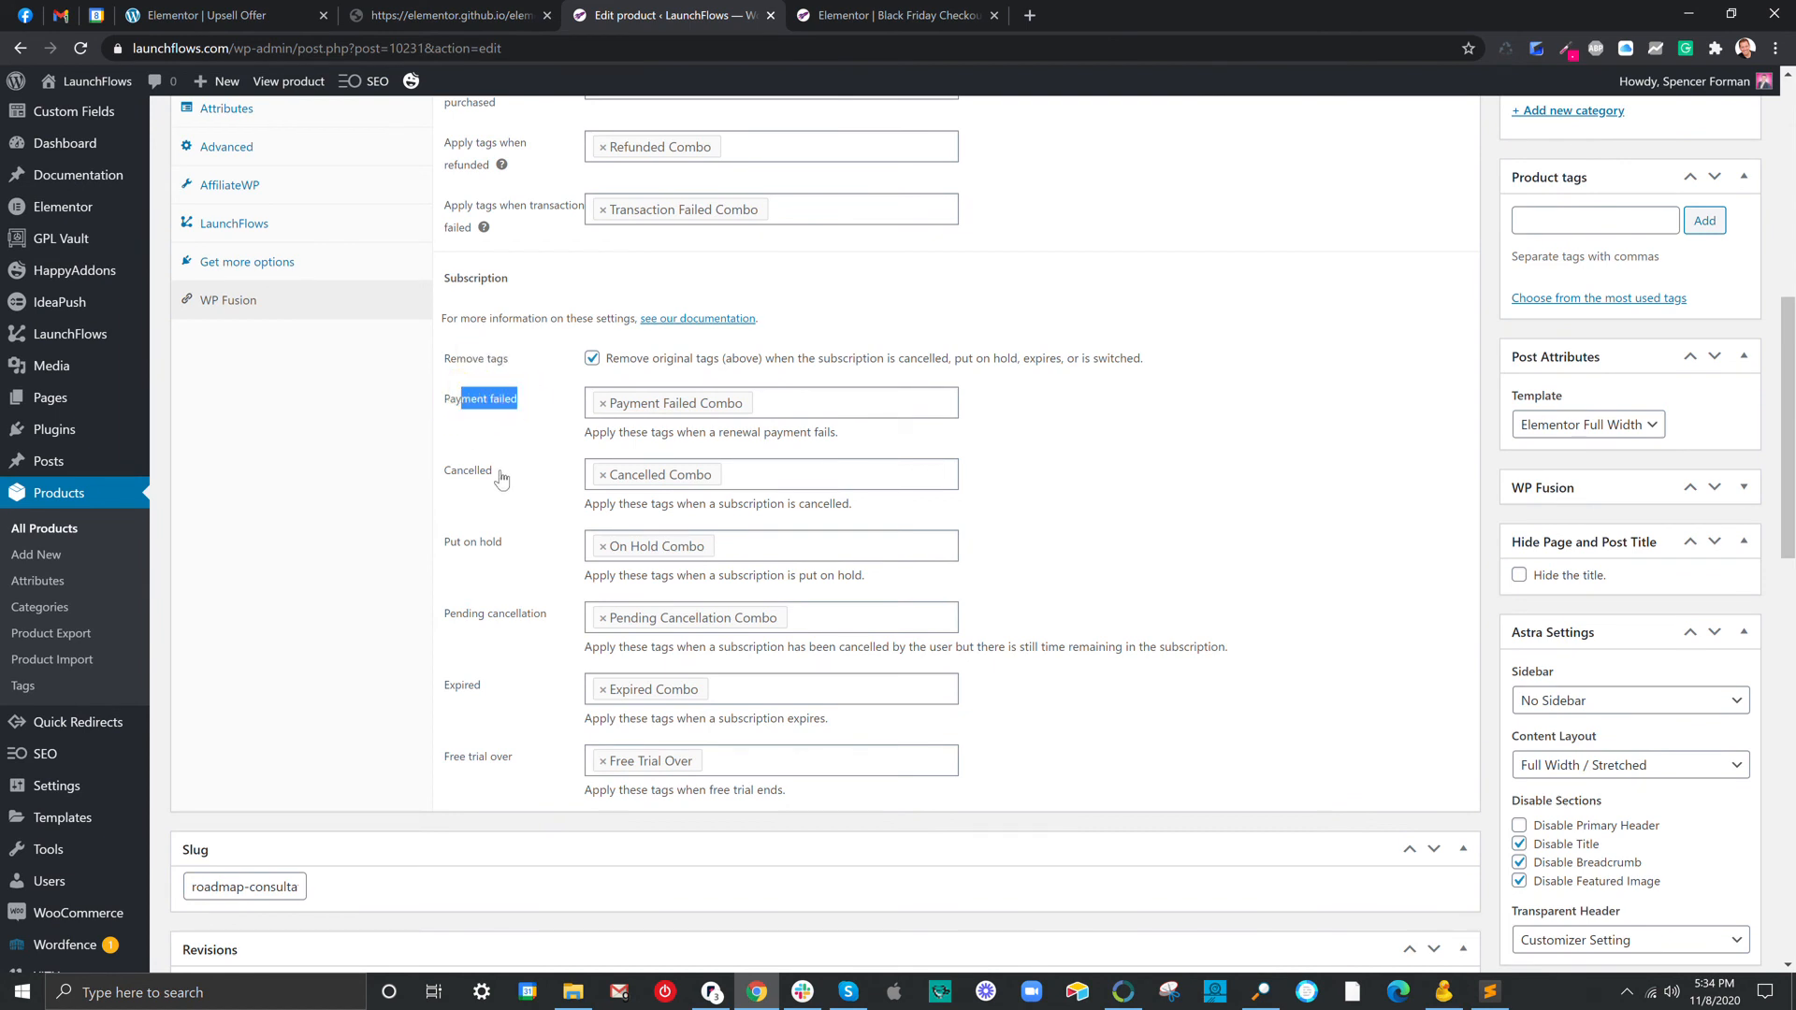
left_click_drag(499, 472, 442, 470)
left_click_drag(504, 541, 468, 544)
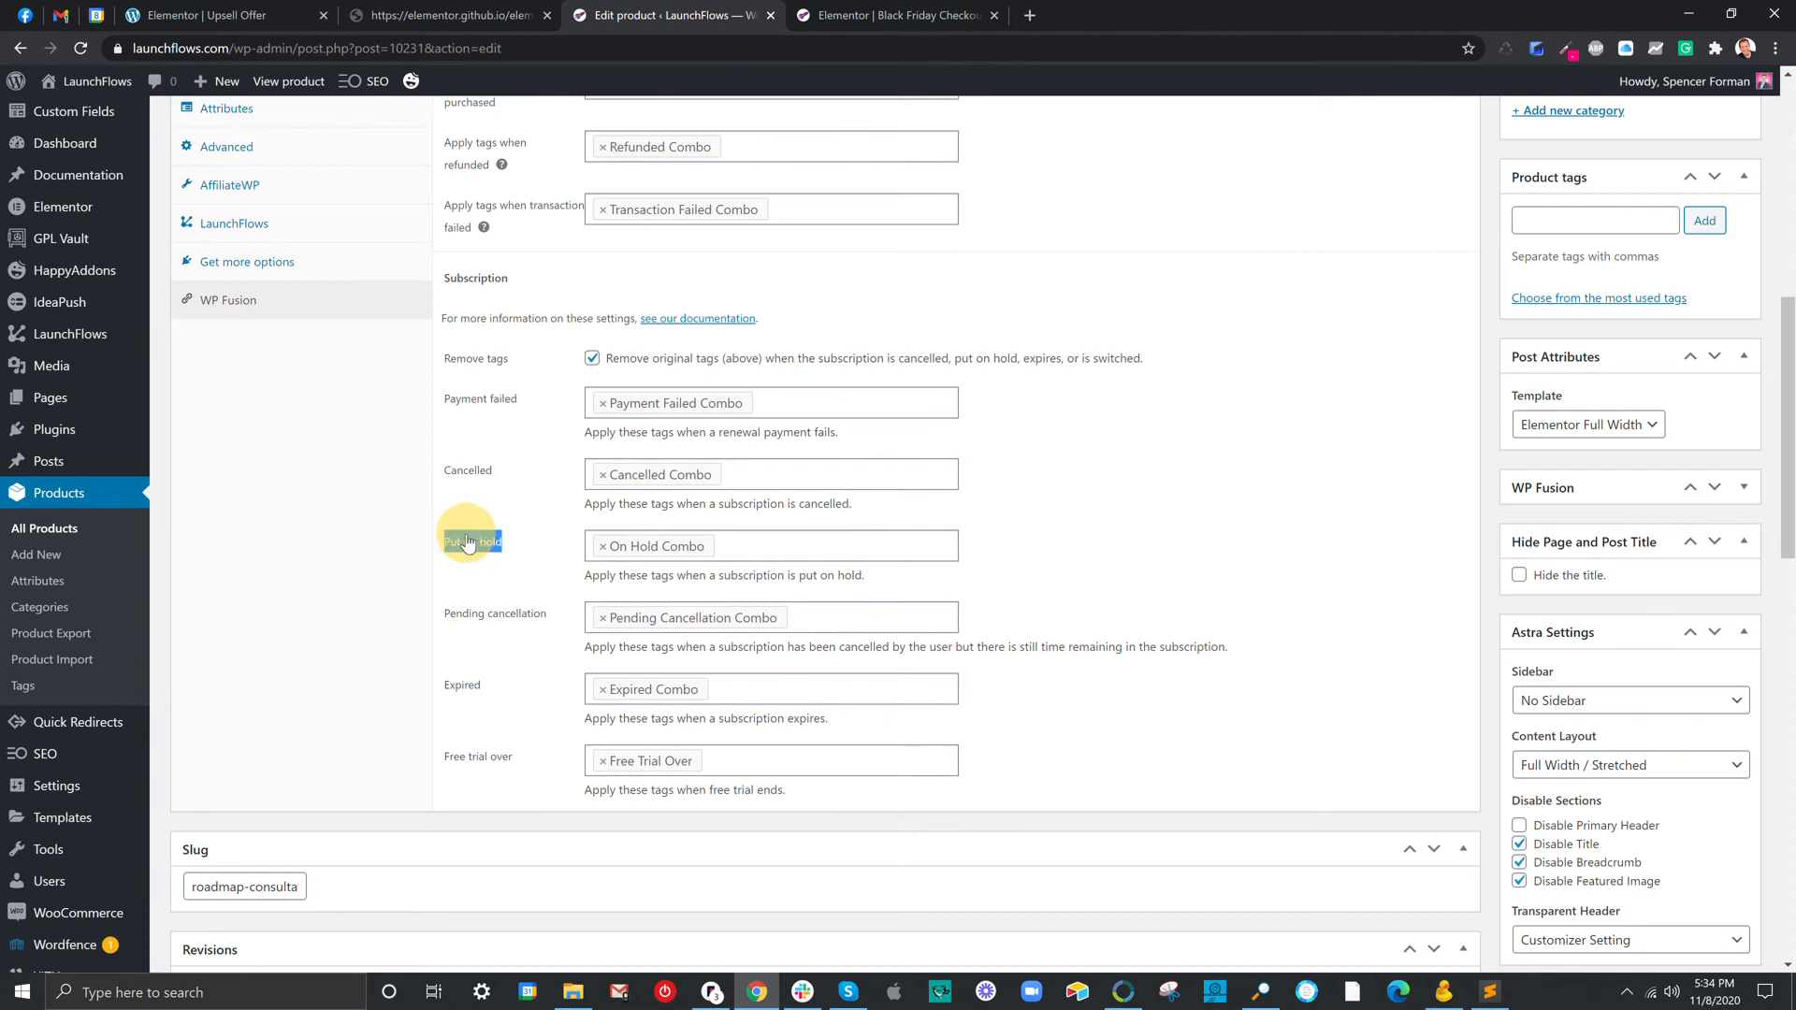
left_click_drag(545, 614, 487, 615)
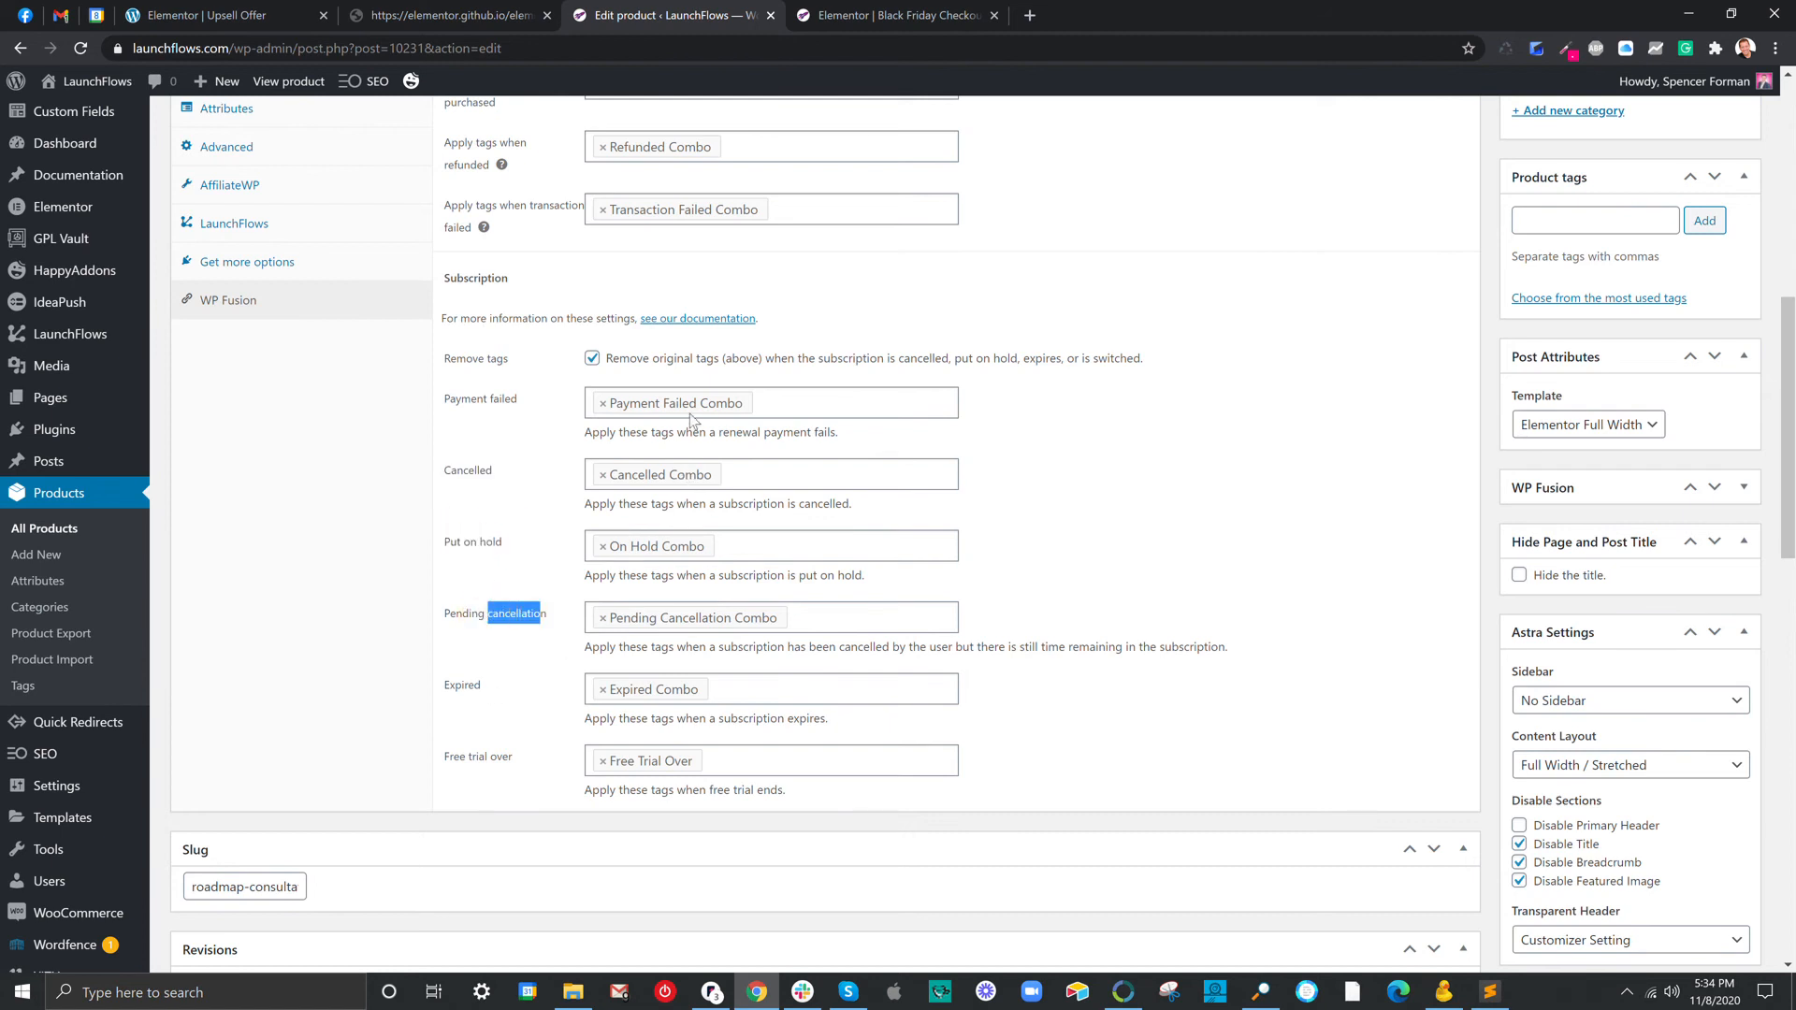
scroll(848, 591, "up", 4)
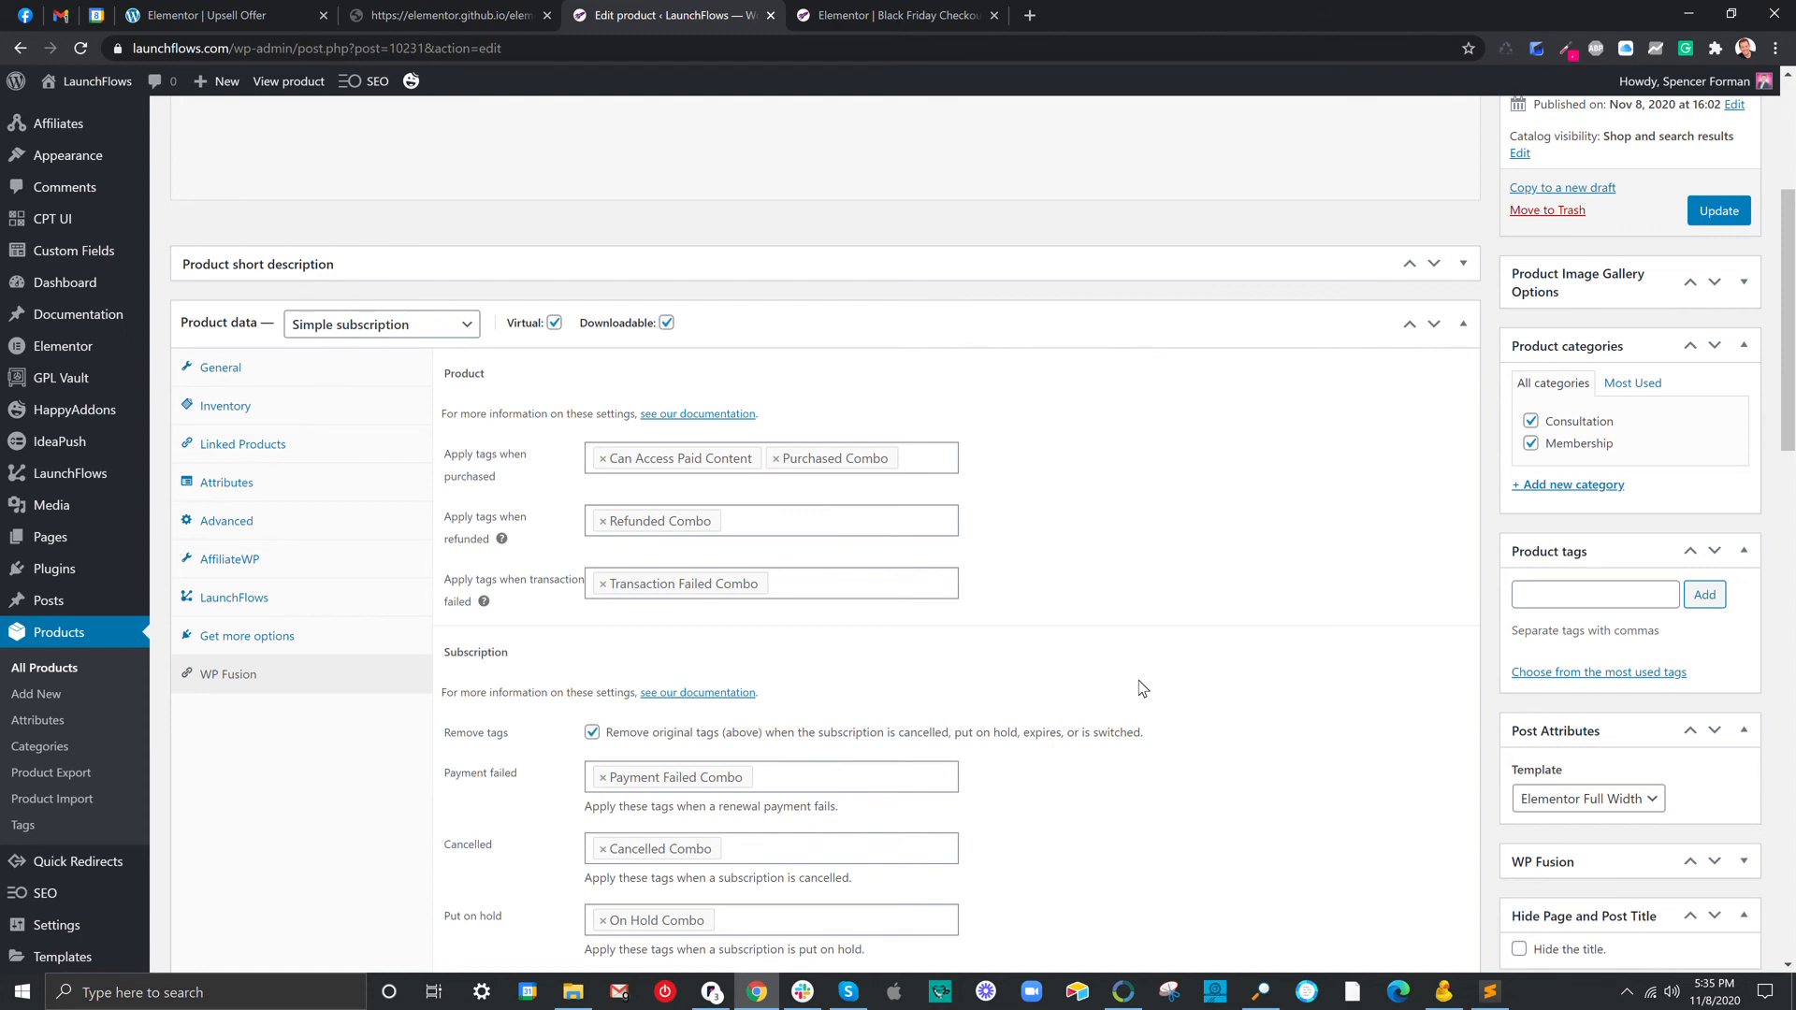
scroll(1175, 670, "up", 4)
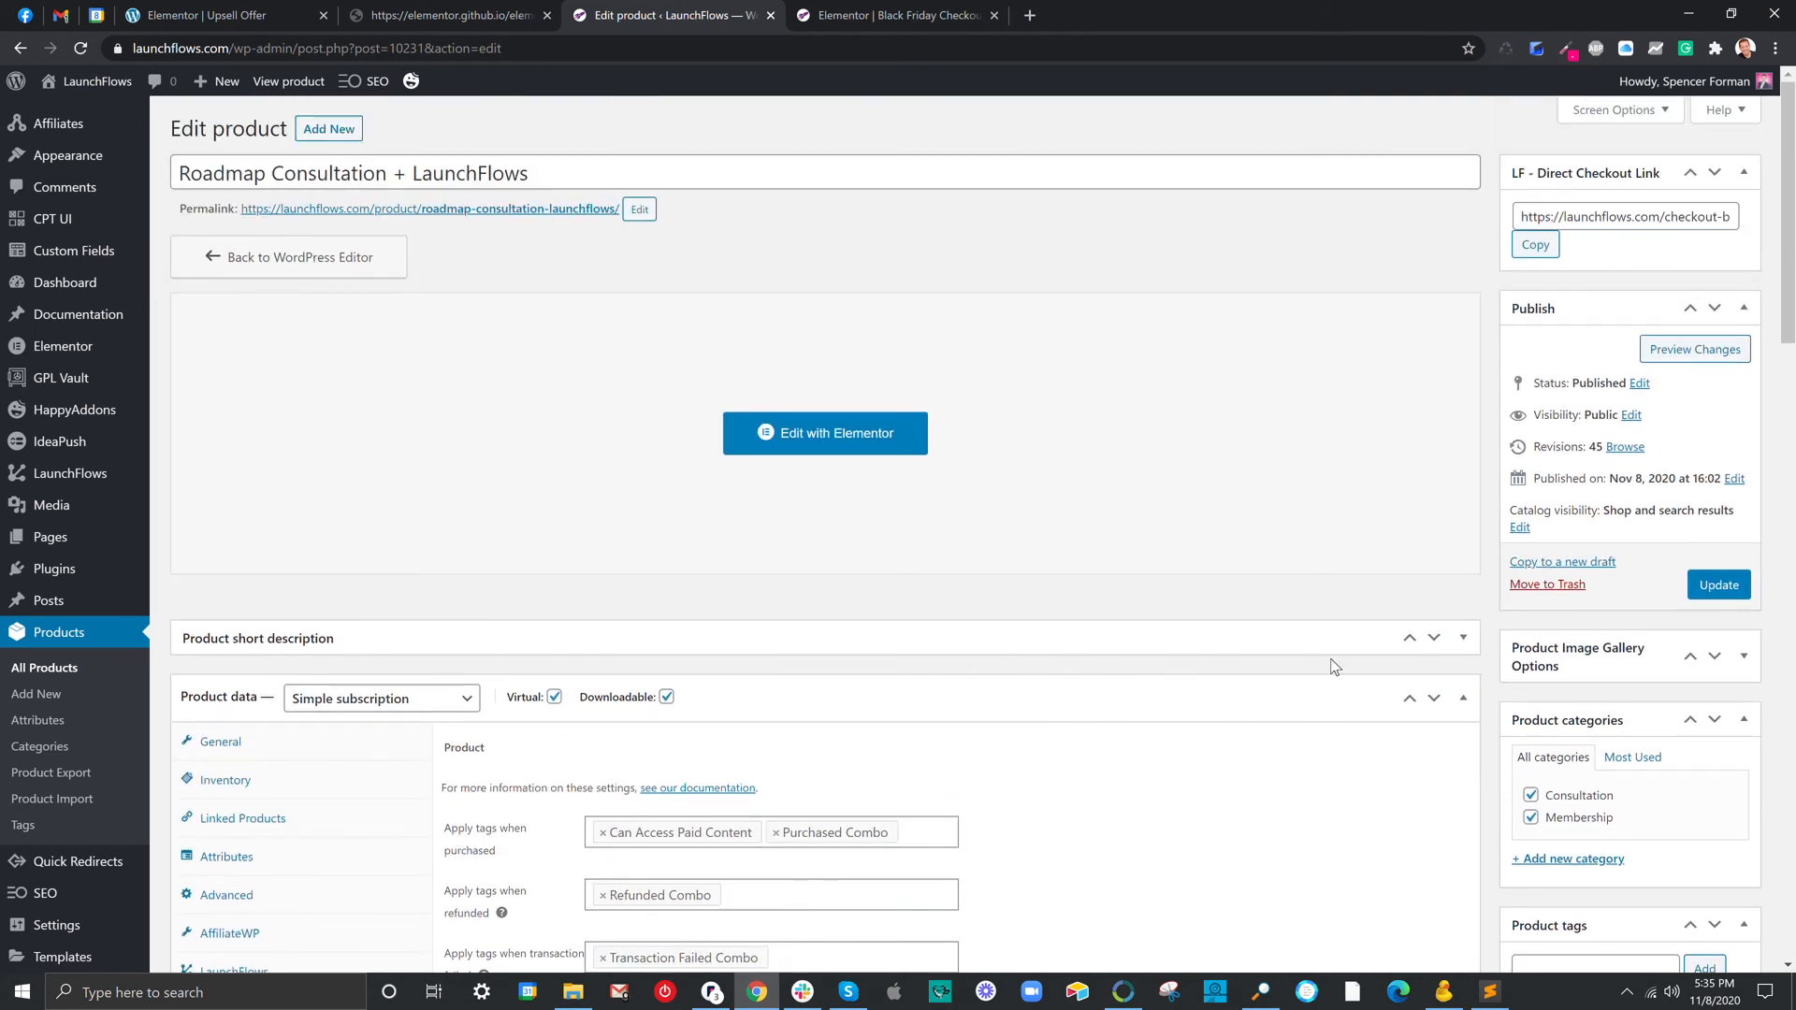
Preview the Black Friday Checkout page and review its order summary, product options and billing details.
left_click(896, 13)
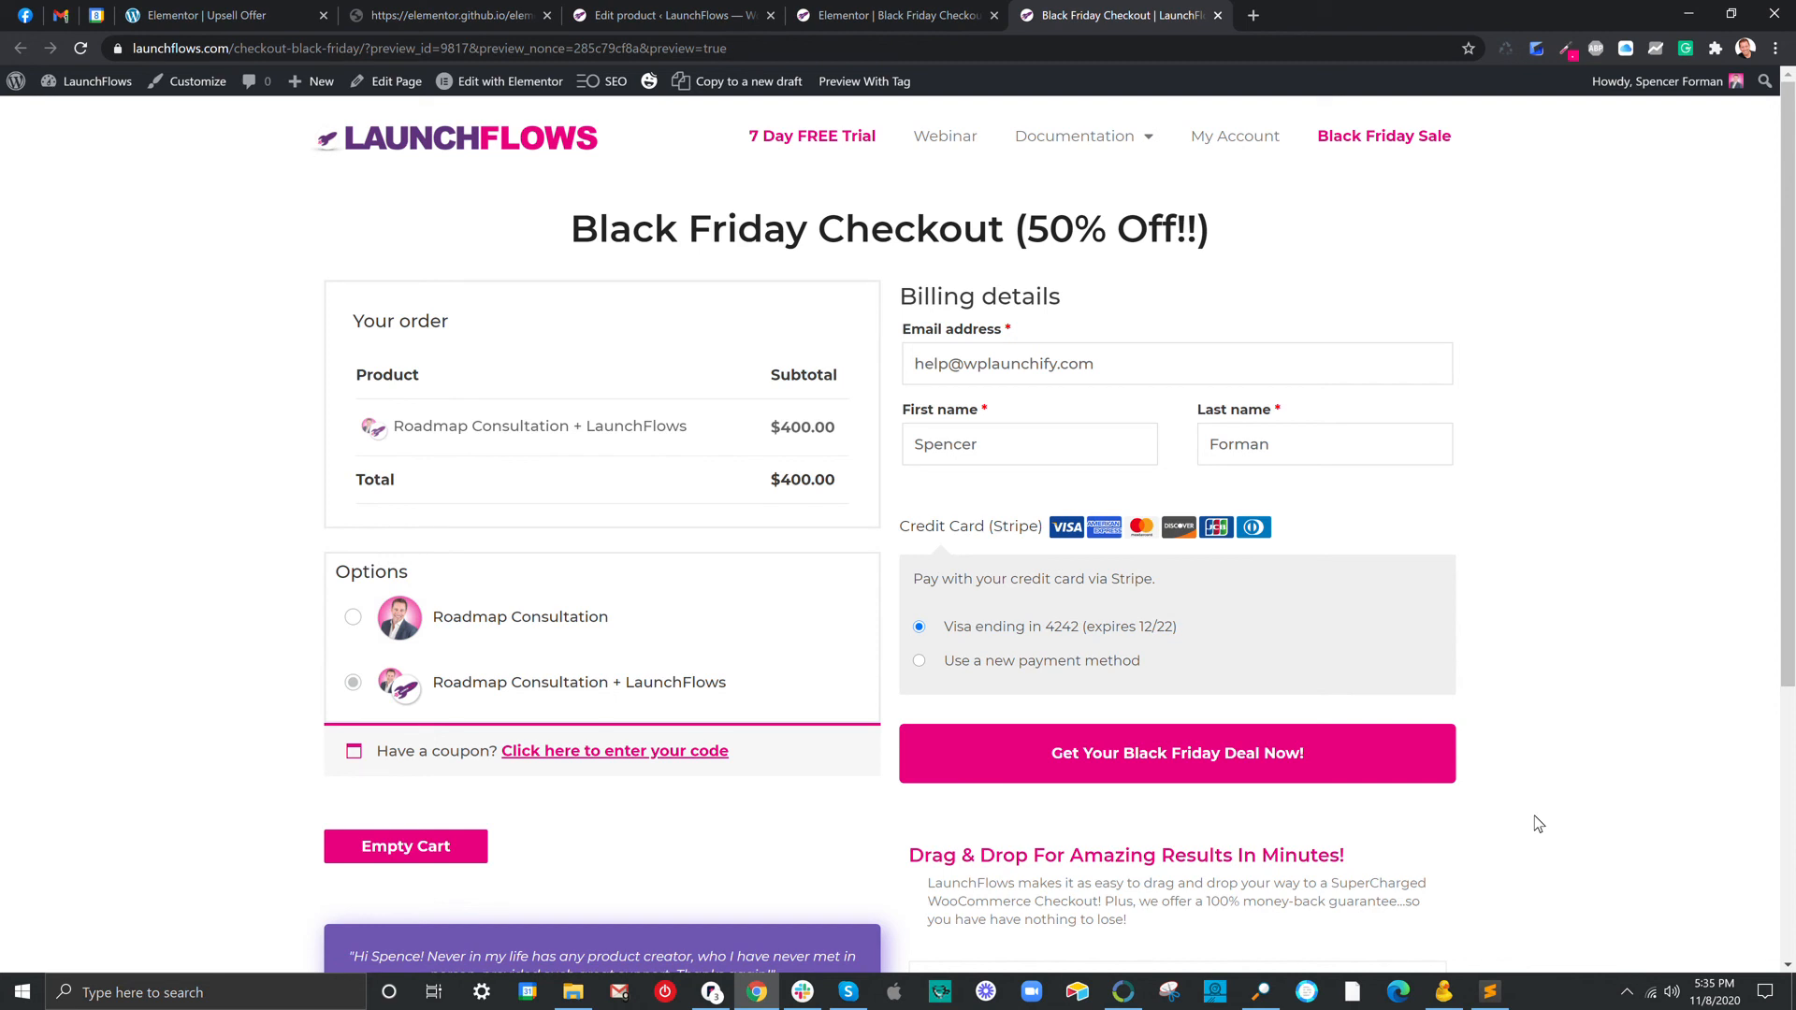
scroll(1589, 802, "down", 3)
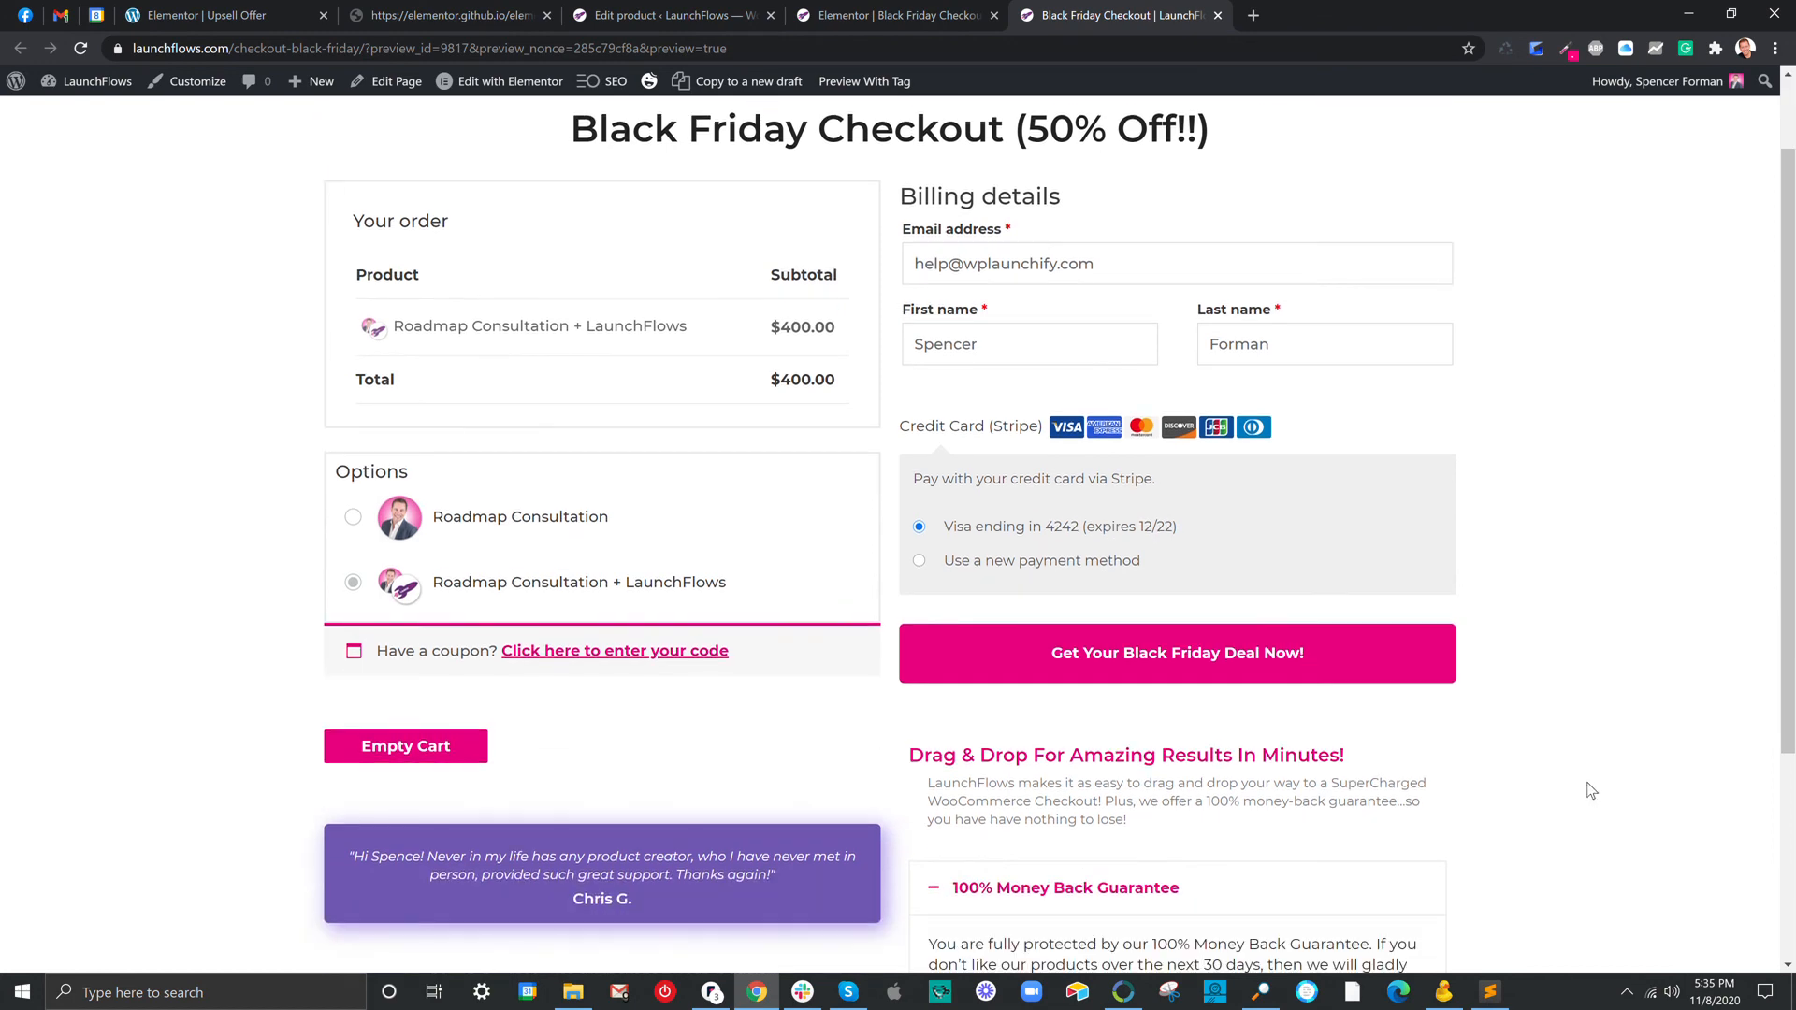
scroll(1601, 814, "up", 3)
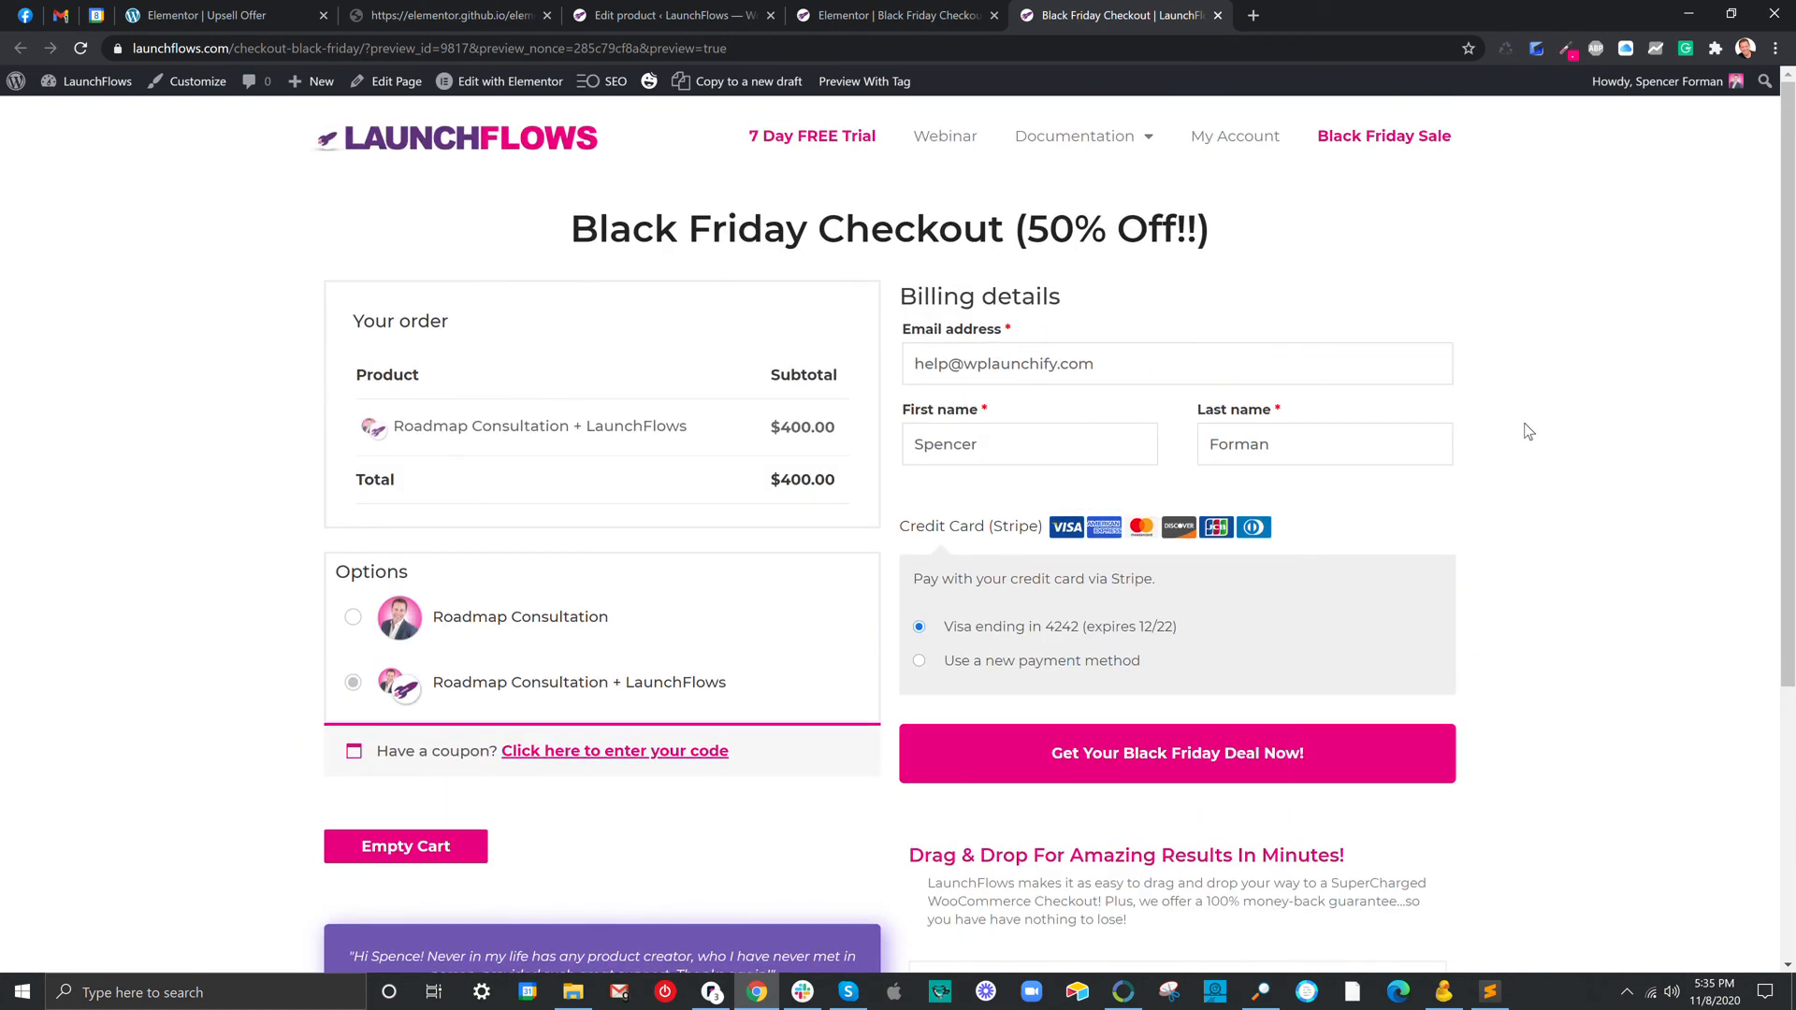
Open the Black Friday Sale page from the checkout page and examine its GET IT DONE! headline.
left_click(1418, 138)
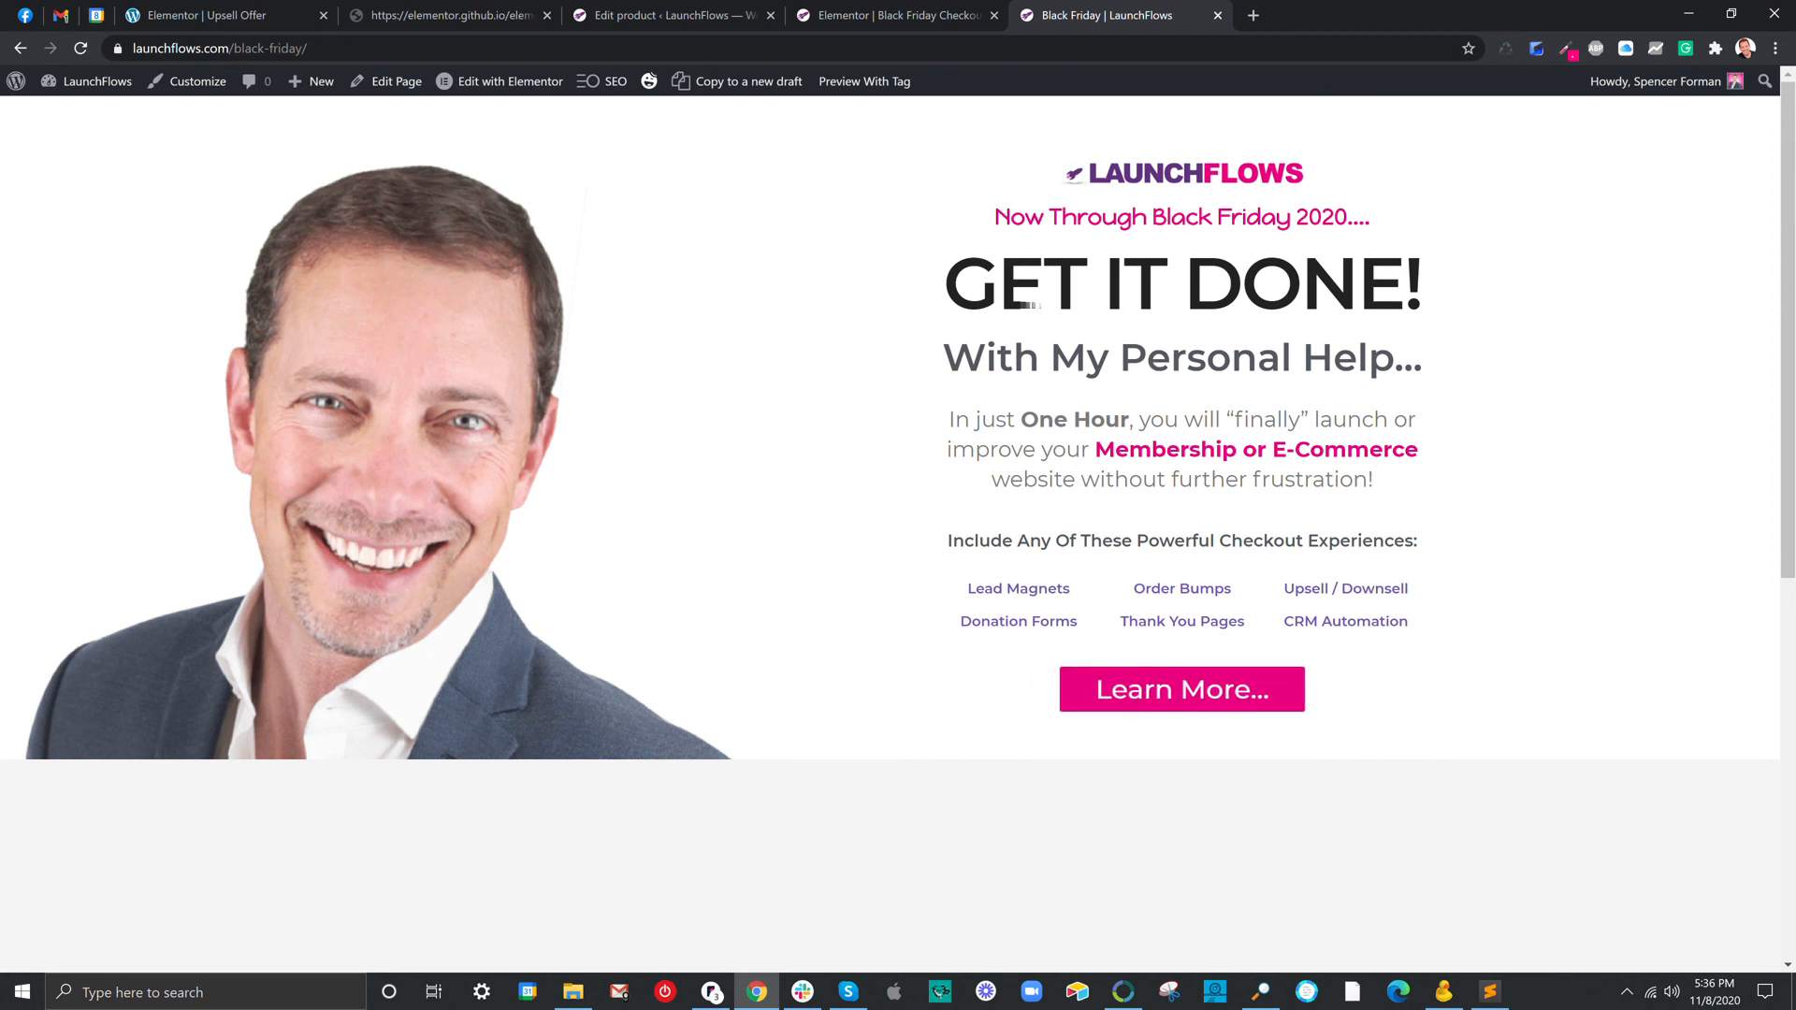
left_click_drag(947, 286, 1423, 289)
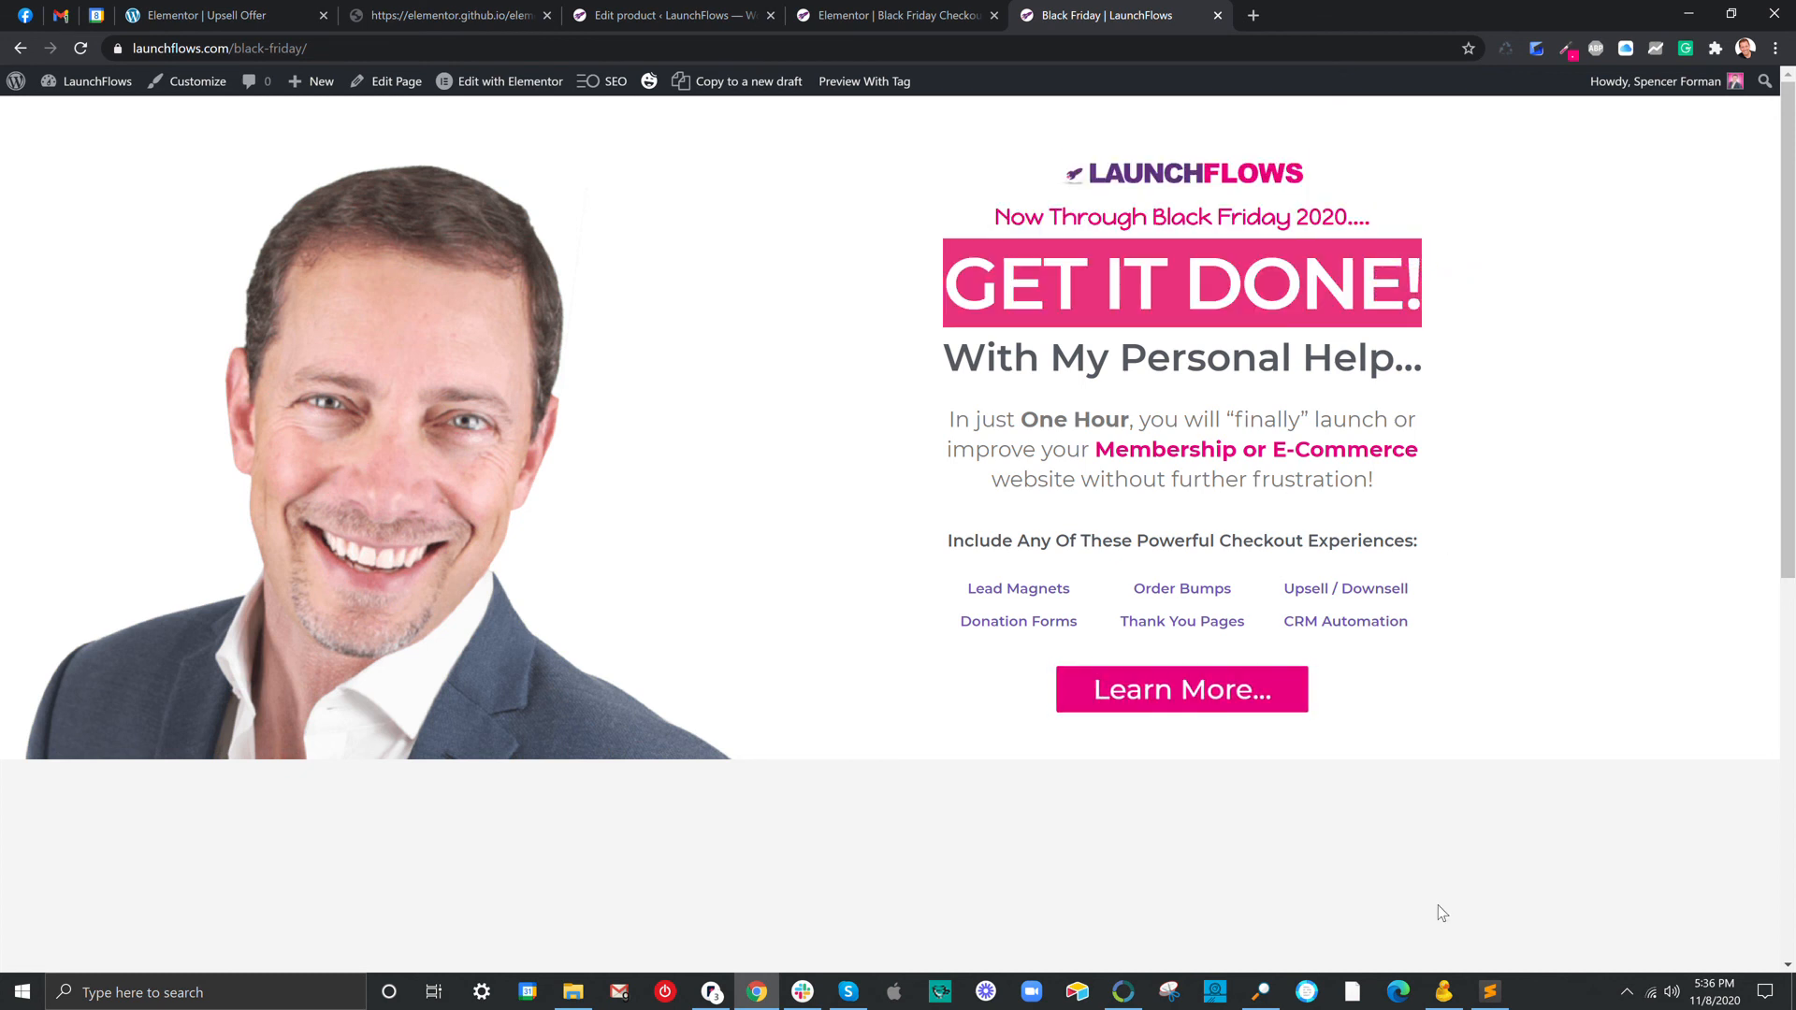
left_click(1434, 869)
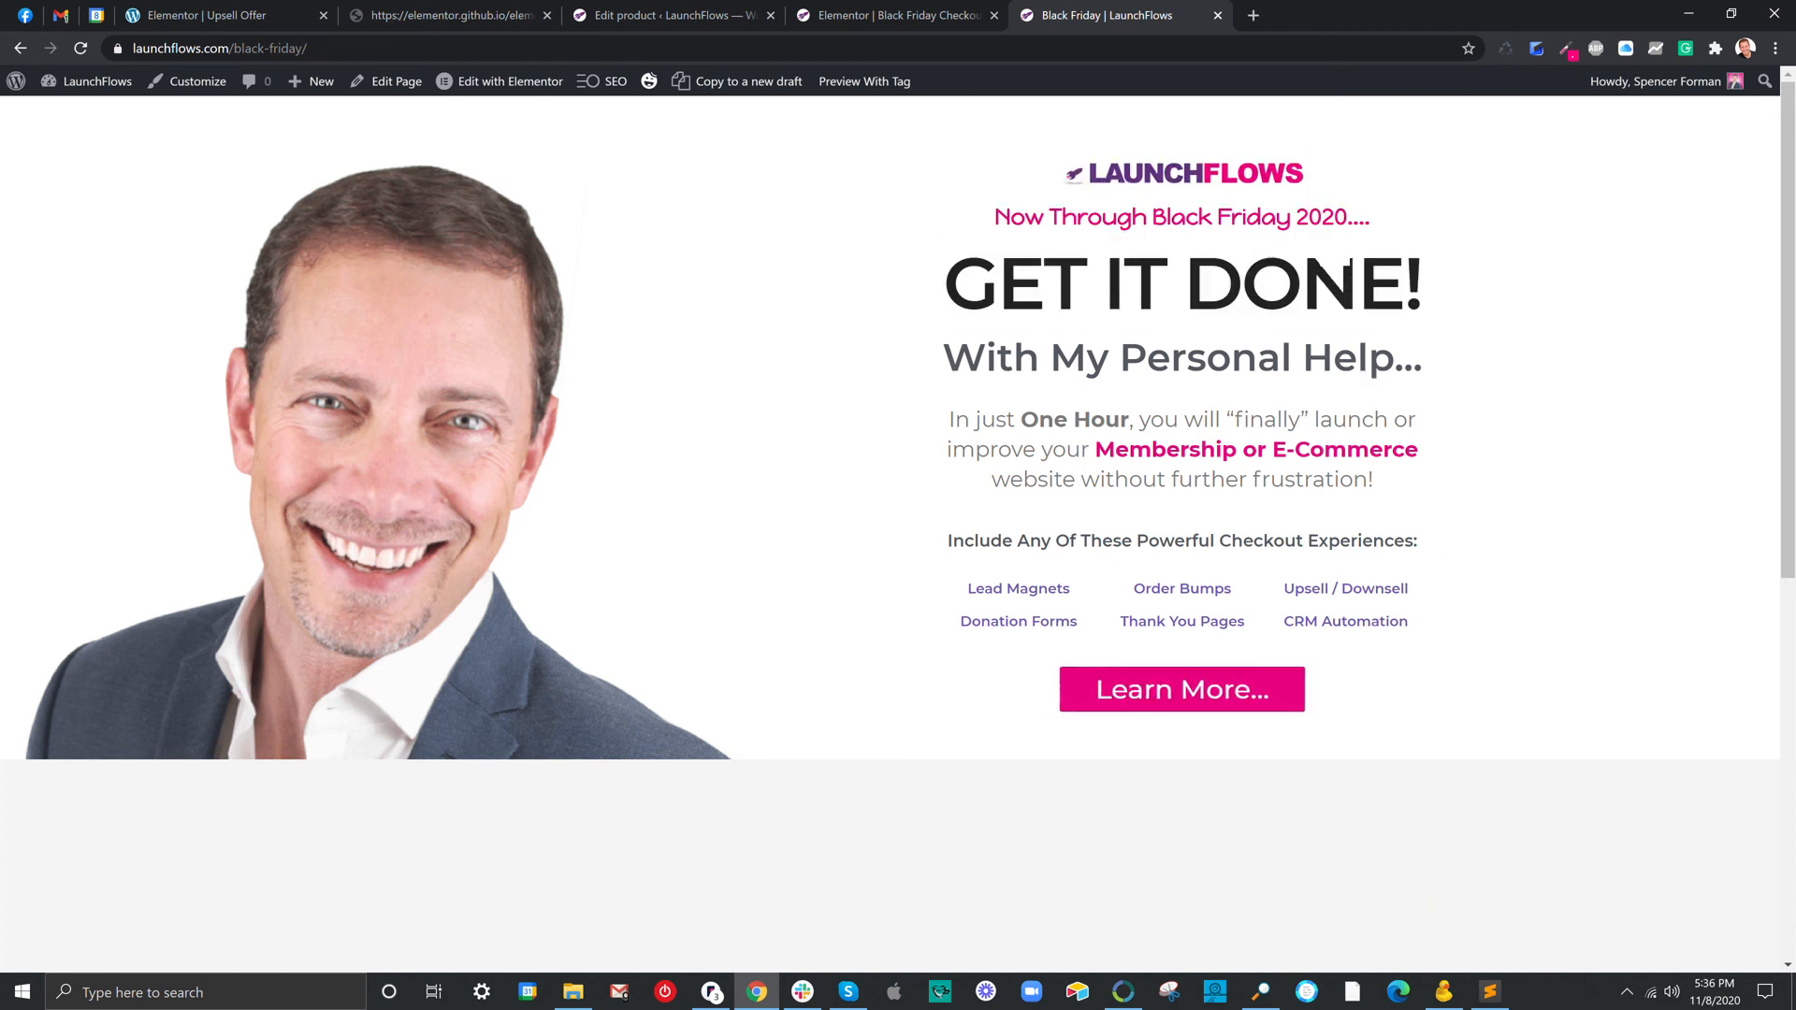